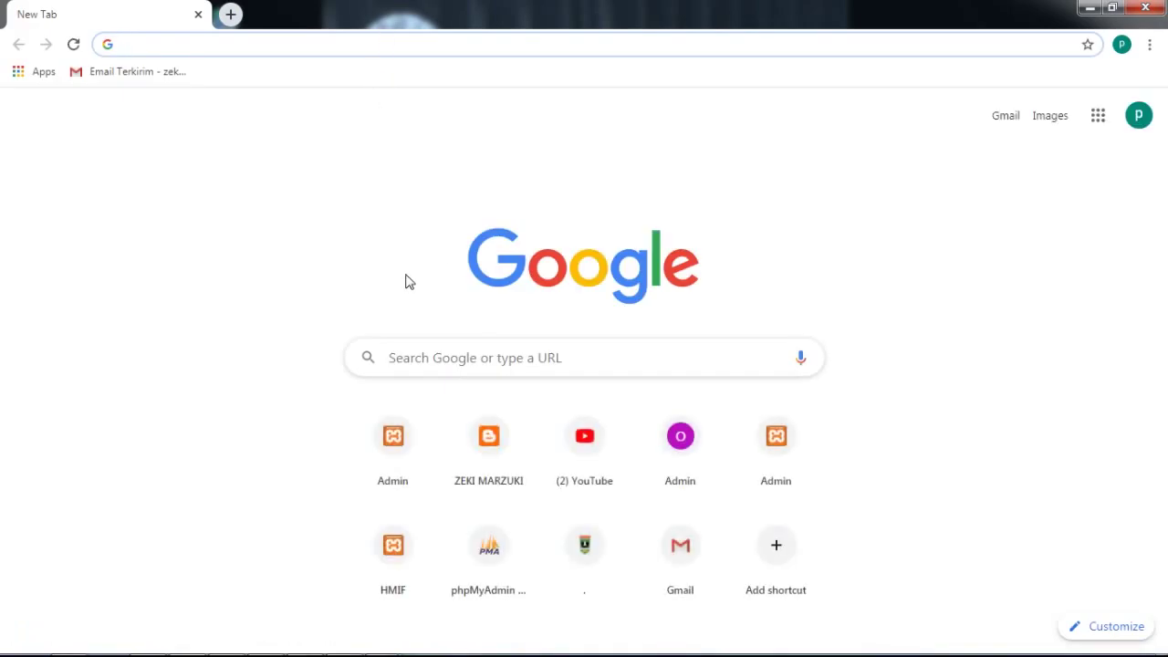
# Search Google for 'situs web menyediakan hosting gratis' and open the bitcatcha free-hosting article.
pyautogui.click(407, 362)
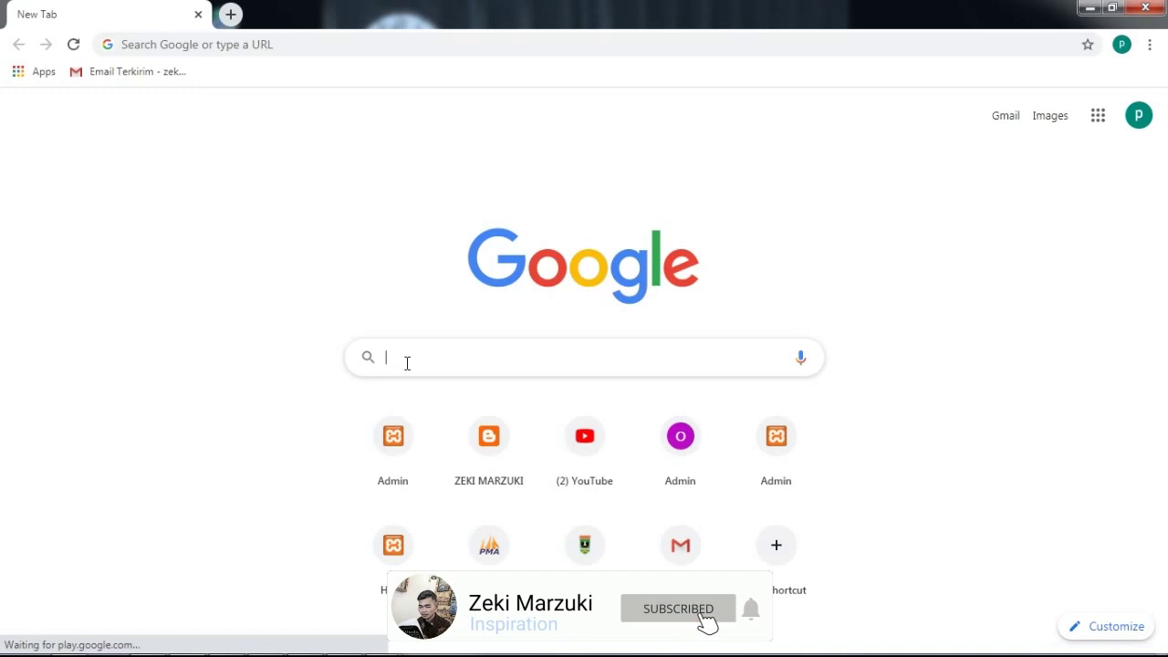
pyautogui.write('si')
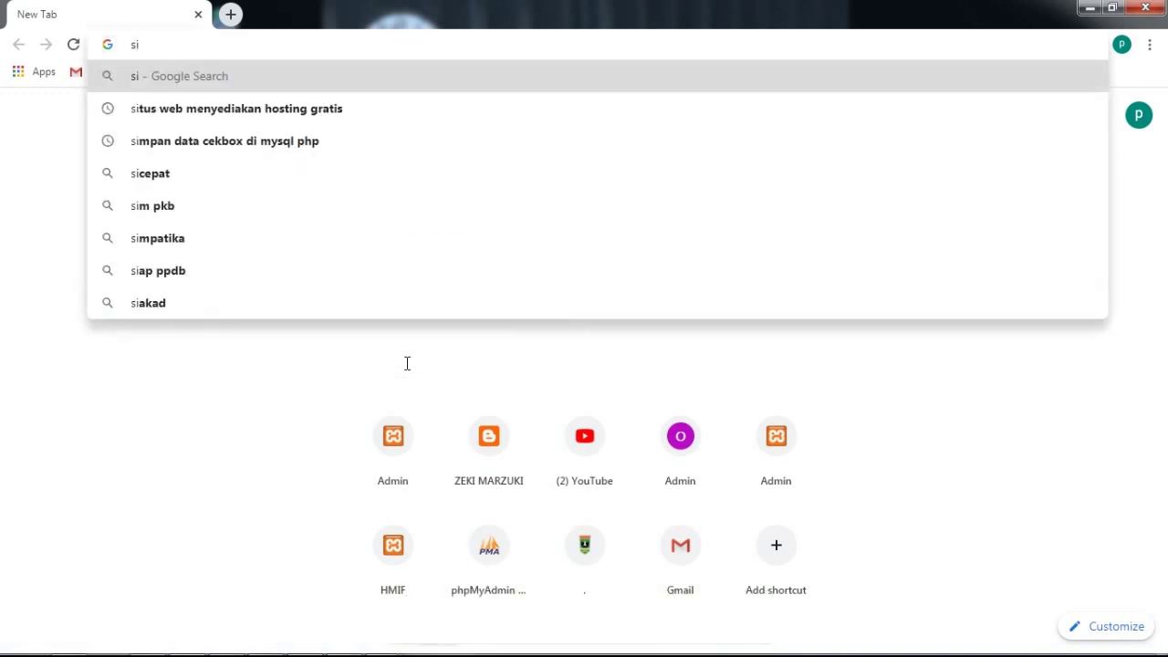
pyautogui.write('tu')
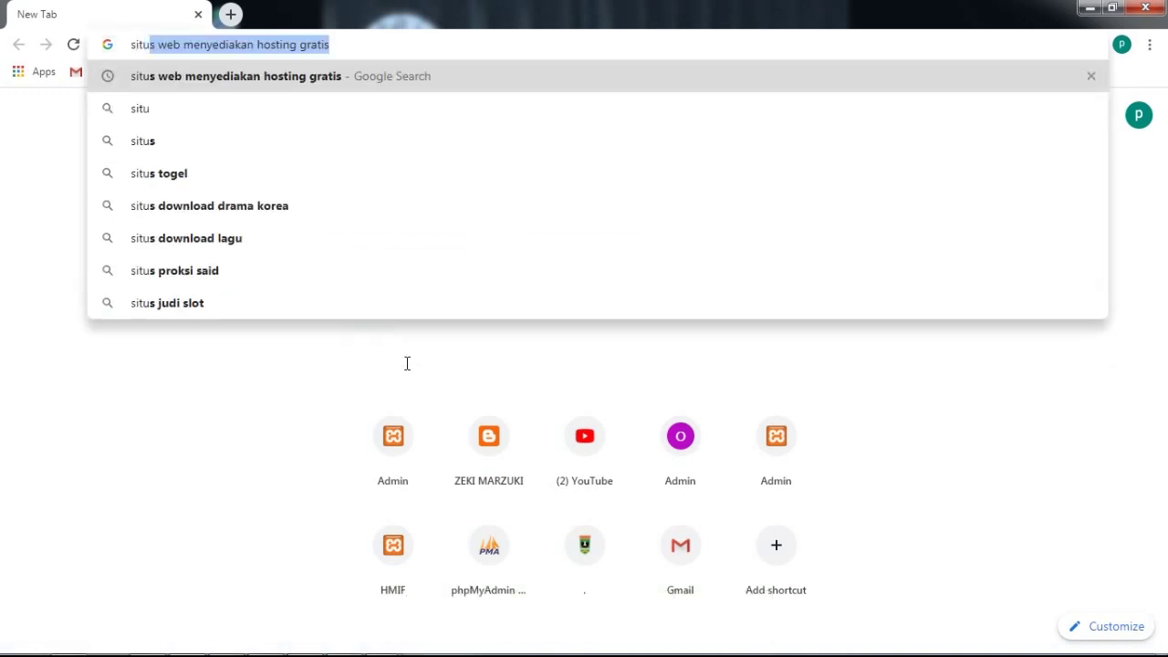
pyautogui.press('Return')
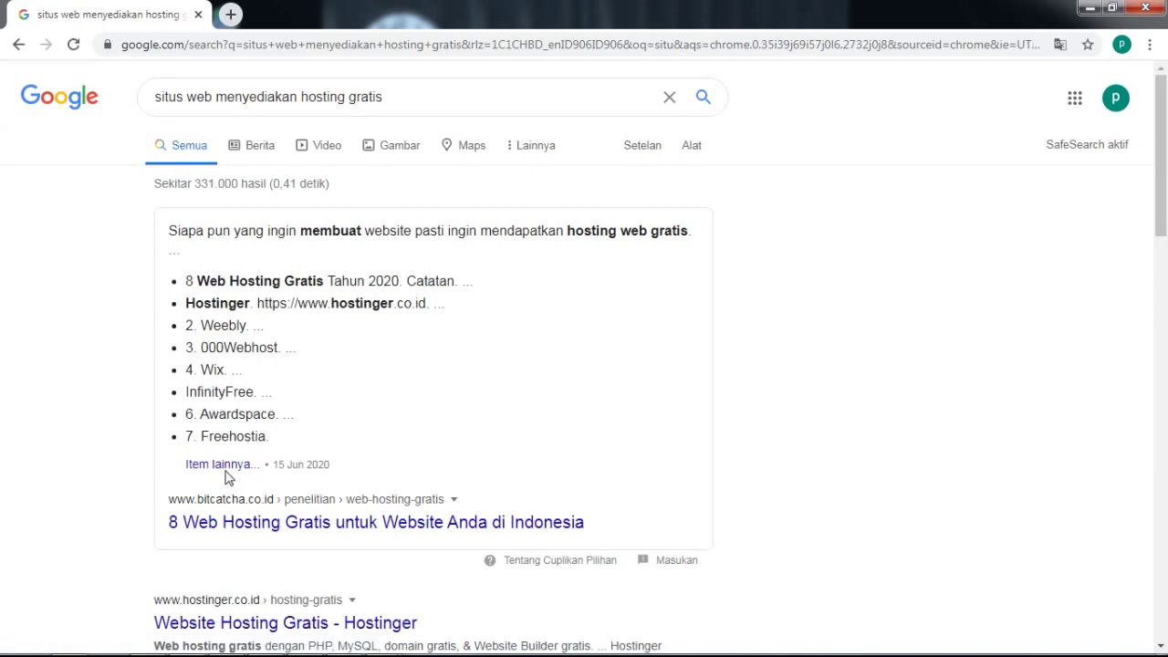
pyautogui.click(226, 470)
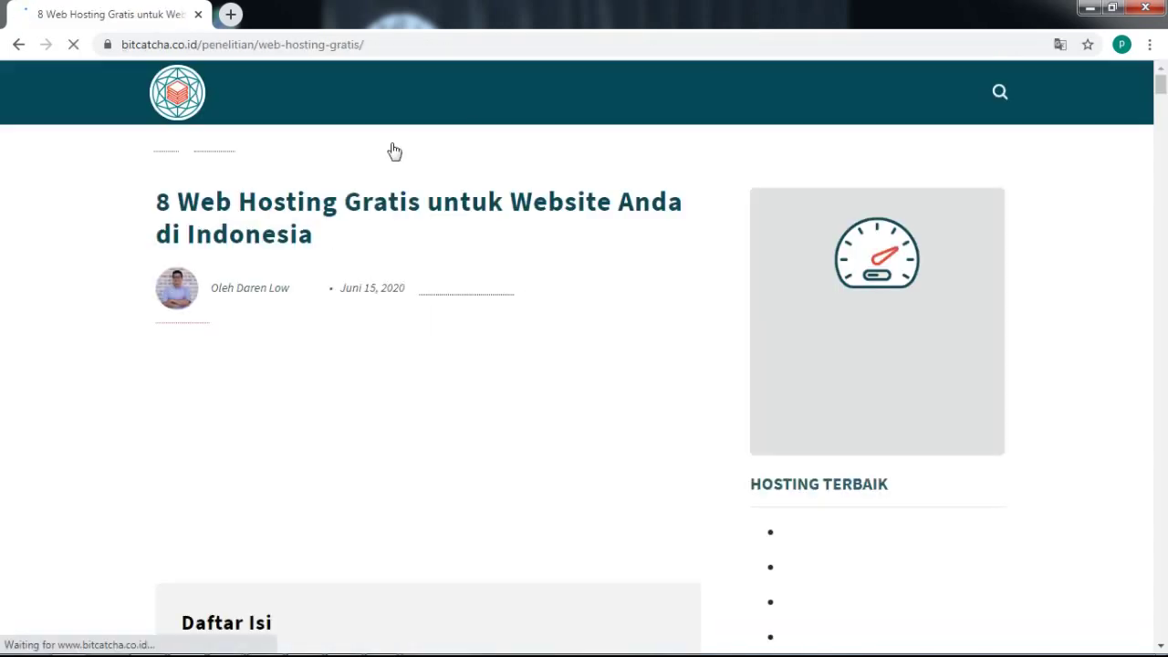
# Jump to the article's 000Webhost entry, listing 1GB storage and 10GB bandwidth.
pyautogui.scroll(-8, 383, 265)
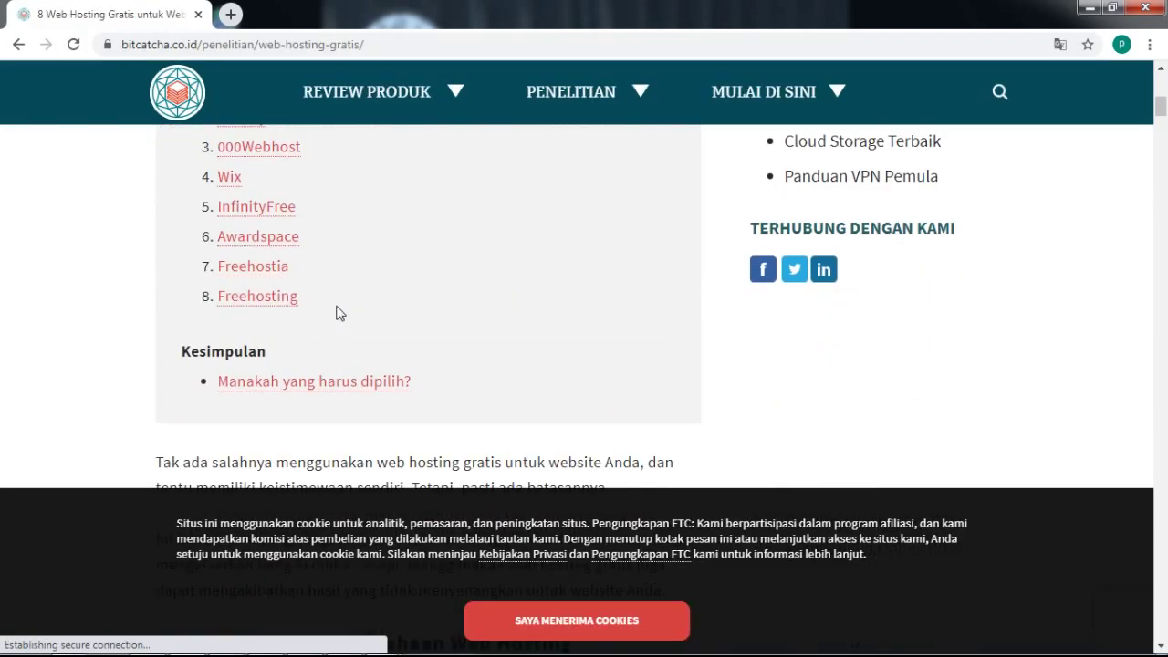
pyautogui.scroll(1, 444, 323)
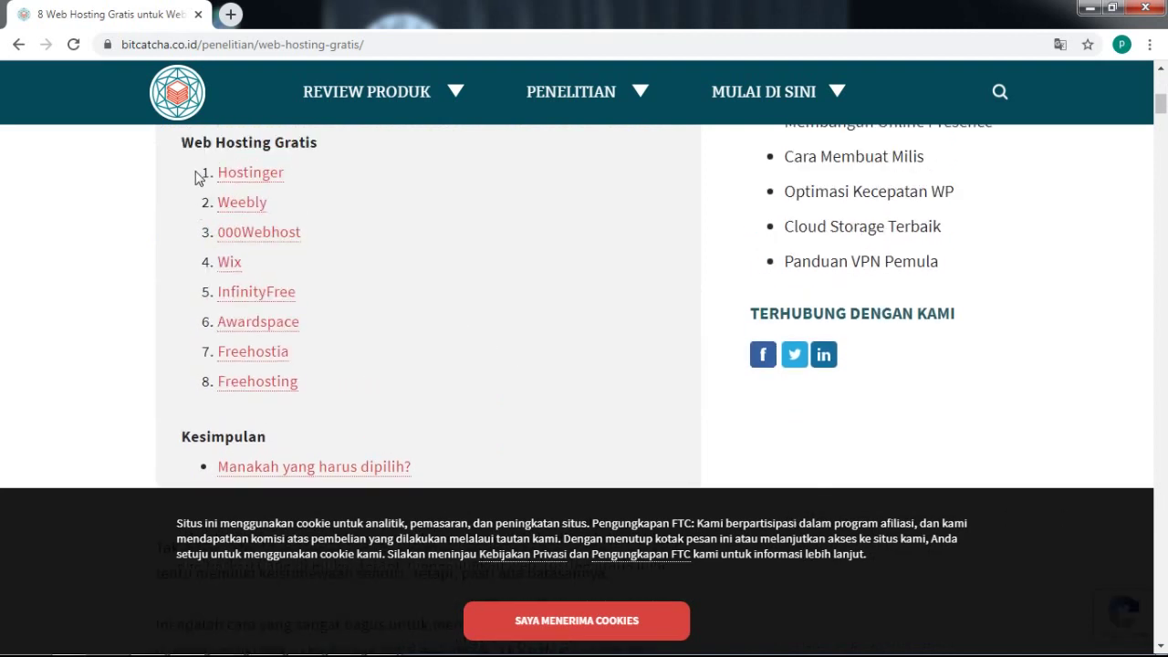
pyautogui.moveTo(179, 141); pyautogui.dragTo(441, 372)
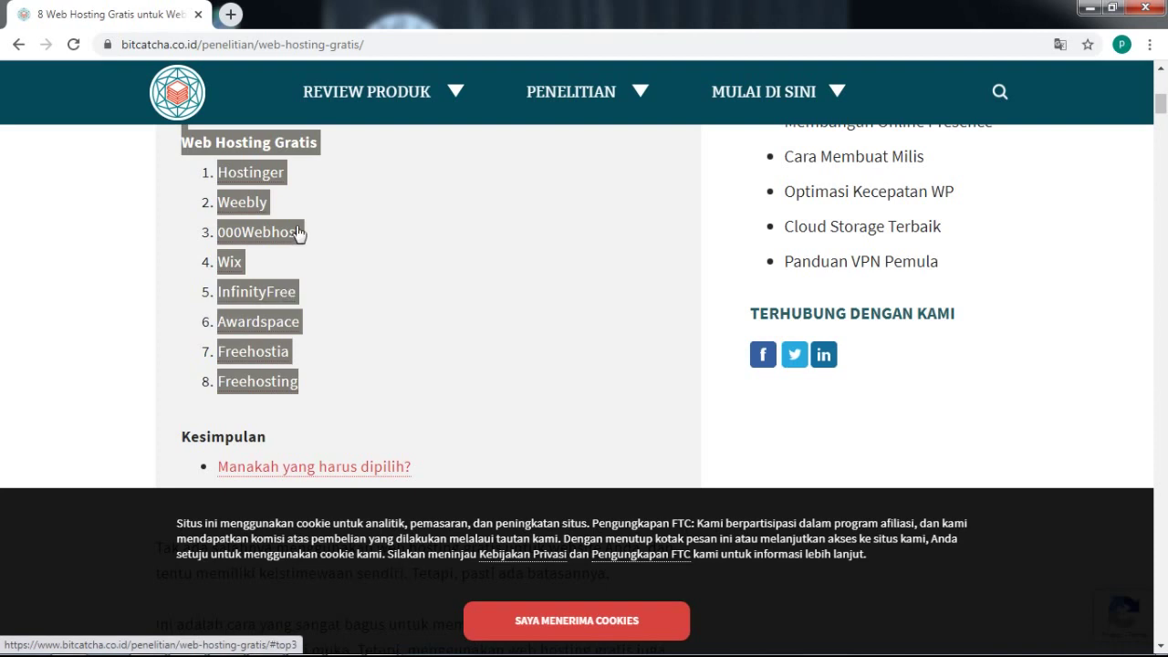
pyautogui.click(383, 248)
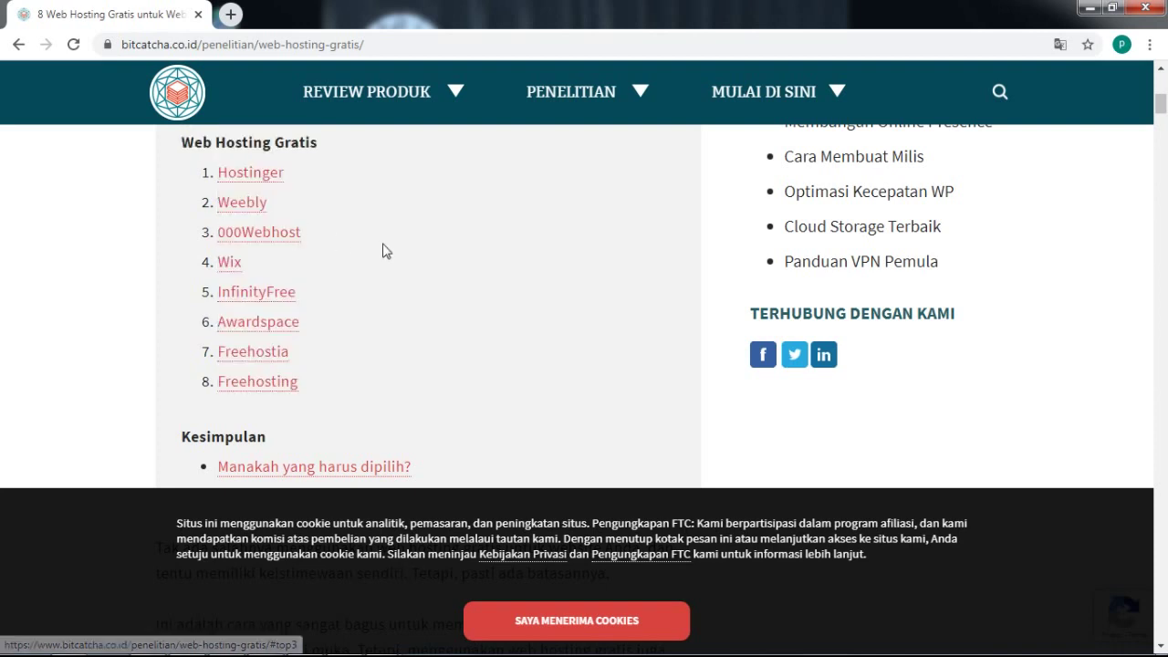
pyautogui.scroll(-1, 260, 239)
pyautogui.click(258, 239)
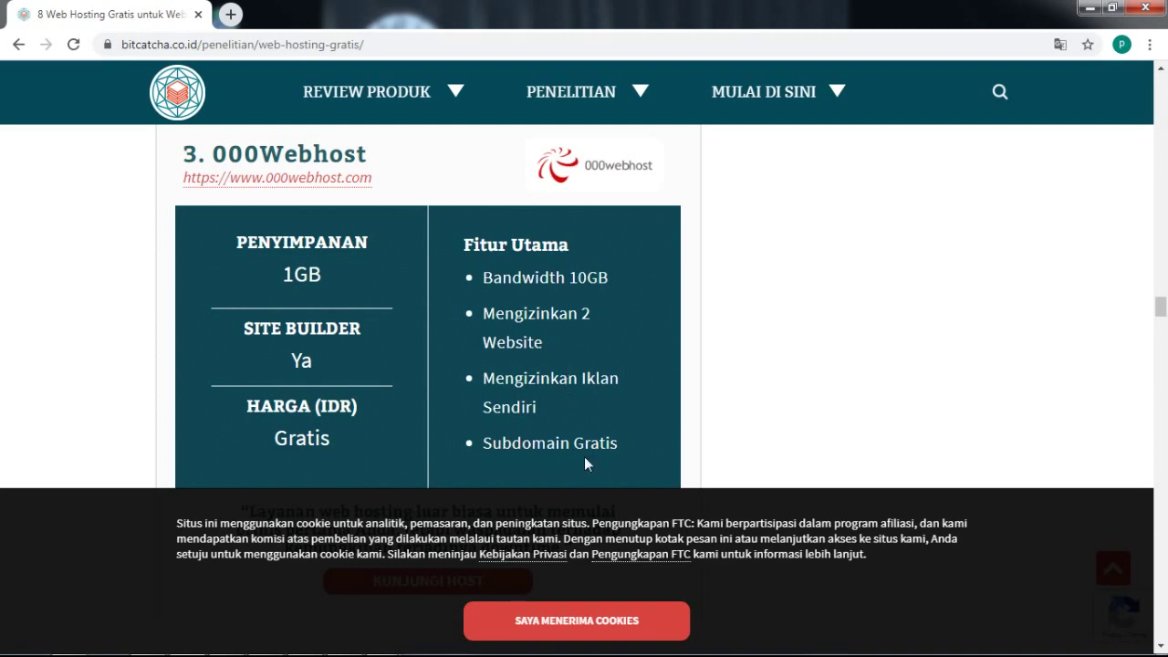
pyautogui.click(358, 179)
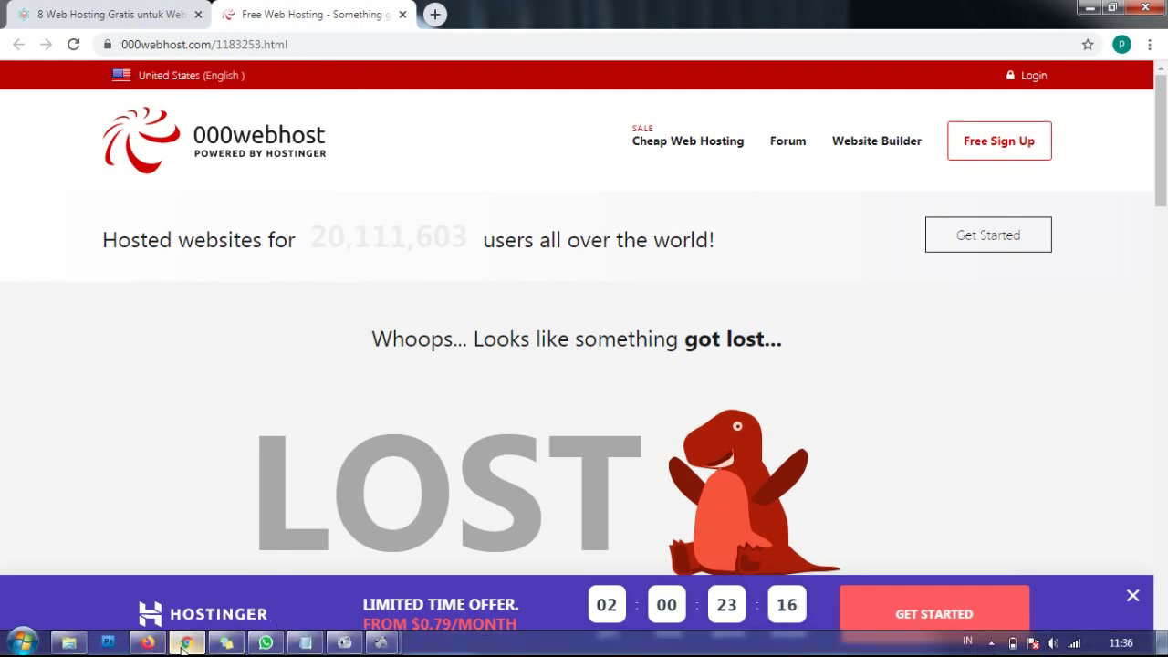
pyautogui.click(186, 639)
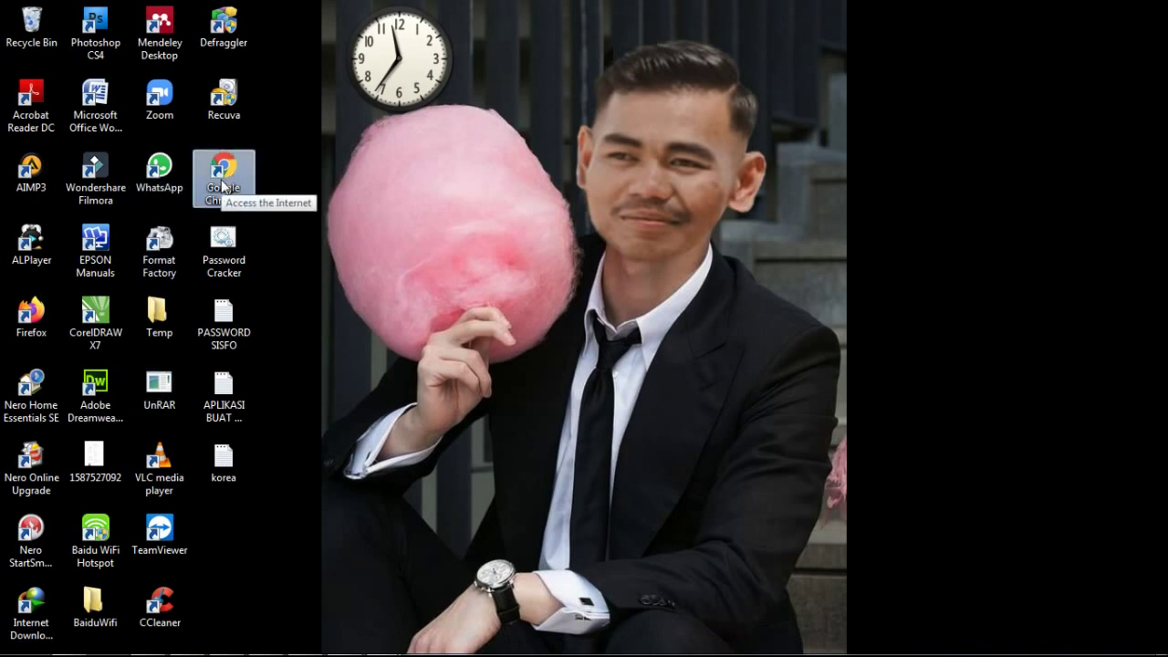
# Restore the Chrome window showing 000webhost's 'Whoops... Looks like something got lost' page.
pyautogui.click(33, 334)
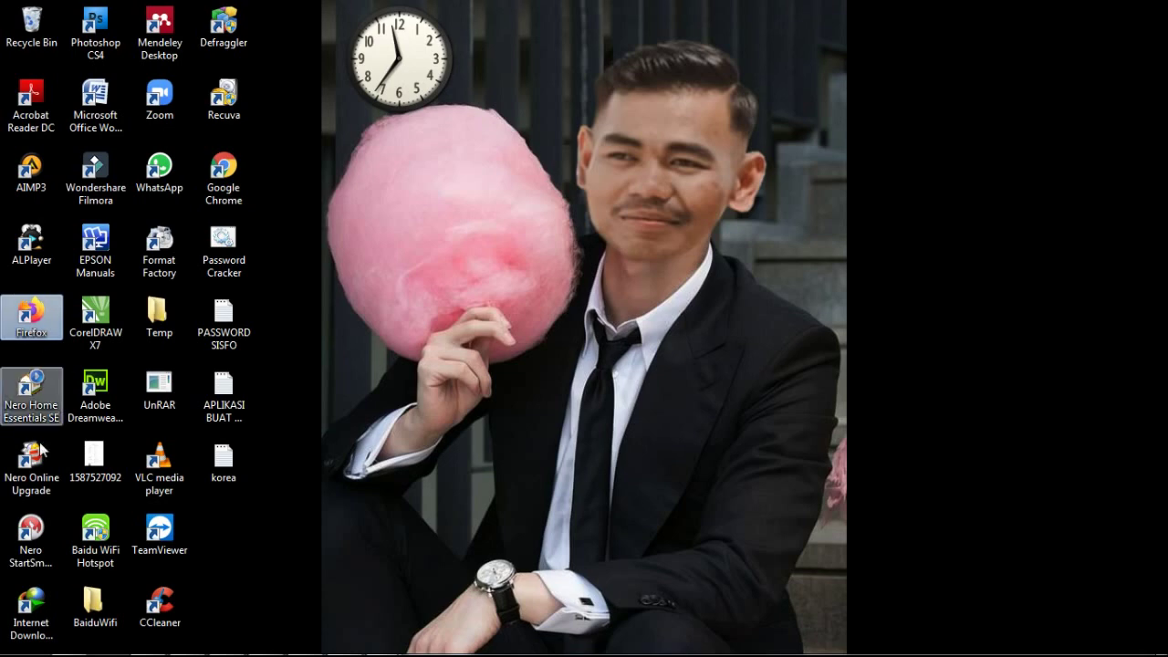
pyautogui.doubleClick(33, 320)
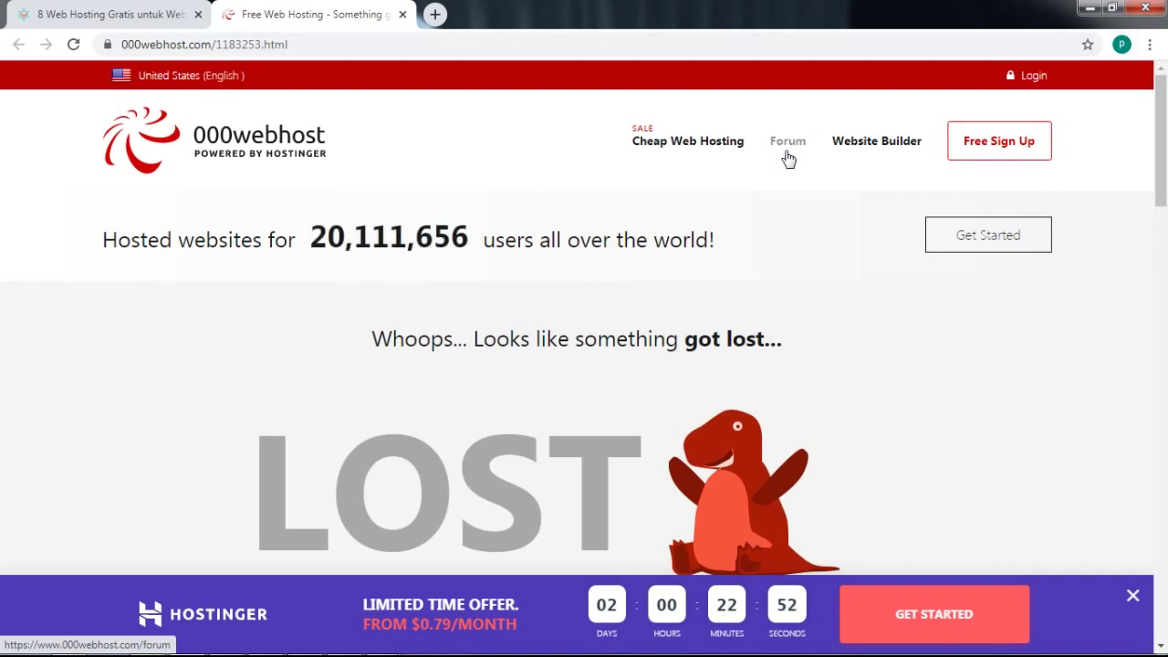
# Dismiss the limited-time offer popup and switch the 000webhost site to Indonesia.
pyautogui.scroll(-2, 517, 173)
pyautogui.scroll(2, 480, 188)
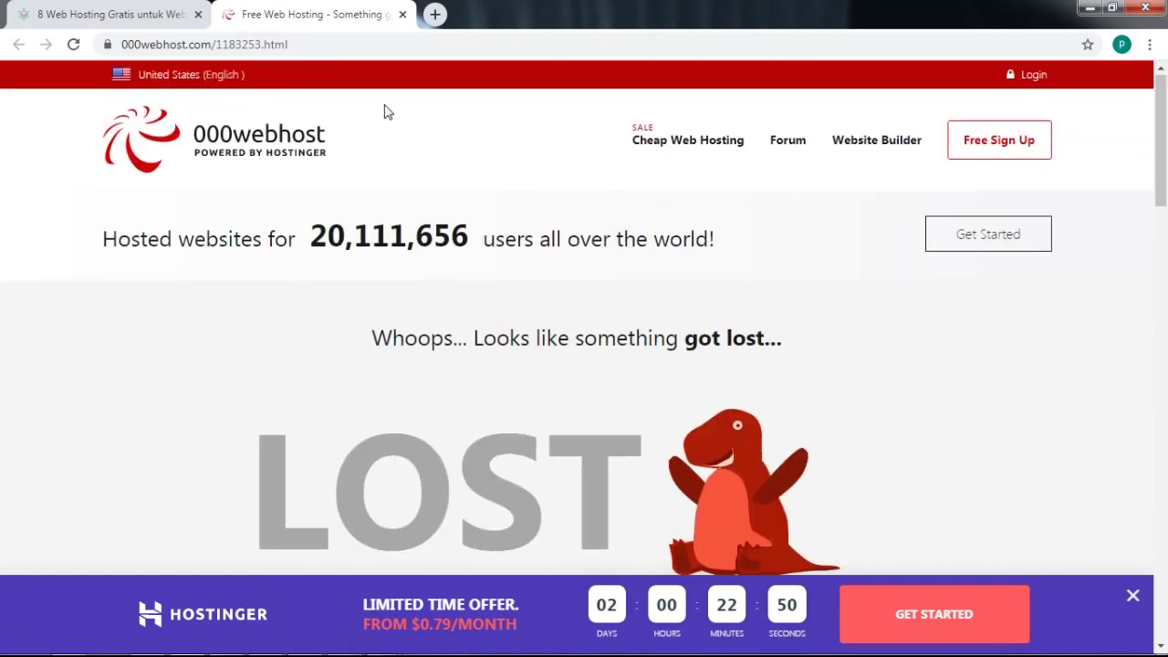
pyautogui.click(506, 48)
pyautogui.click(738, 109)
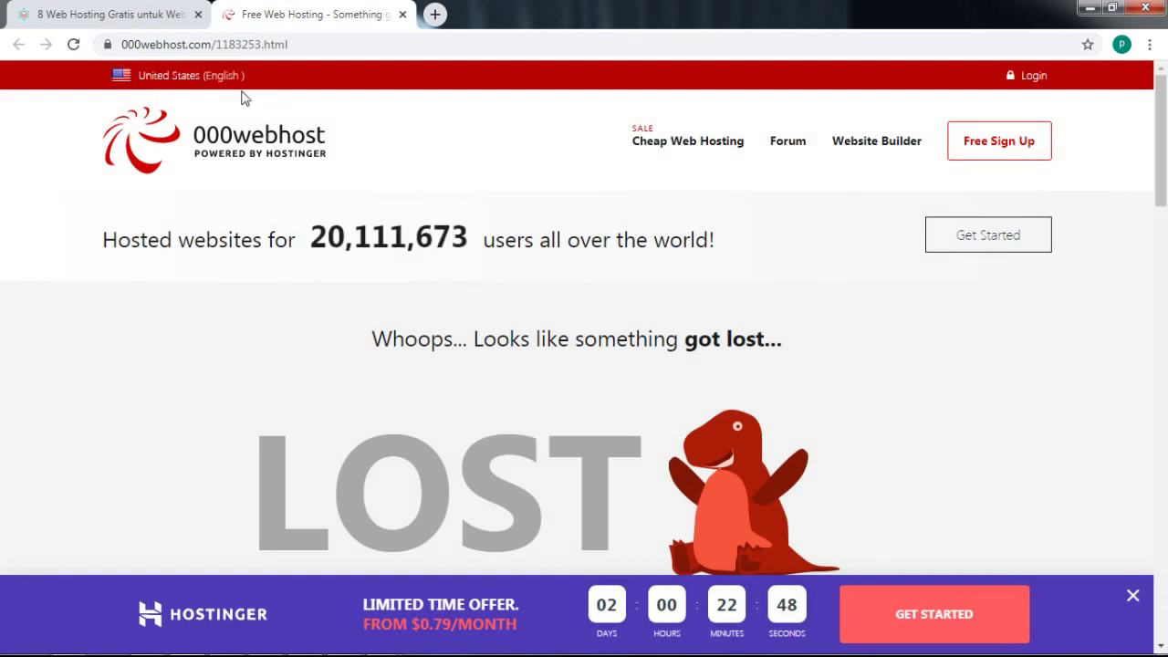
pyautogui.click(222, 80)
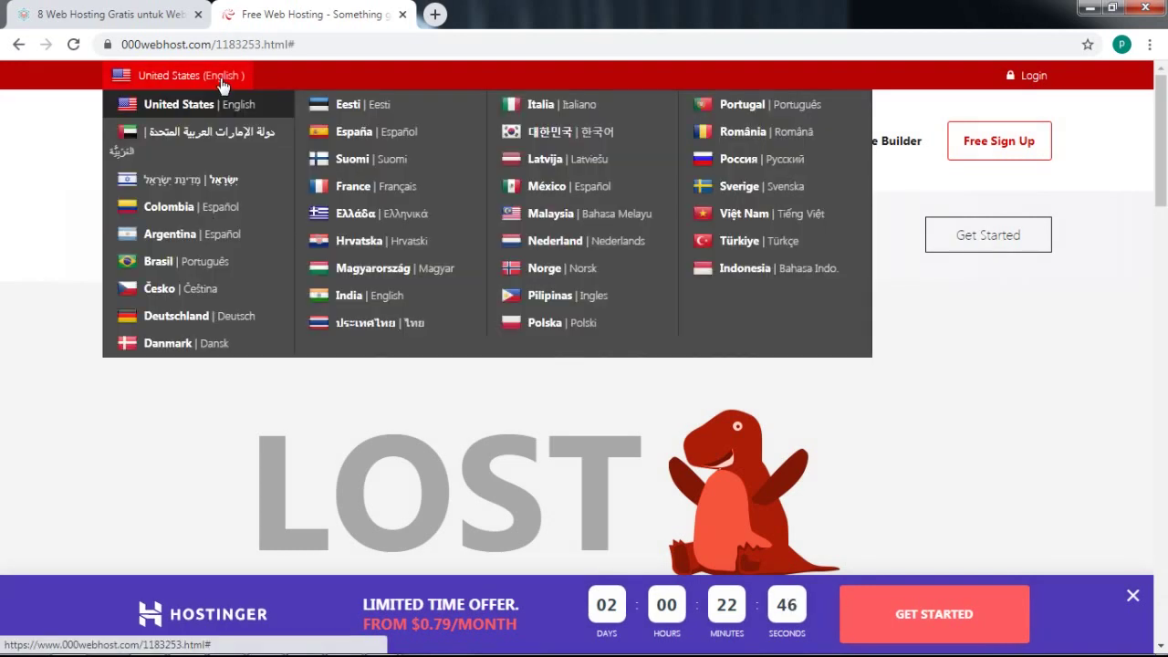
pyautogui.click(735, 274)
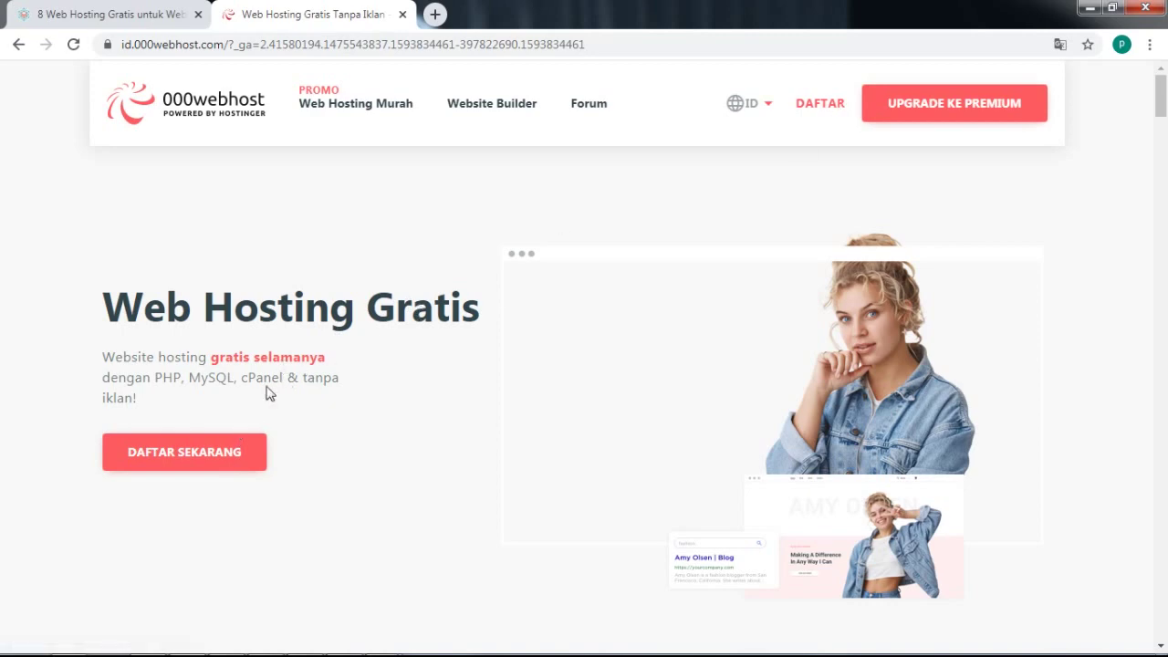
# Go to the hosting plans and pick DAFTAR GRATIS on the free plan.
pyautogui.click(174, 461)
pyautogui.scroll(-1, 143, 438)
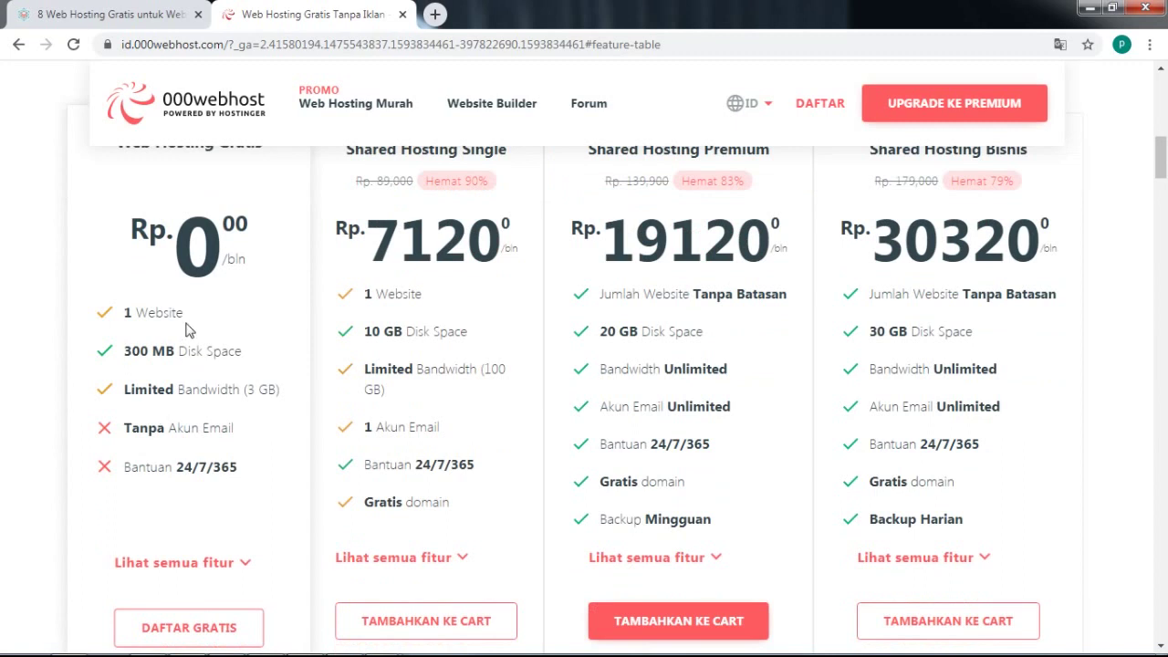
pyautogui.click(178, 634)
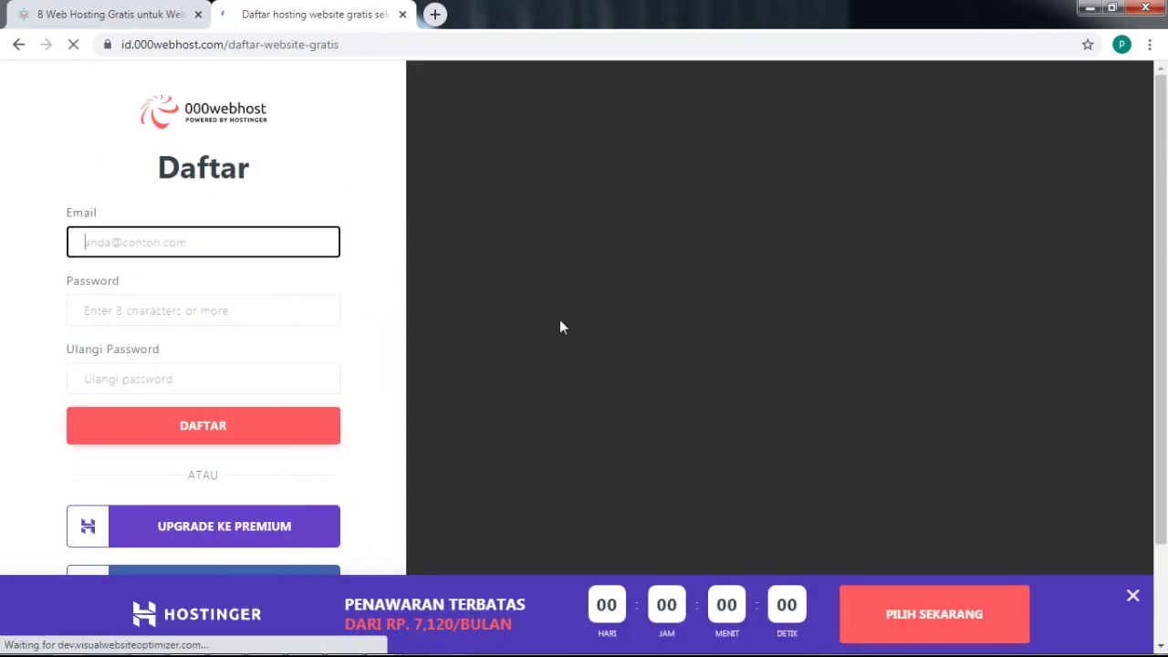
# Sign in with Google to reach the website list, log out, and start a blank tab.
pyautogui.scroll(-1, 210, 329)
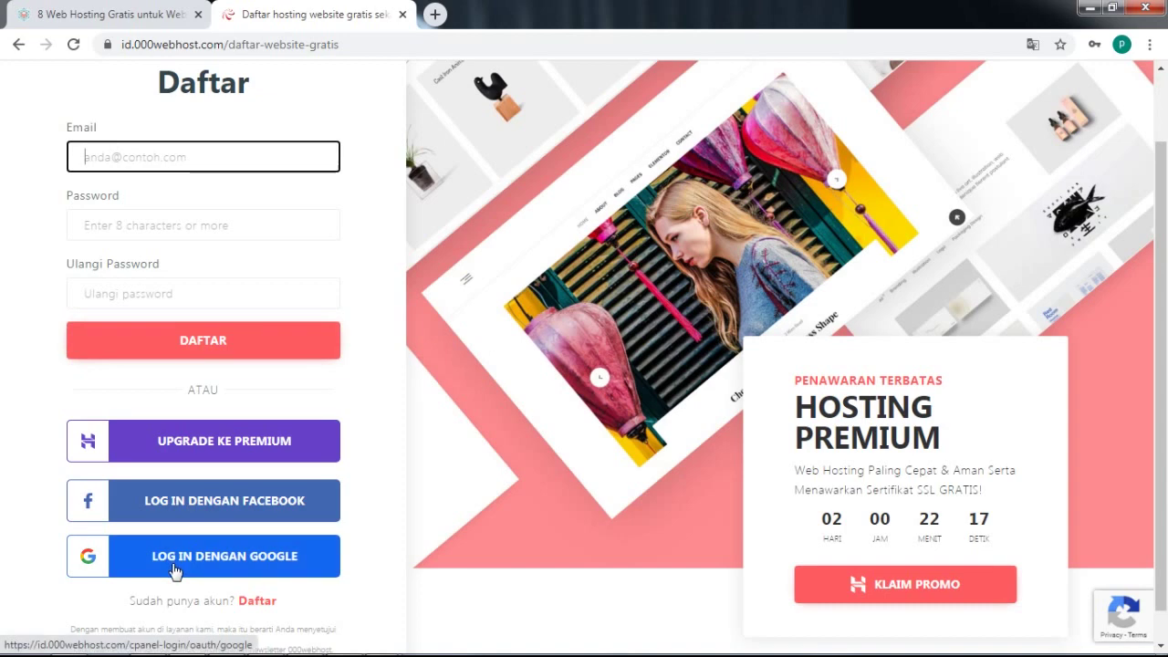
pyautogui.click(230, 566)
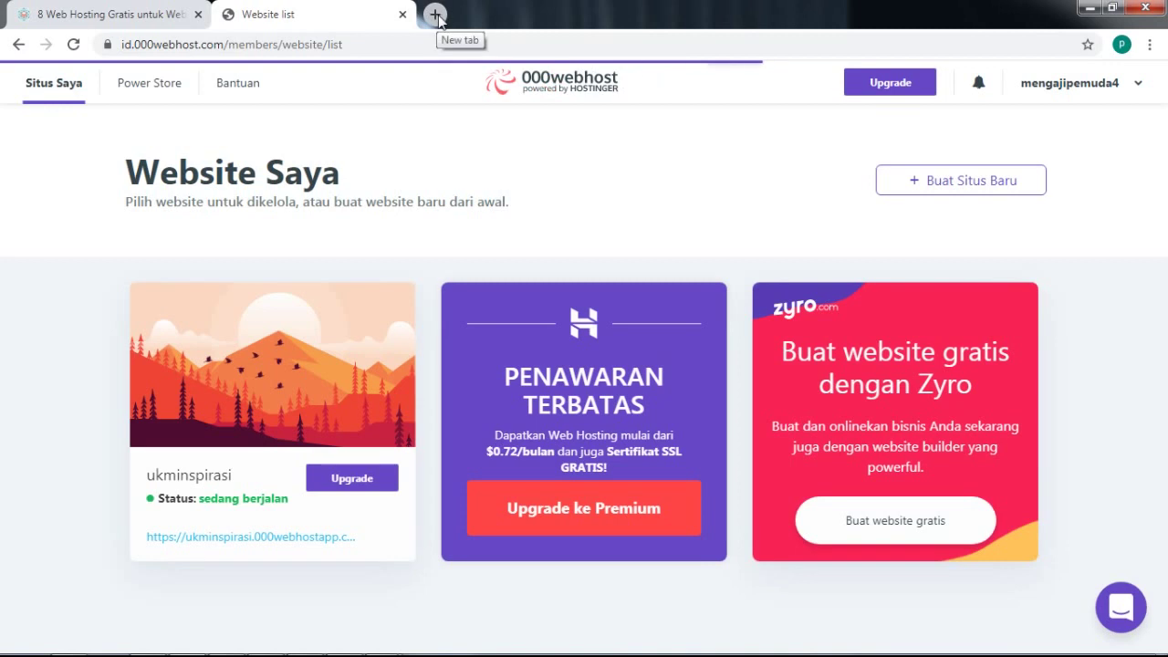
pyautogui.click(1095, 94)
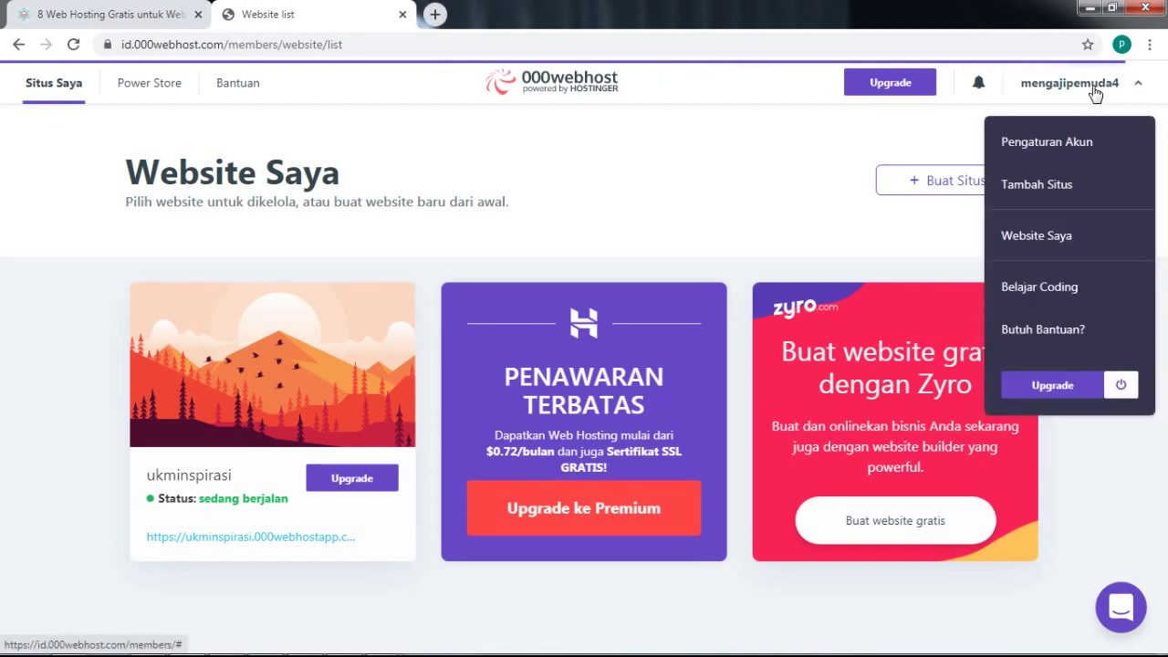
pyautogui.click(1122, 388)
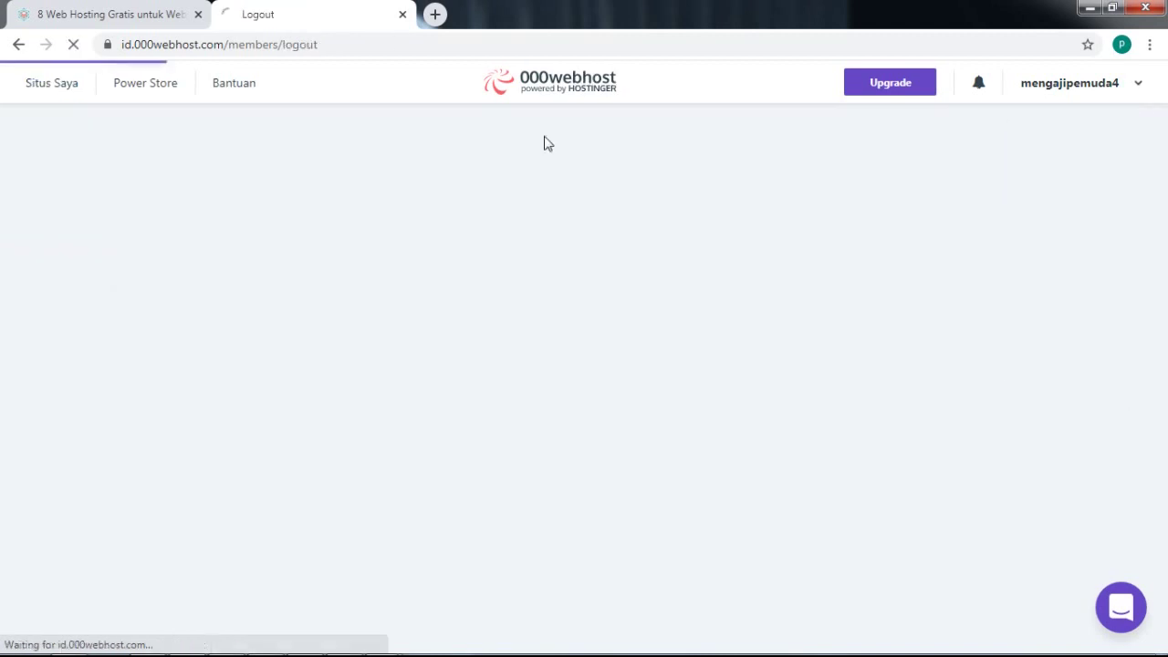
pyautogui.click(436, 14)
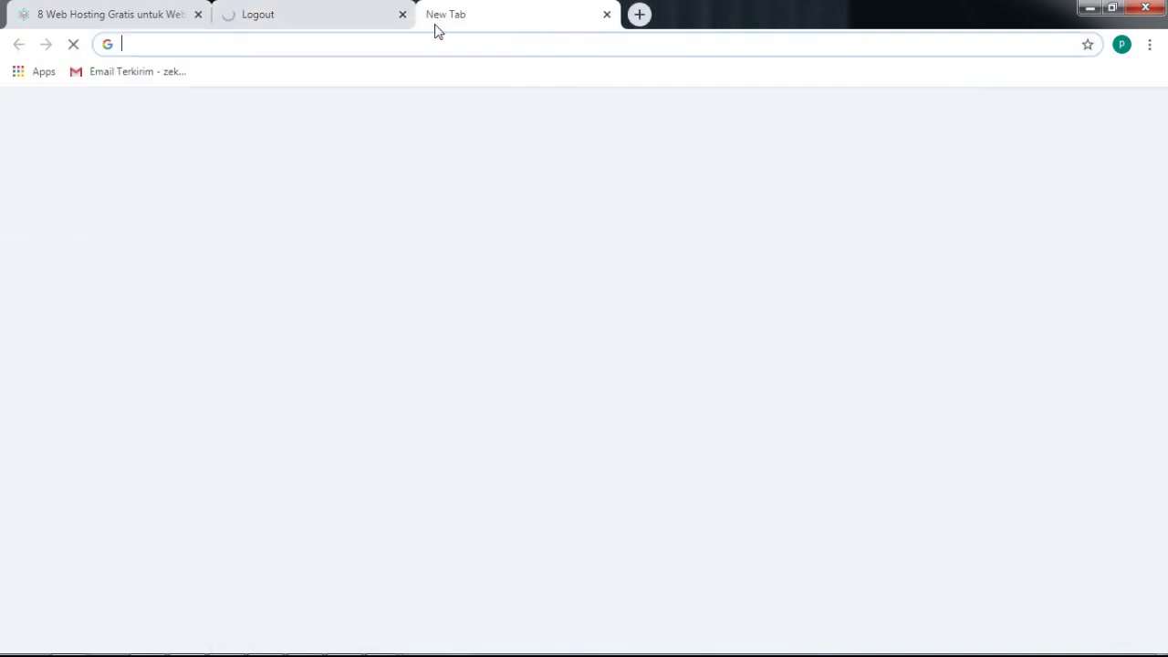
# Search Google for 'google adsense' in the new tab.
pyautogui.write('g')
pyautogui.press('Return')
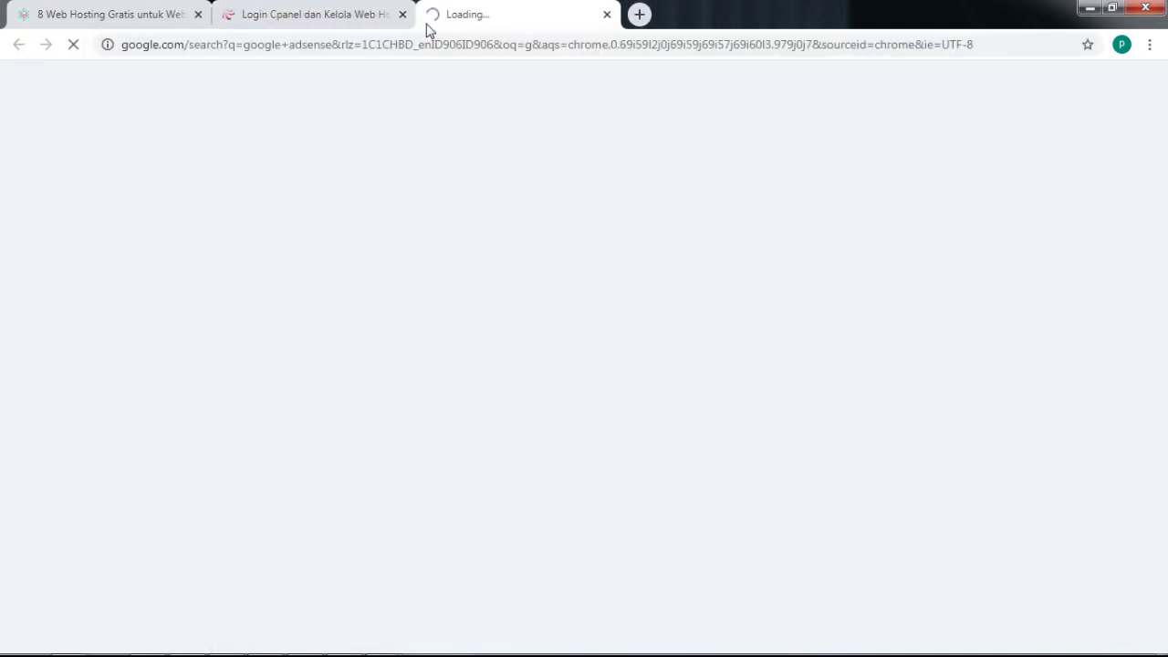
pyautogui.click(472, 45)
pyautogui.write('goo')
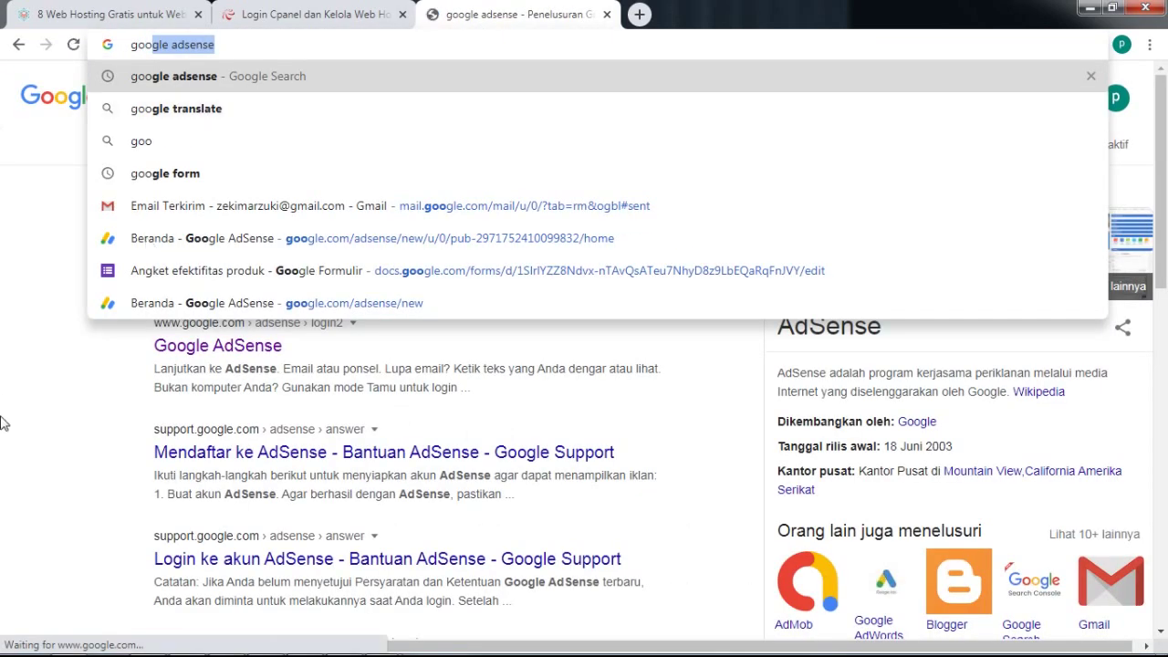
pyautogui.press('Return')
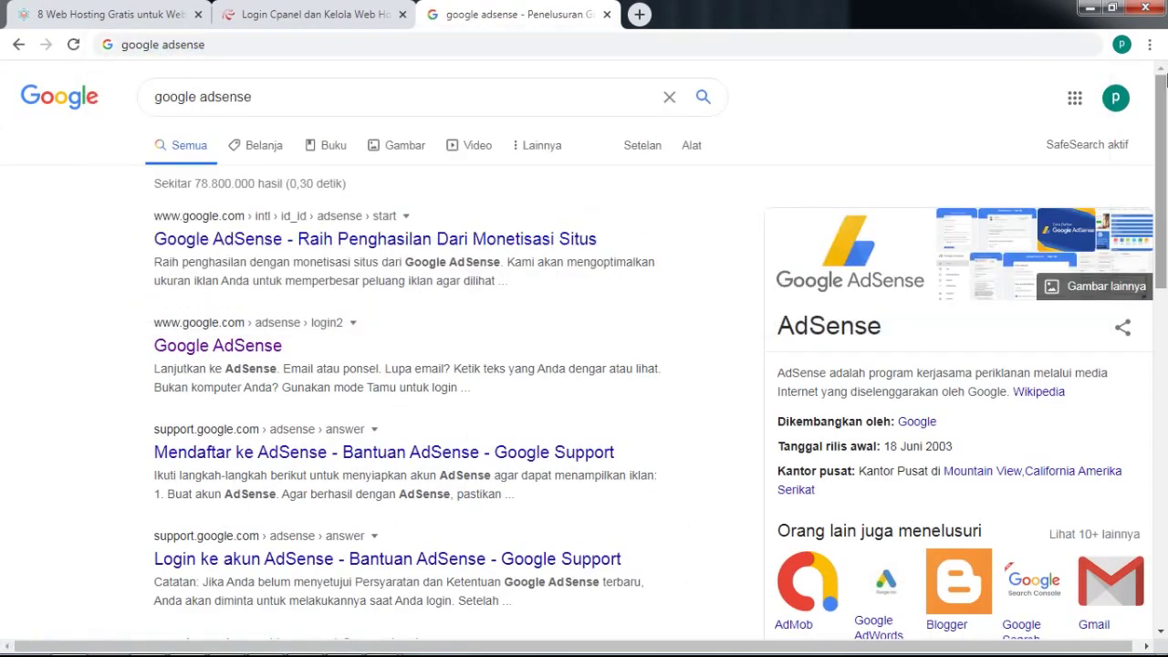
pyautogui.moveTo(426, 91); pyautogui.dragTo(82, 119)
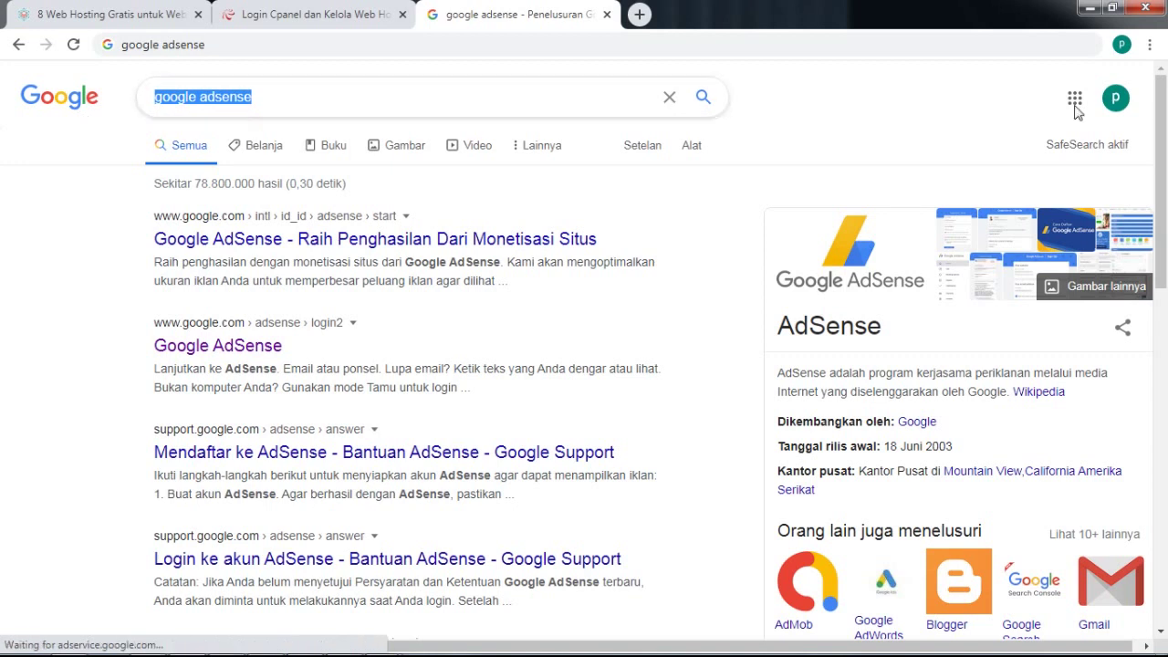
# Sign in to another saved Google account with its password, then return to the 000webhost login tab.
pyautogui.click(1116, 98)
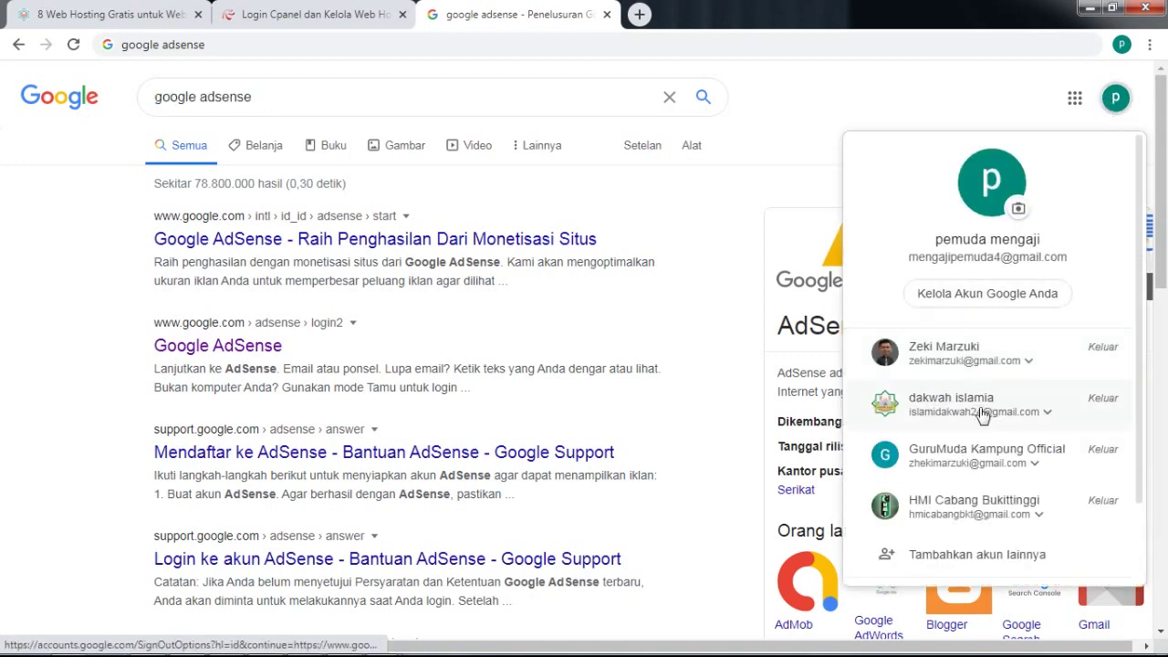
pyautogui.click(963, 456)
pyautogui.click(934, 508)
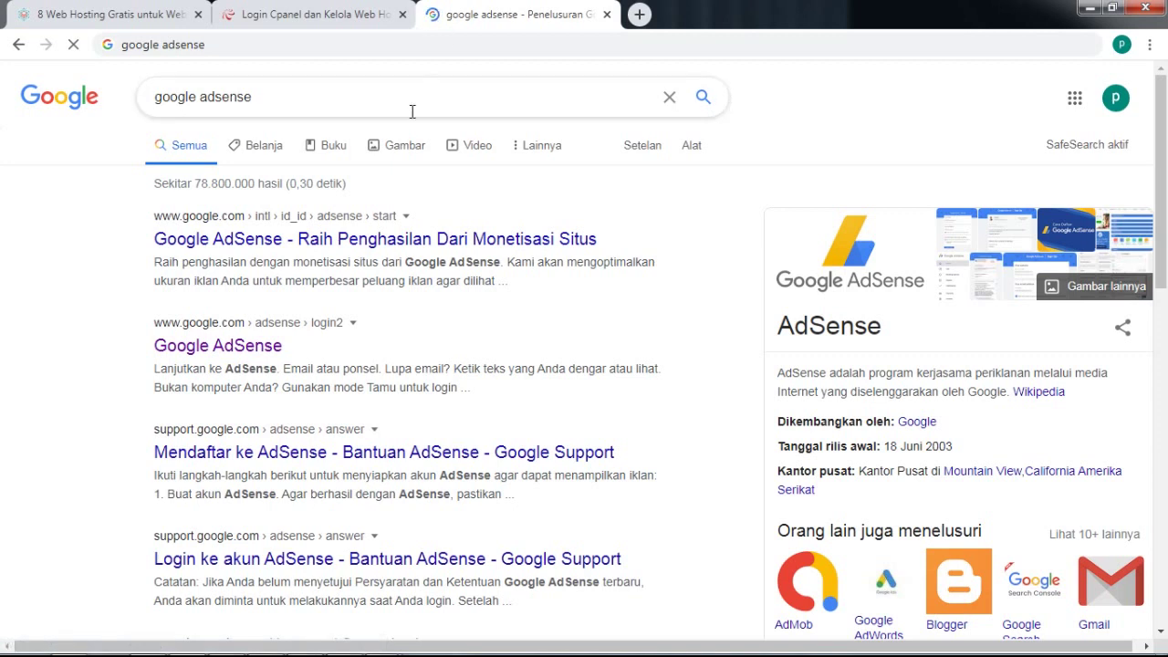
pyautogui.click(680, 387)
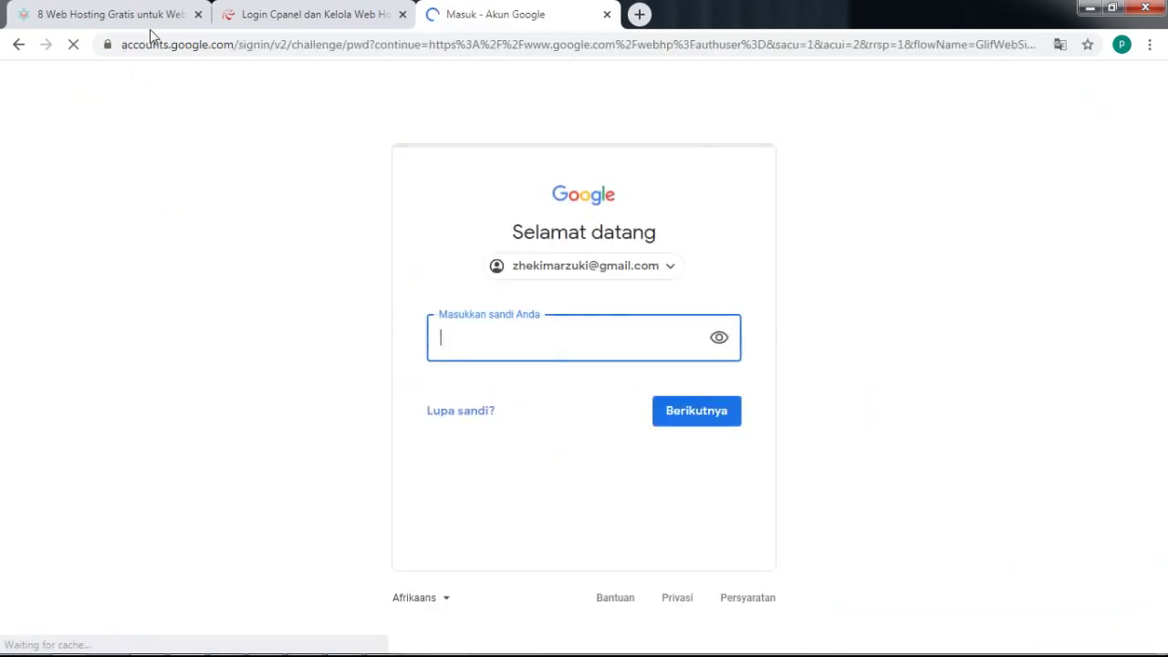
pyautogui.click(198, 15)
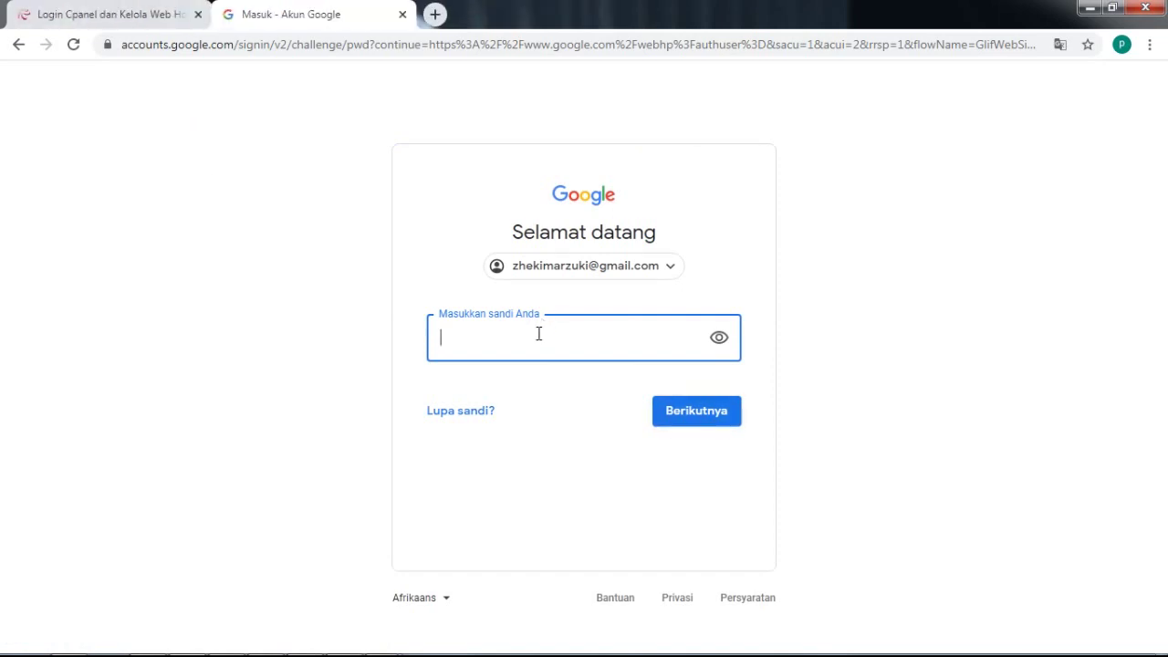
pyautogui.write('***')
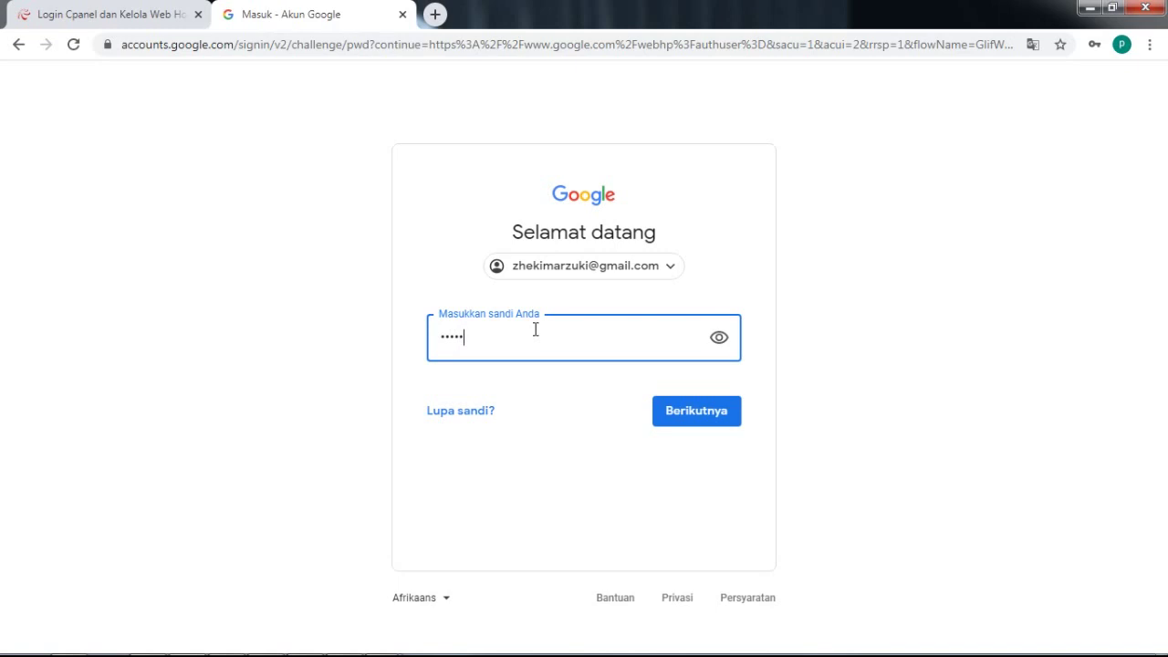
pyautogui.write('*')
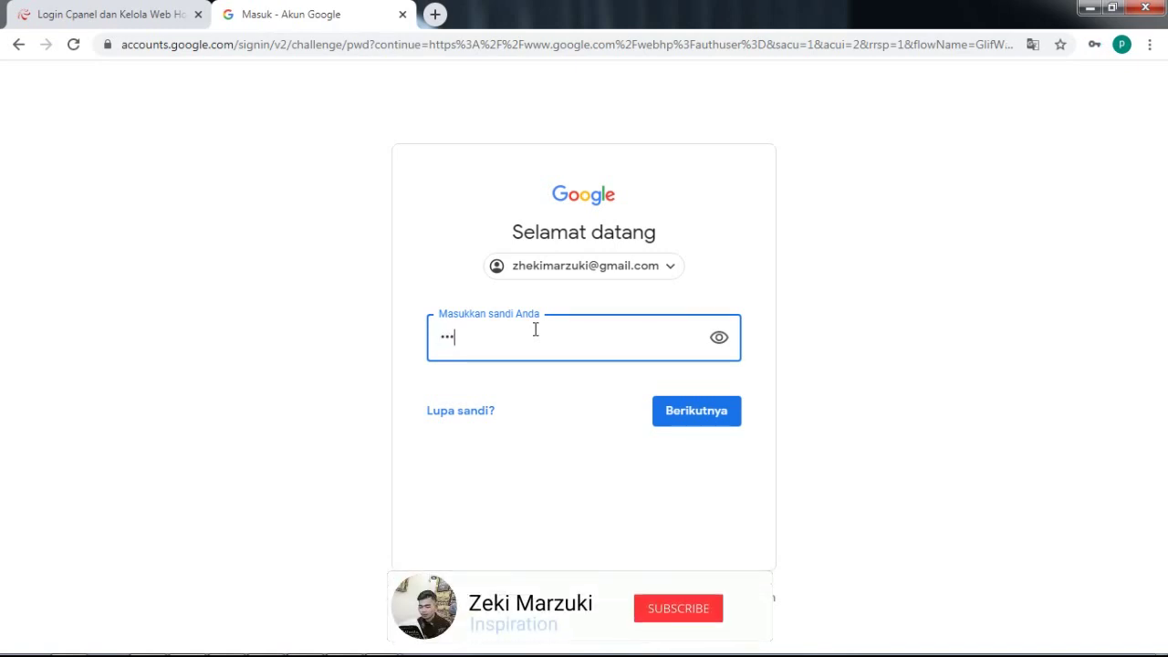
pyautogui.press('Return')
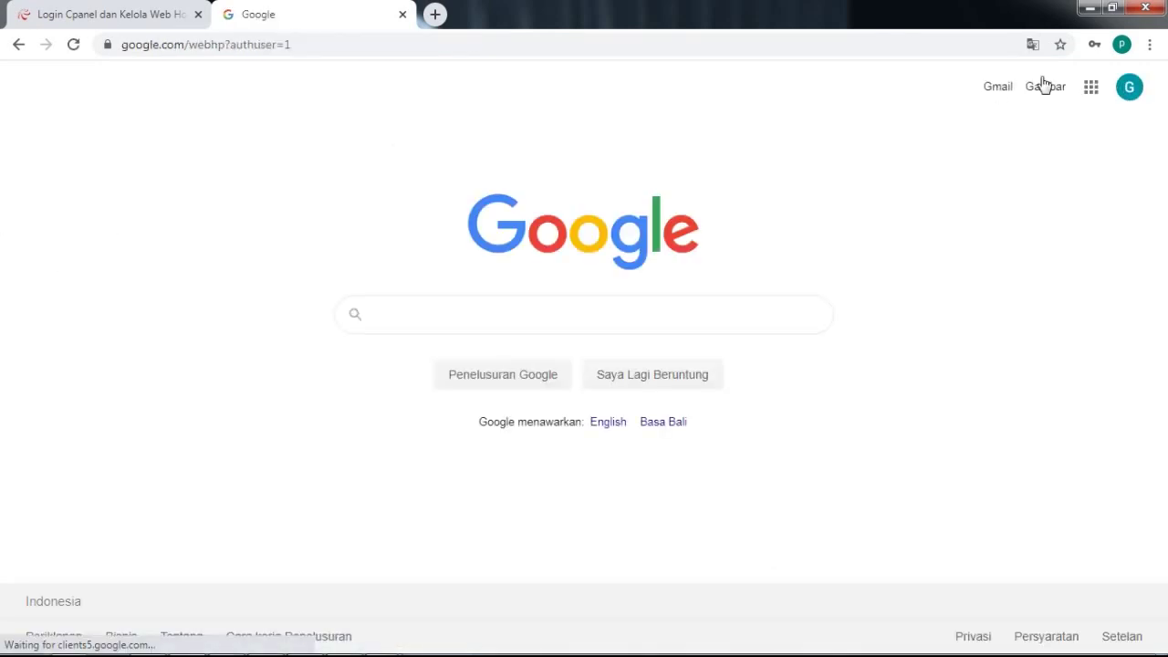
pyautogui.click(128, 13)
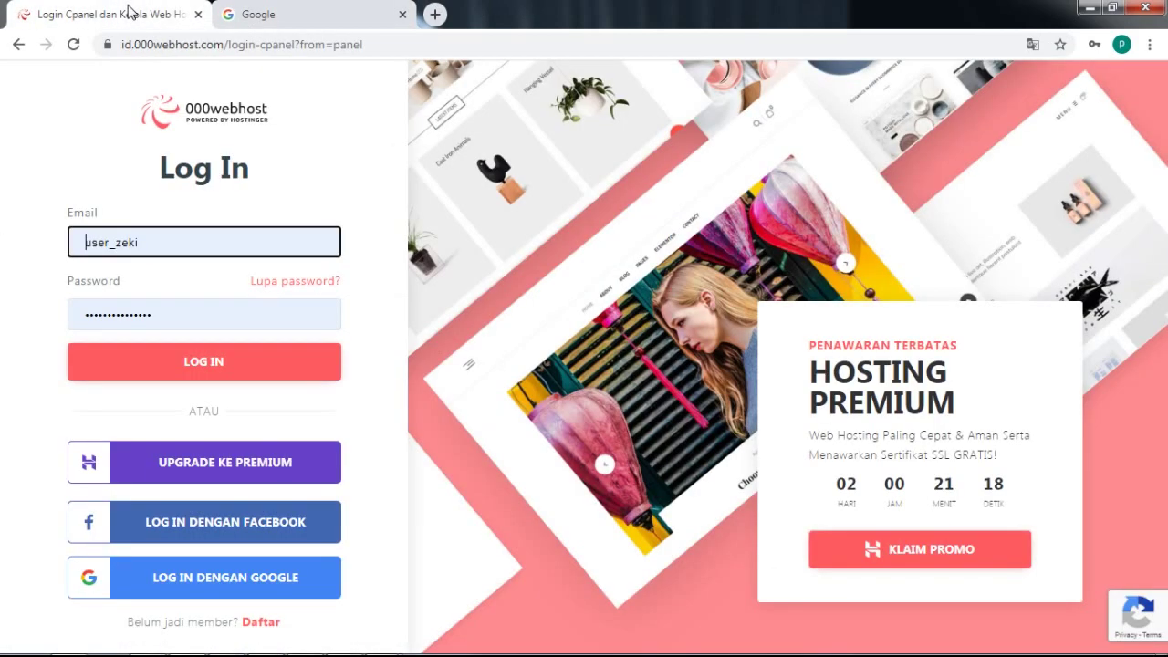
# Log in to 000webhost with a Google account, open Gmail in the other tab, and return to the Daftar form.
pyautogui.click(201, 578)
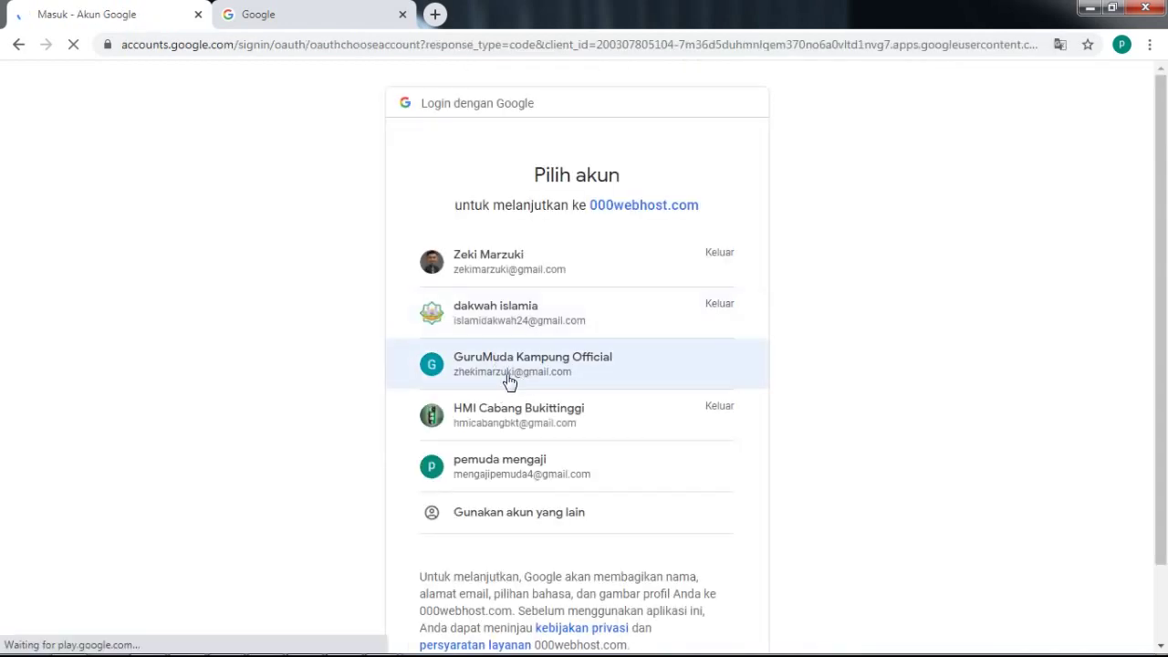
pyautogui.click(509, 384)
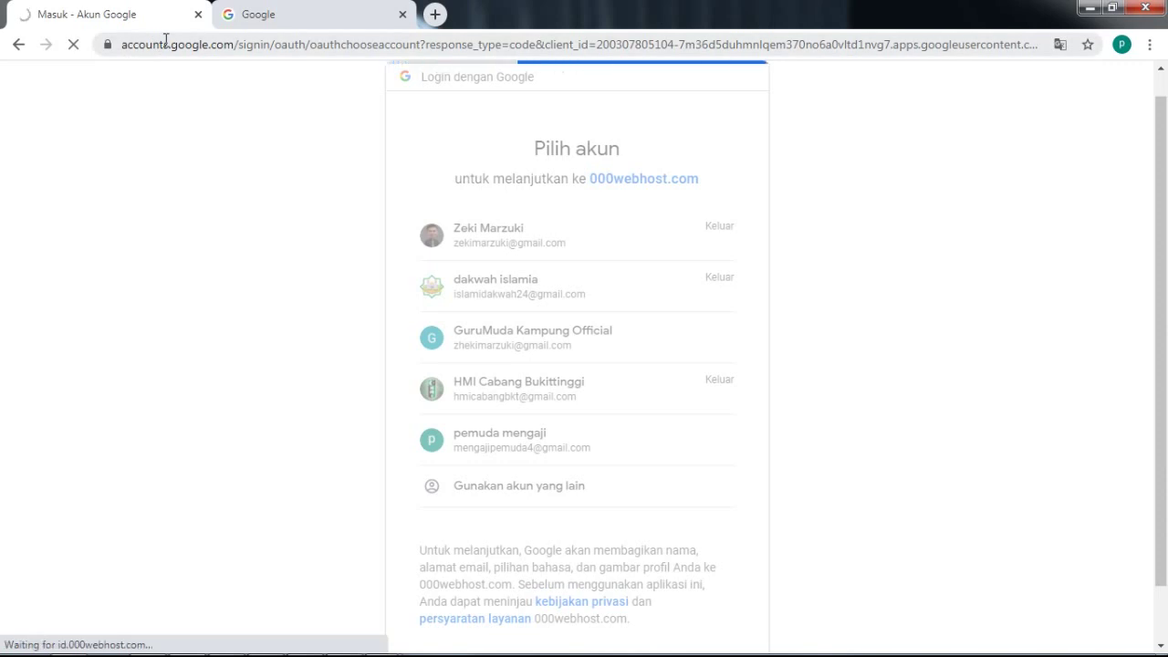
pyautogui.click(351, 20)
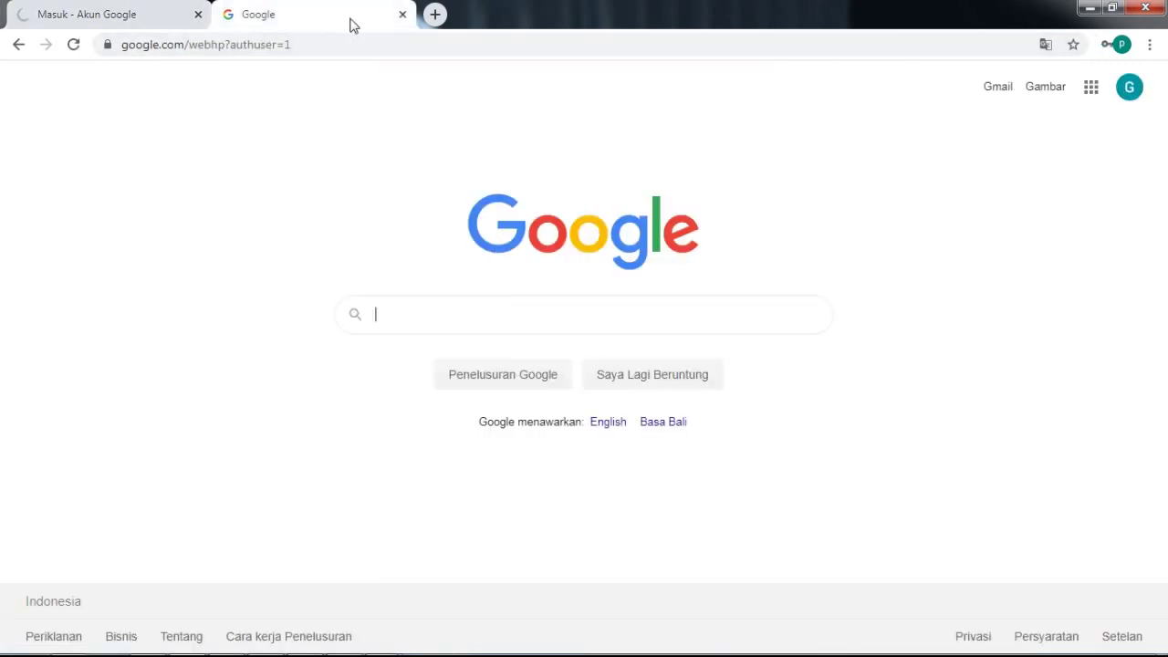
pyautogui.click(1011, 93)
pyautogui.moveTo(129, 15); pyautogui.dragTo(356, 14)
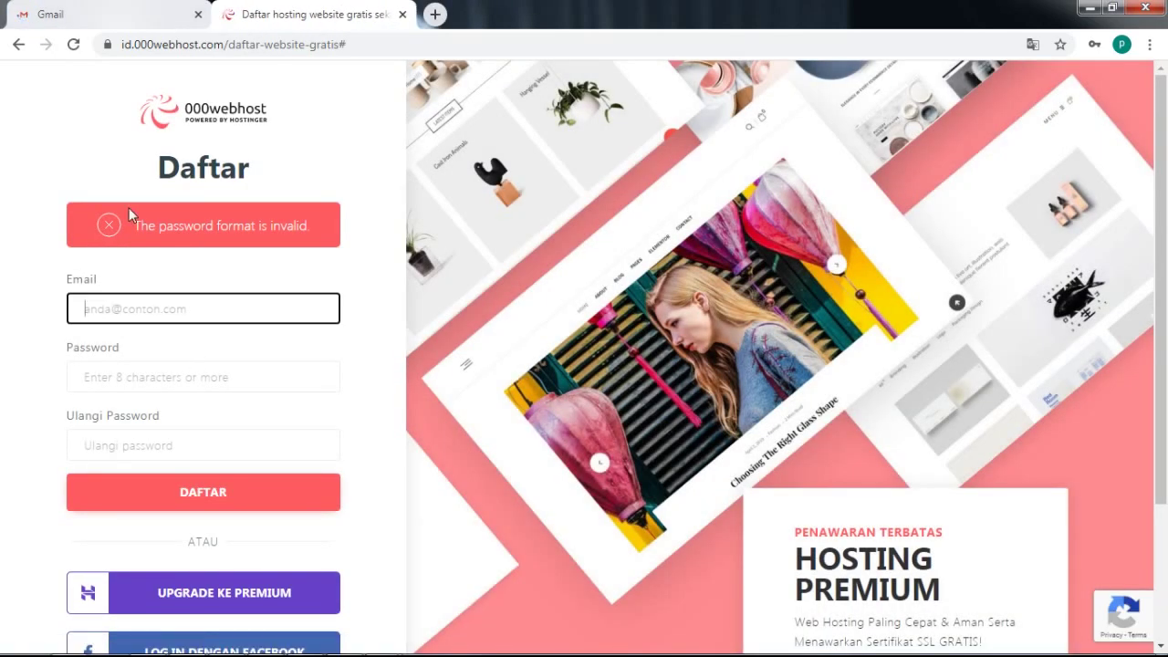
pyautogui.scroll(-2, 198, 543)
pyautogui.click(194, 10)
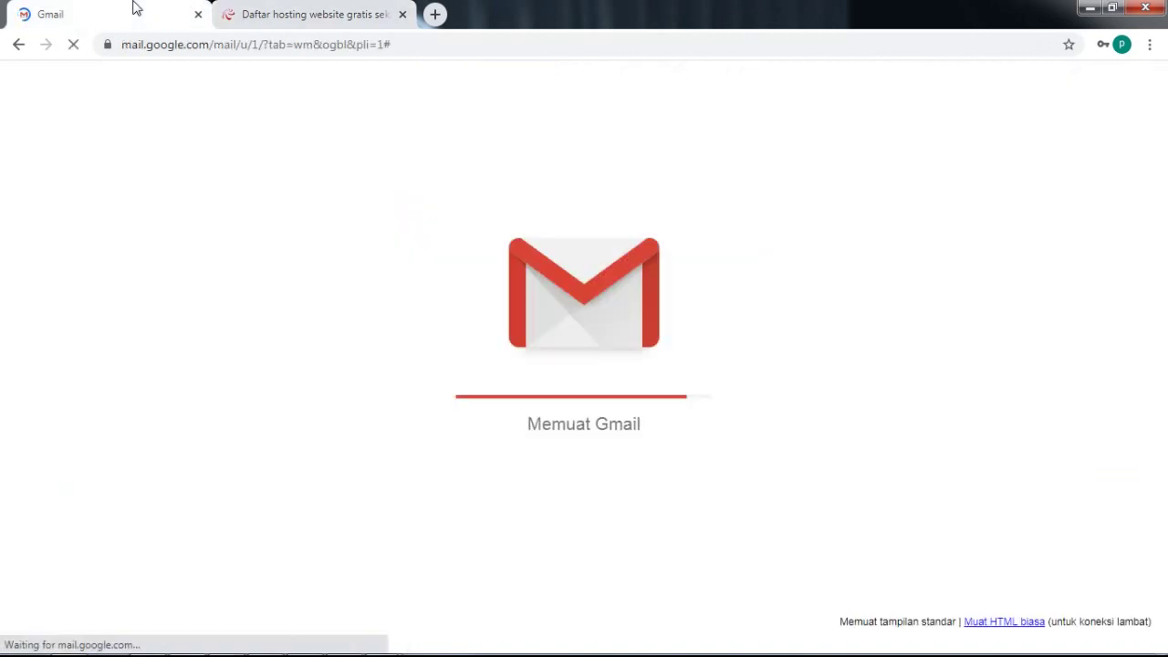
pyautogui.click(271, 10)
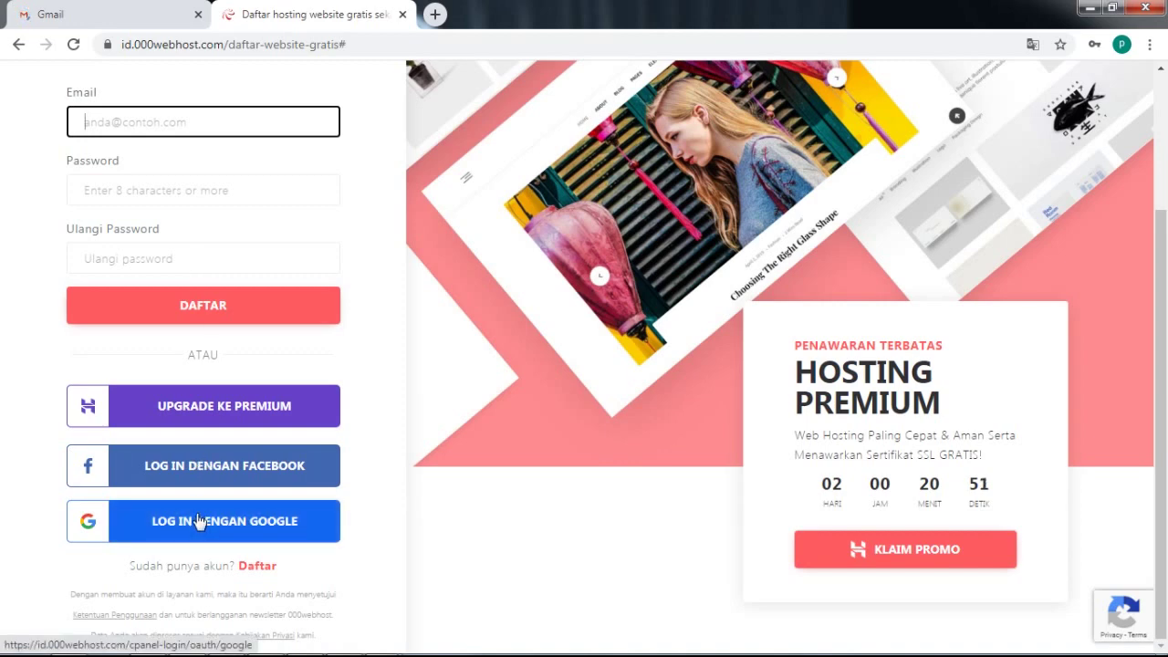
# Fill the Daftar form with the Gmail address and a chosen password, then submit it.
pyautogui.click(147, 120)
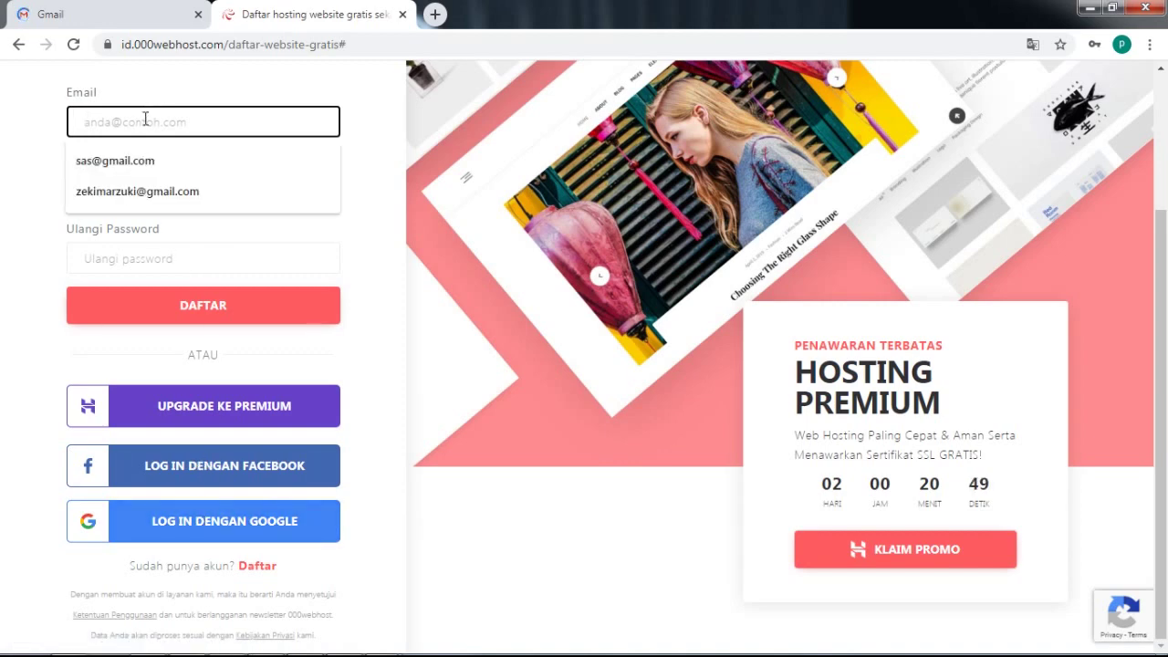
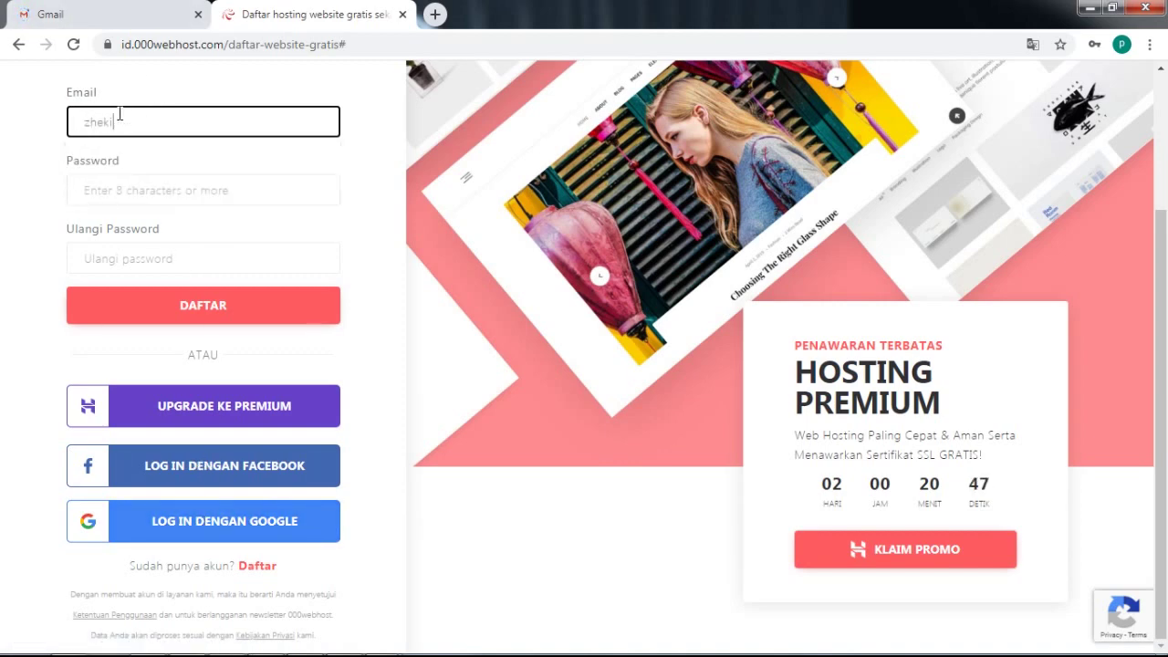
pyautogui.press('Tab')
pyautogui.click(197, 124)
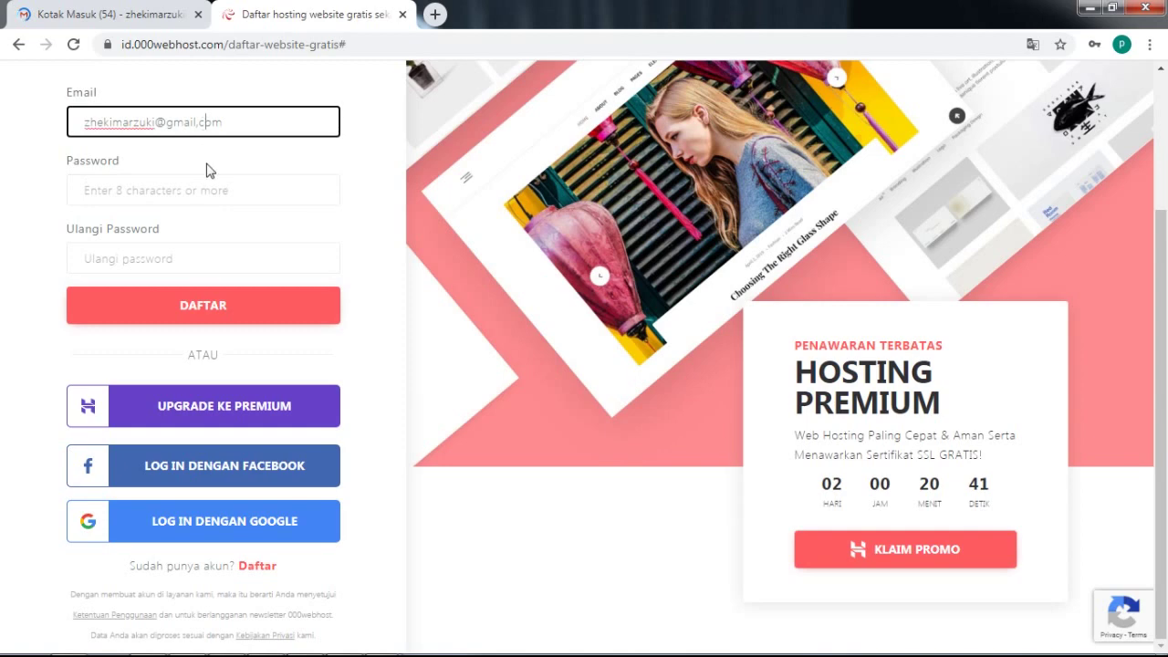
pyautogui.press('Tab')
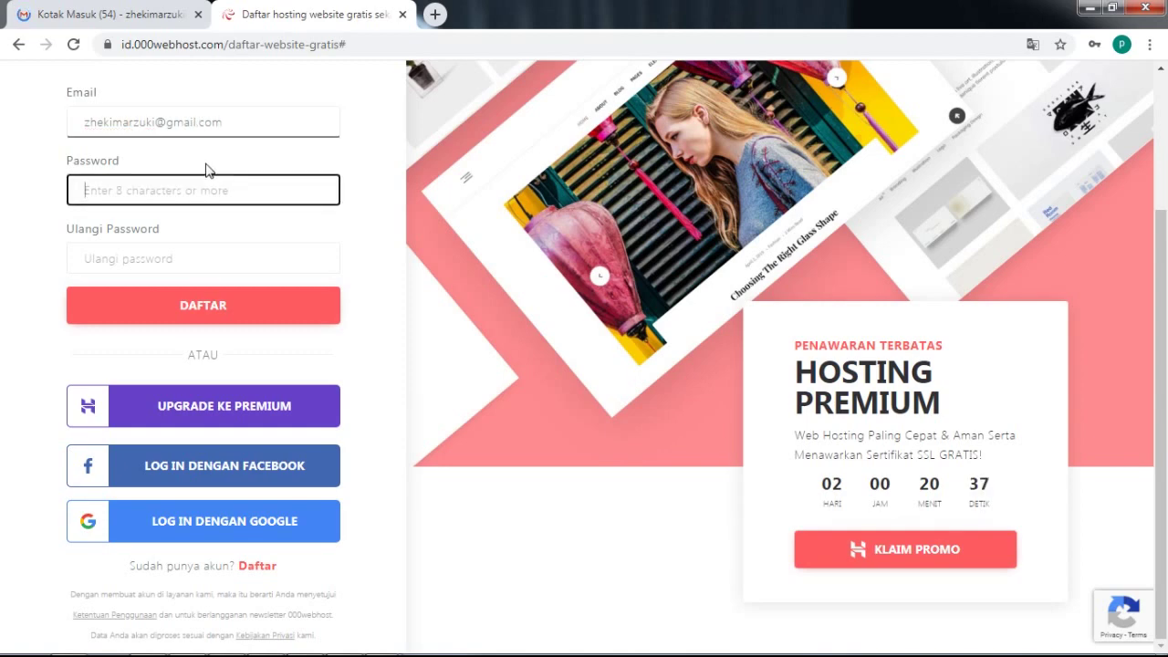
pyautogui.write('•')
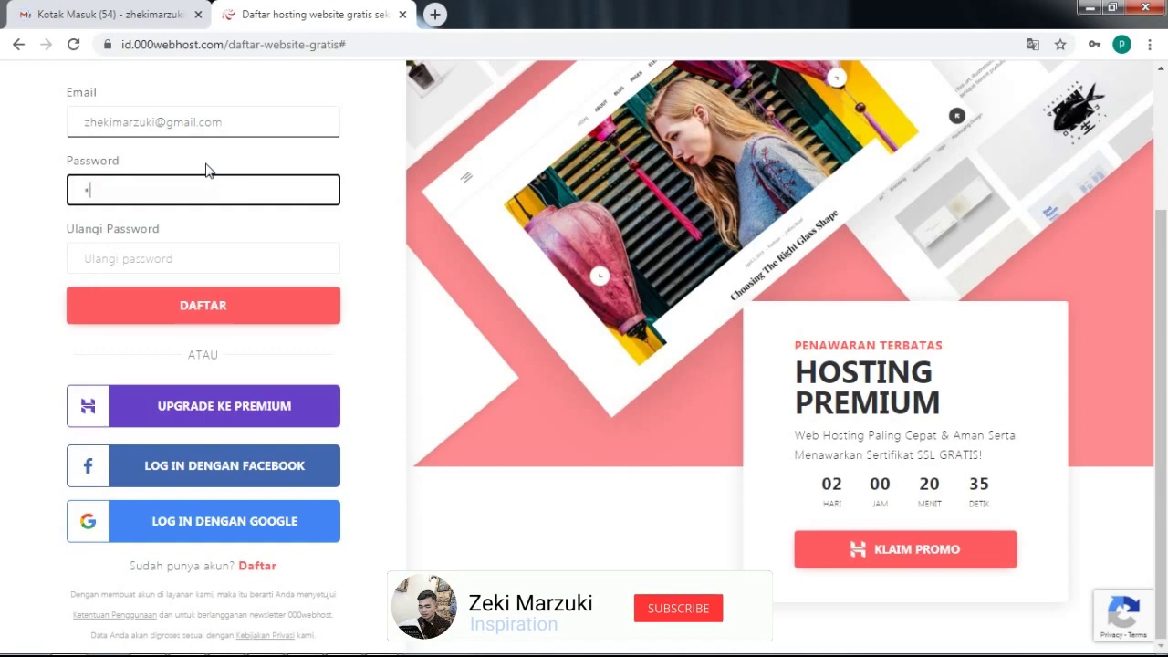
pyautogui.press('BackSpace')
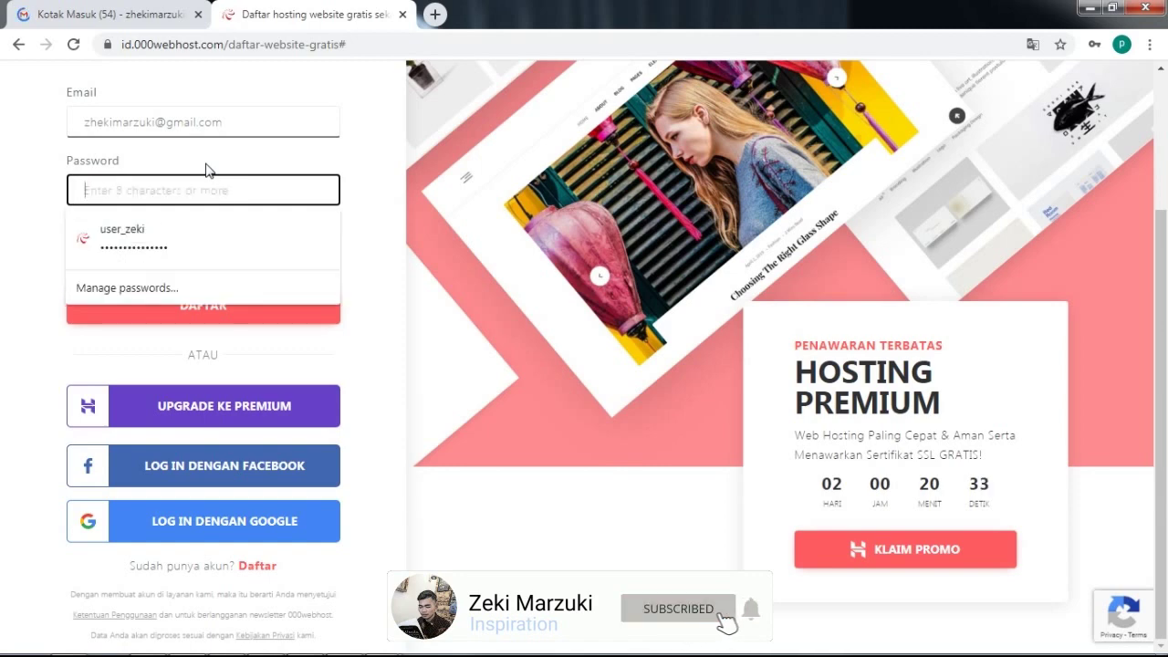
pyautogui.write('•••••••••')
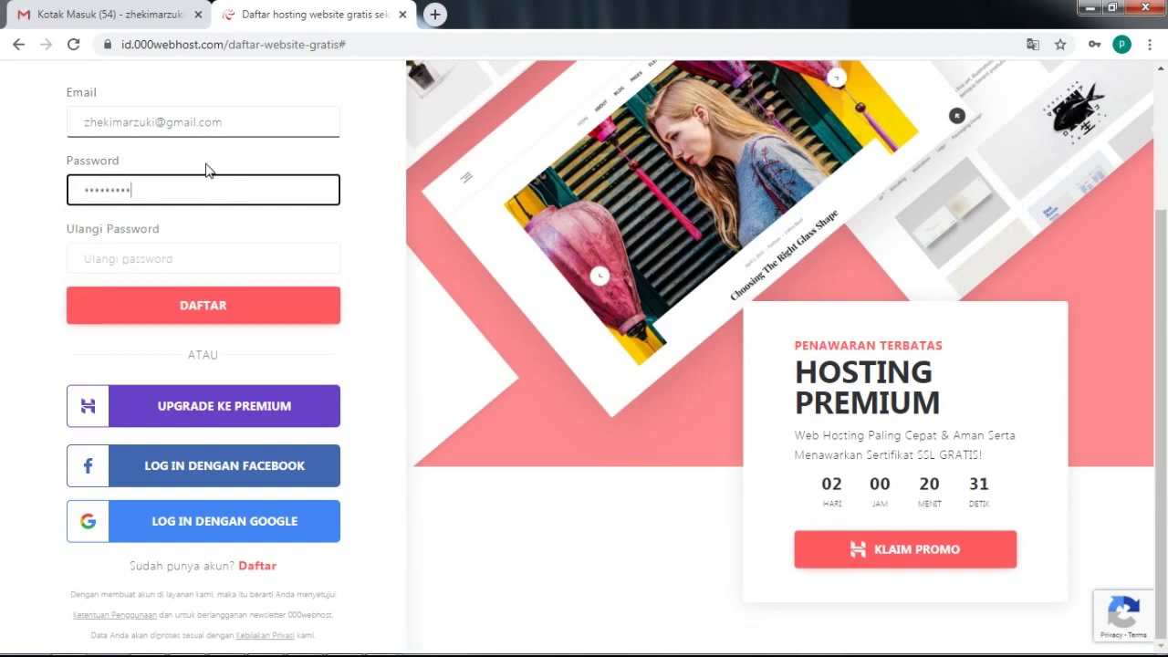
pyautogui.press('Tab')
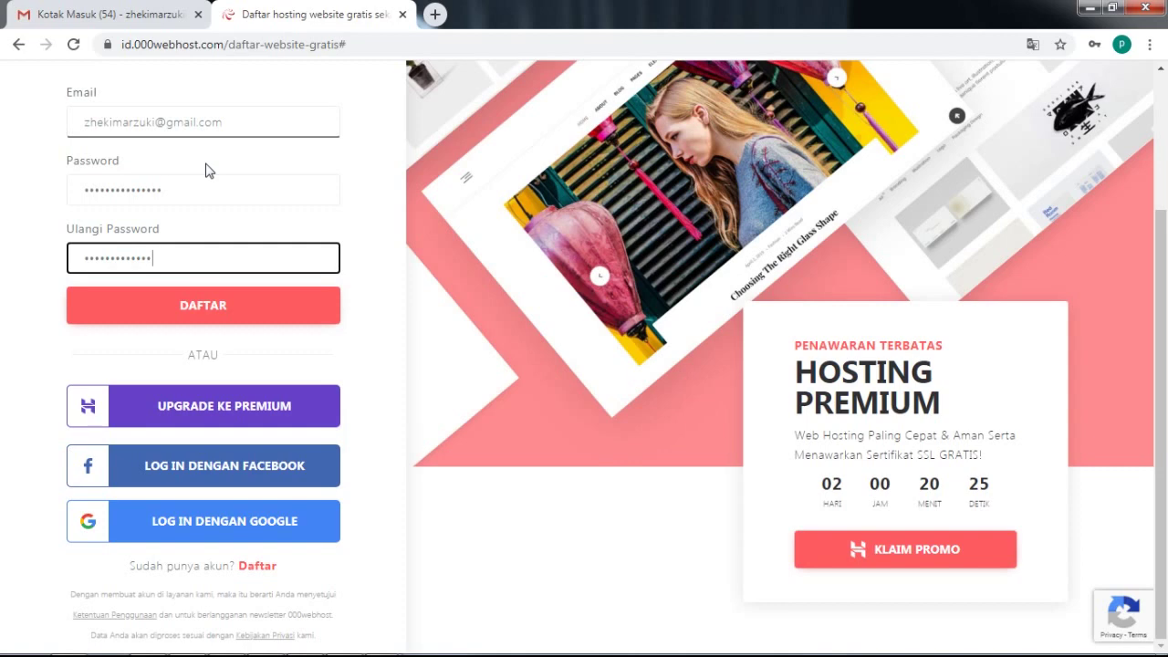
pyautogui.click(223, 323)
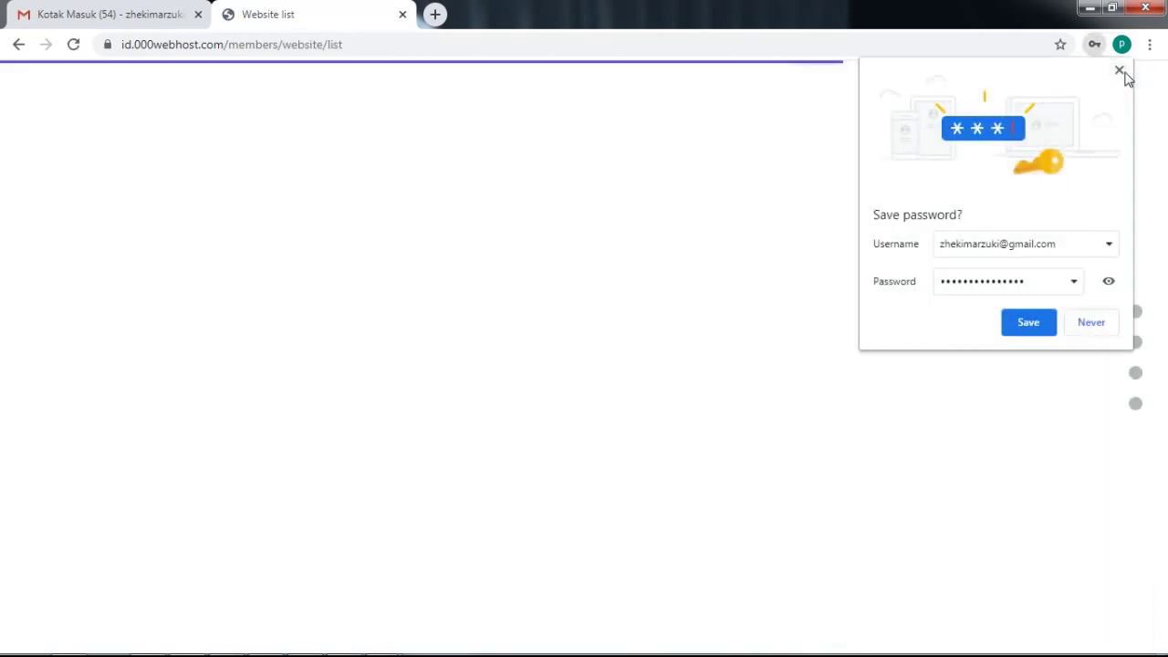
# Dismiss Chrome's save-password offer, wait for the confirmation-email welcome page, then go to Gmail.
pyautogui.click(1121, 71)
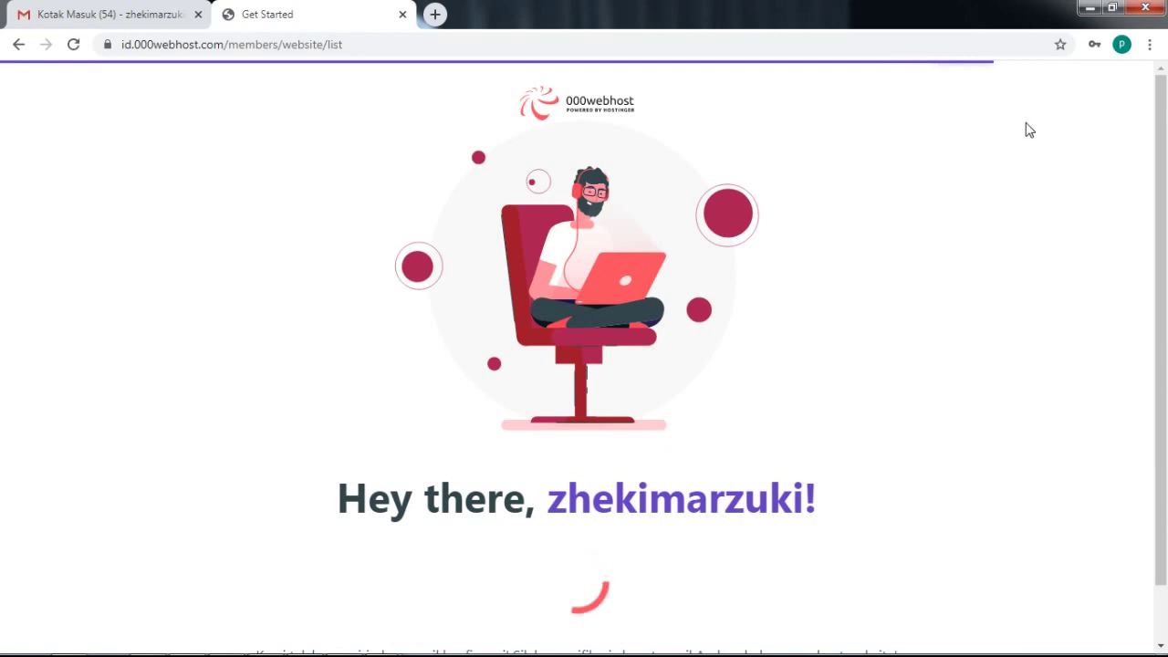
pyautogui.scroll(-1, 1166, 157)
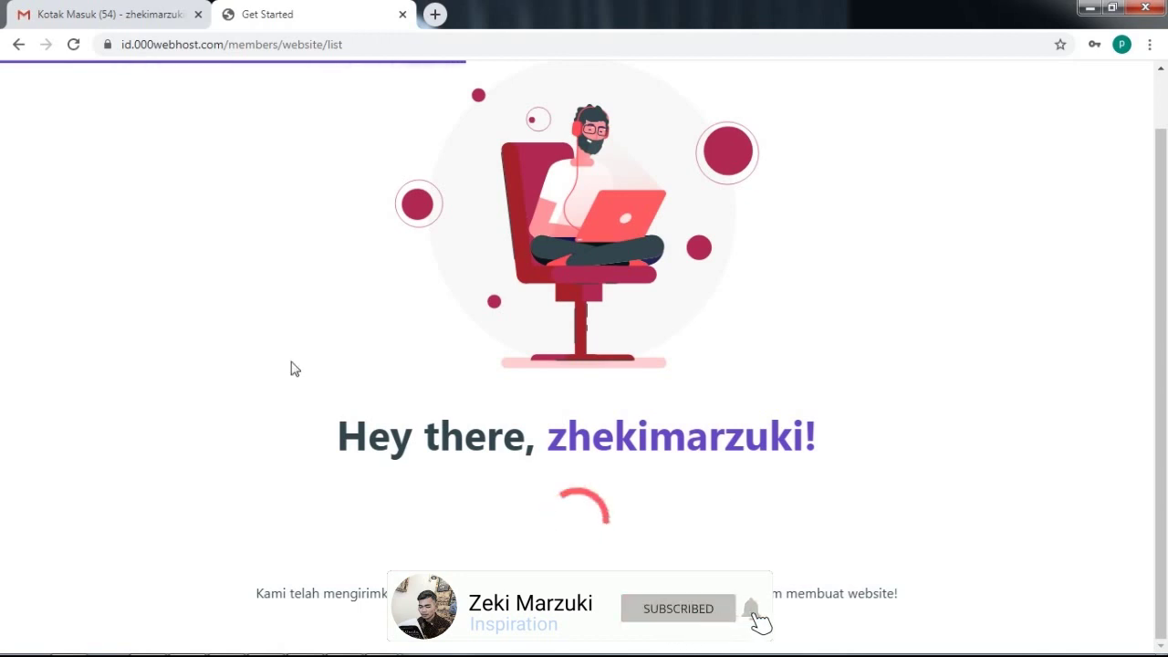
pyautogui.click(55, 9)
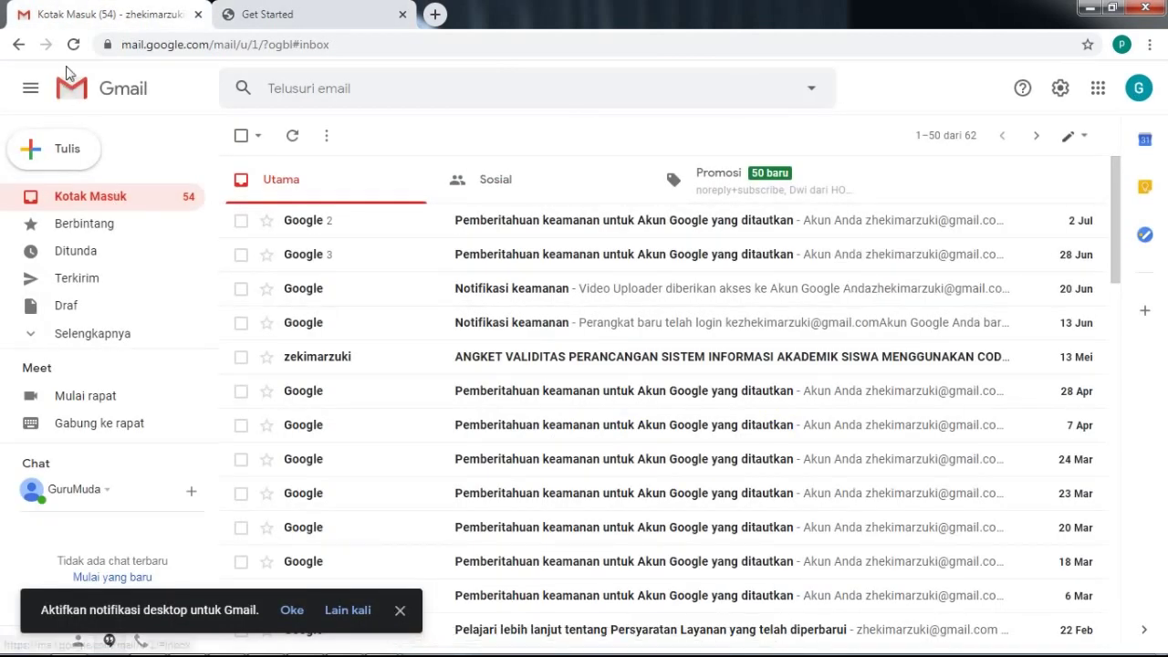
# Refresh the inbox, follow the 000webhost email's Verifikasi email link, and close the old Get Started tab.
pyautogui.click(75, 48)
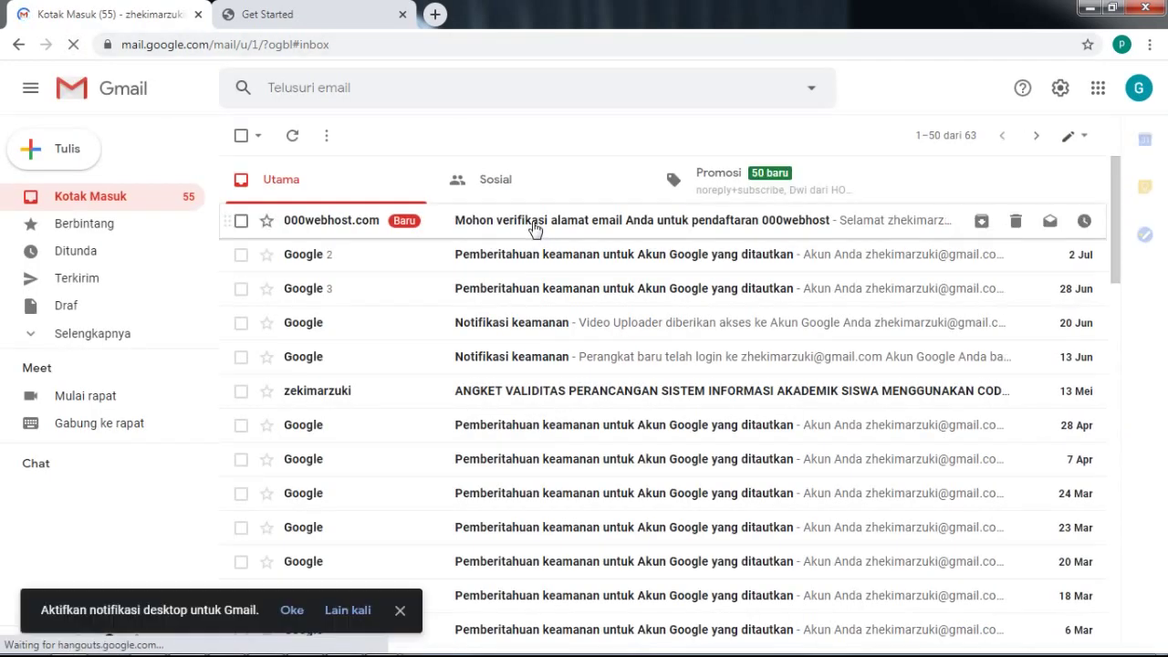
pyautogui.click(536, 228)
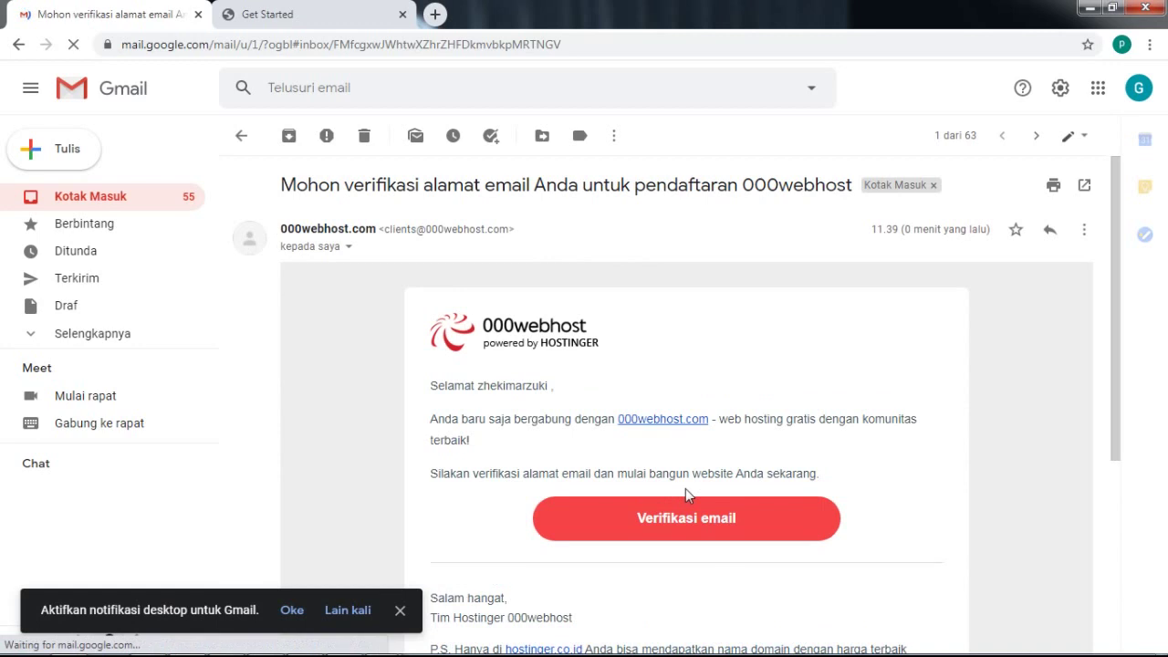
pyautogui.click(685, 521)
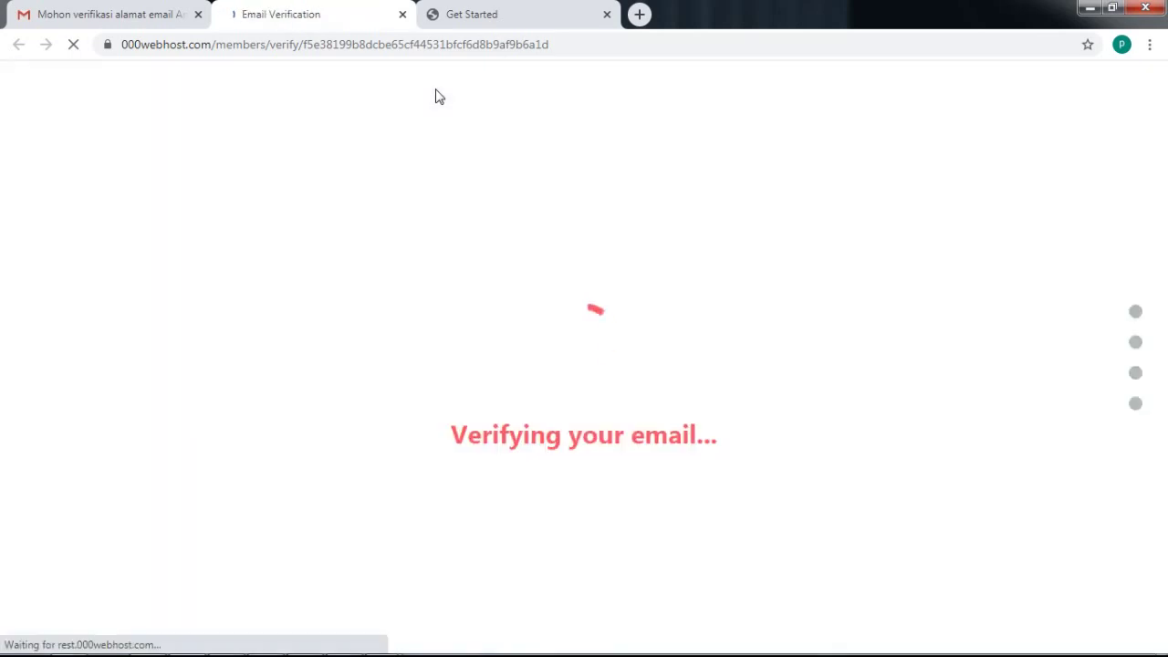
pyautogui.click(607, 15)
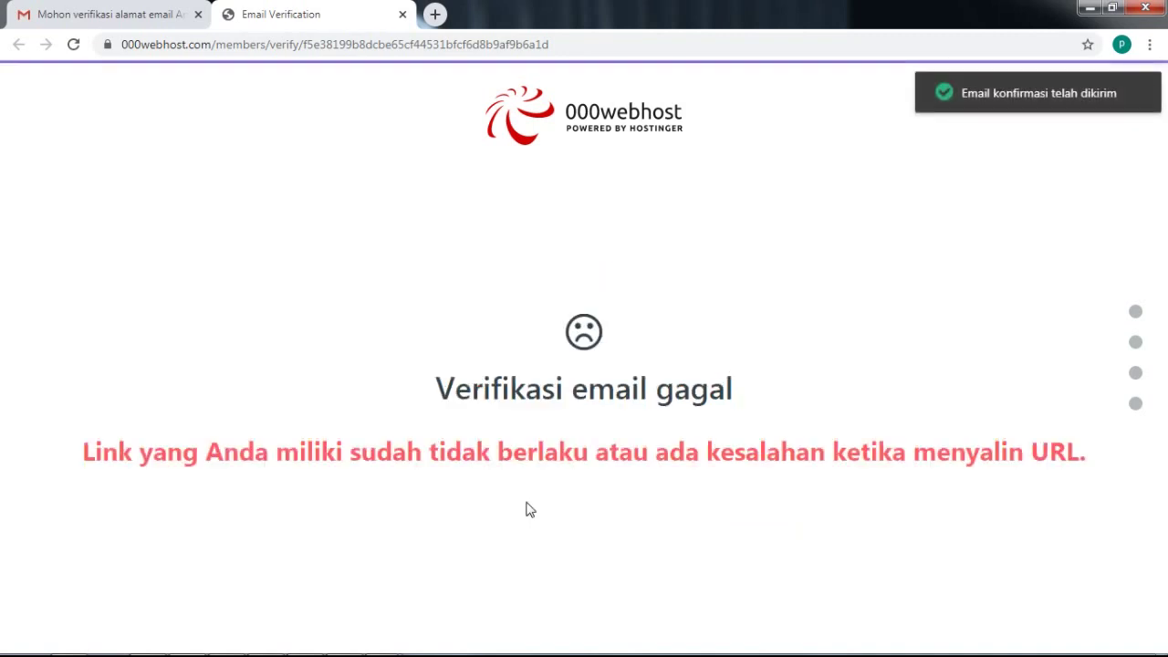
# In Gmail, open the newer 000webhost verification email and follow its verification link to the new page.
pyautogui.click(182, 11)
pyautogui.click(97, 195)
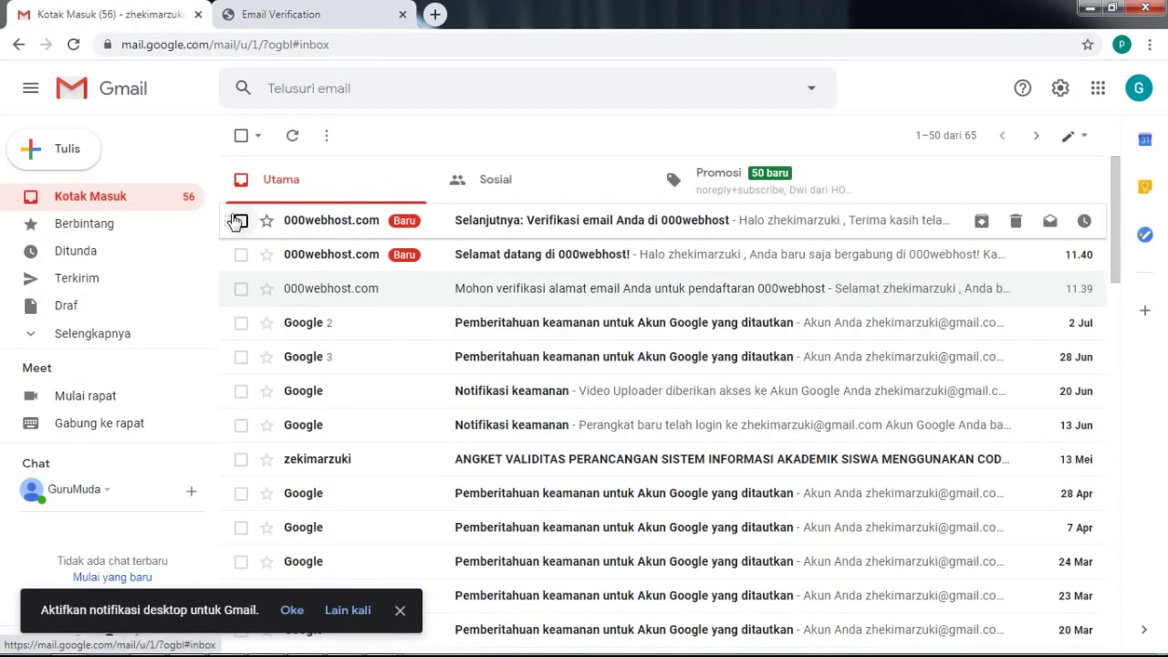
pyautogui.click(535, 223)
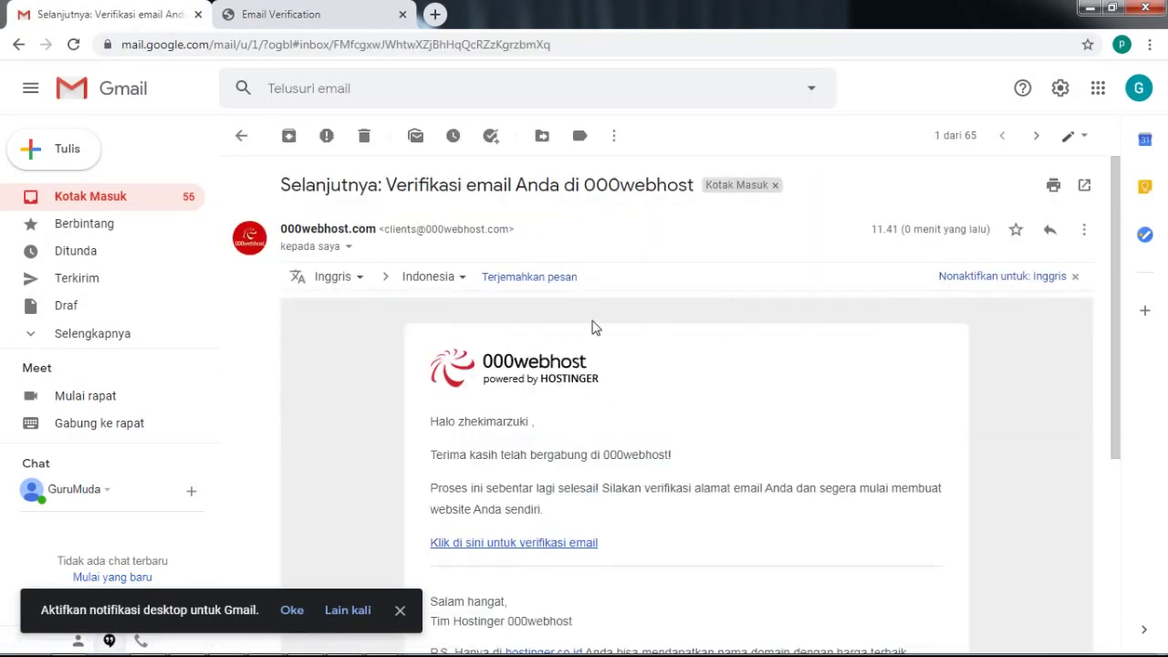
pyautogui.scroll(-3, 563, 454)
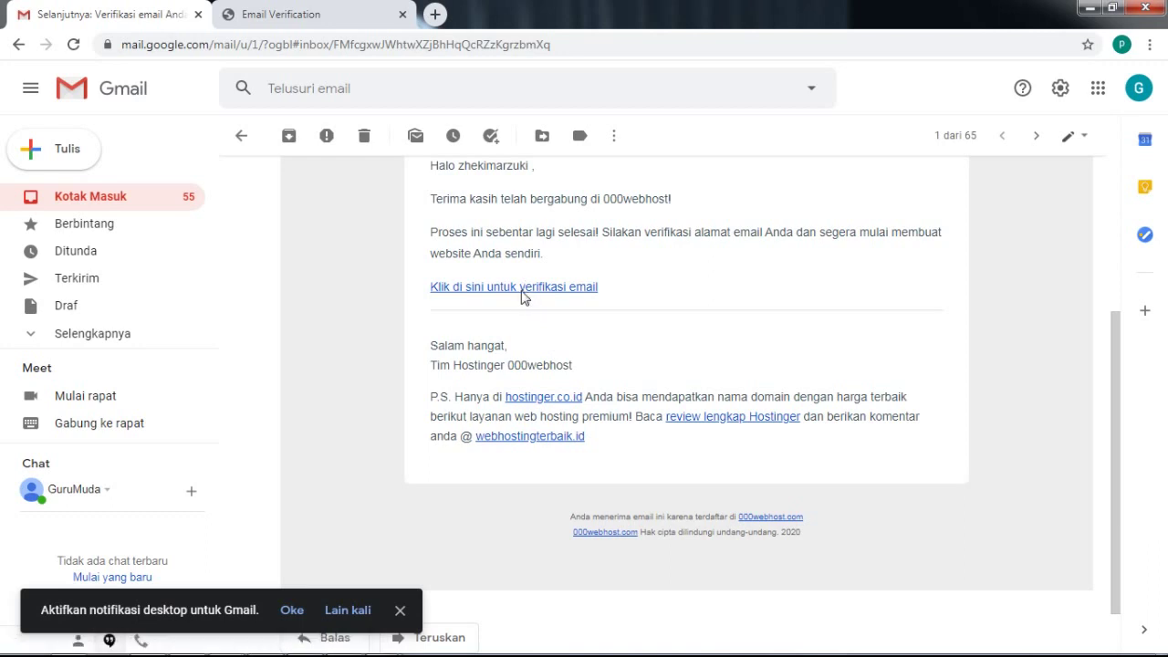
pyautogui.click(528, 290)
pyautogui.click(487, 10)
pyautogui.click(292, 7)
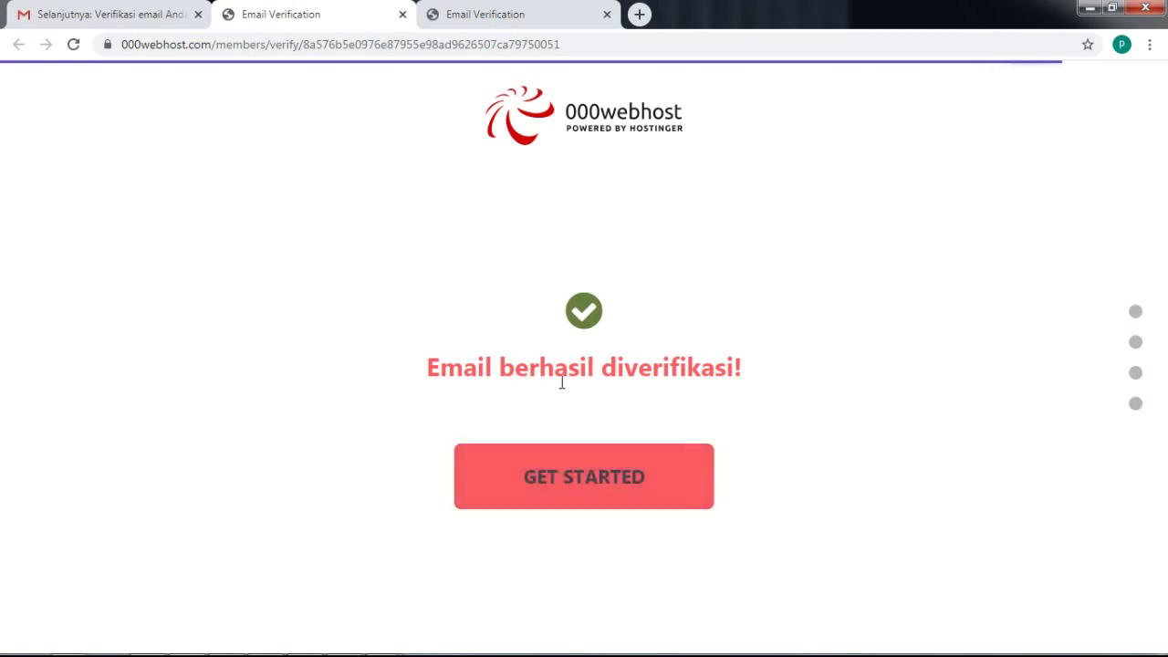
# Choose Lainnya as the site's purpose and skip the Chrome download suggestion.
pyautogui.click(626, 488)
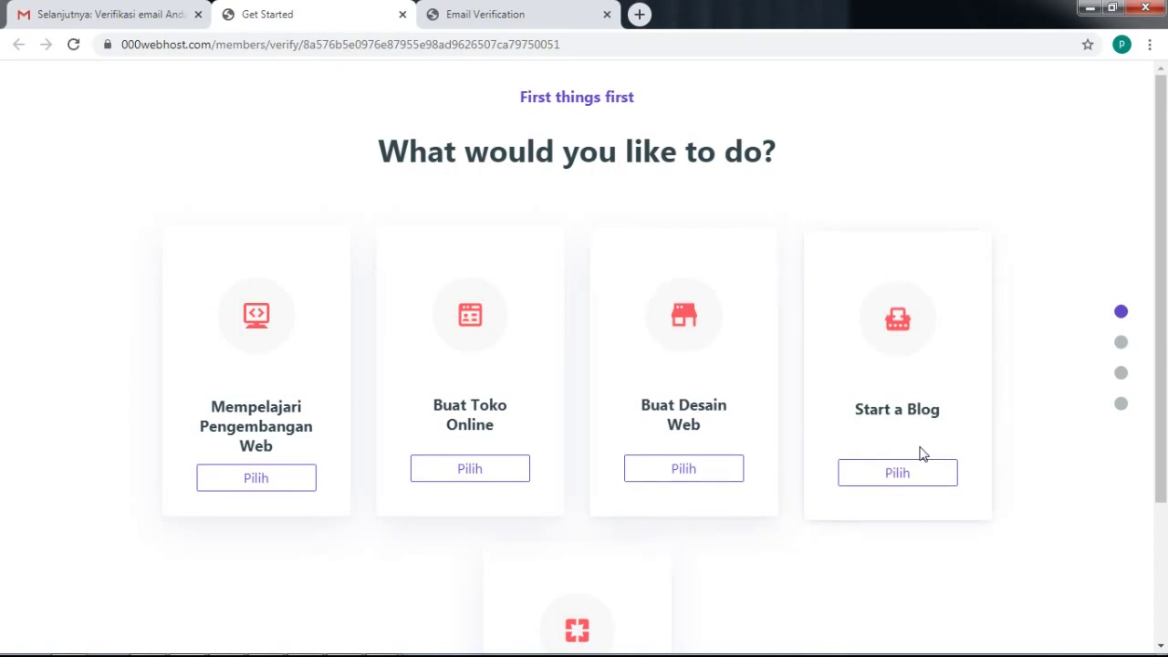
pyautogui.scroll(-1, 921, 454)
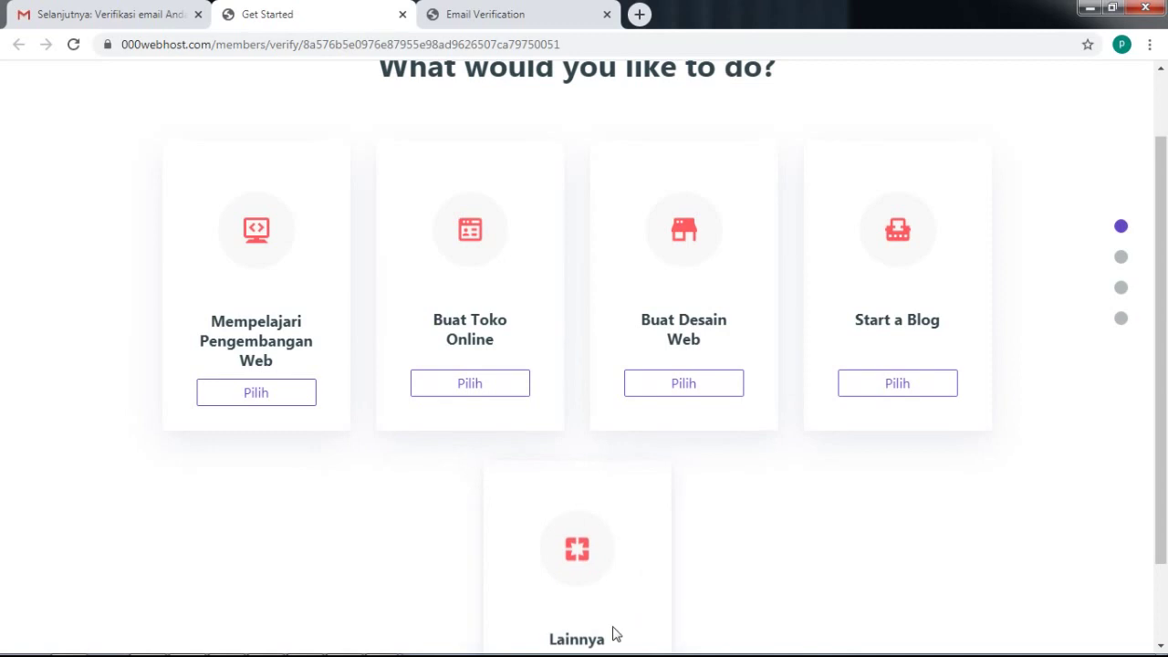
pyautogui.click(581, 573)
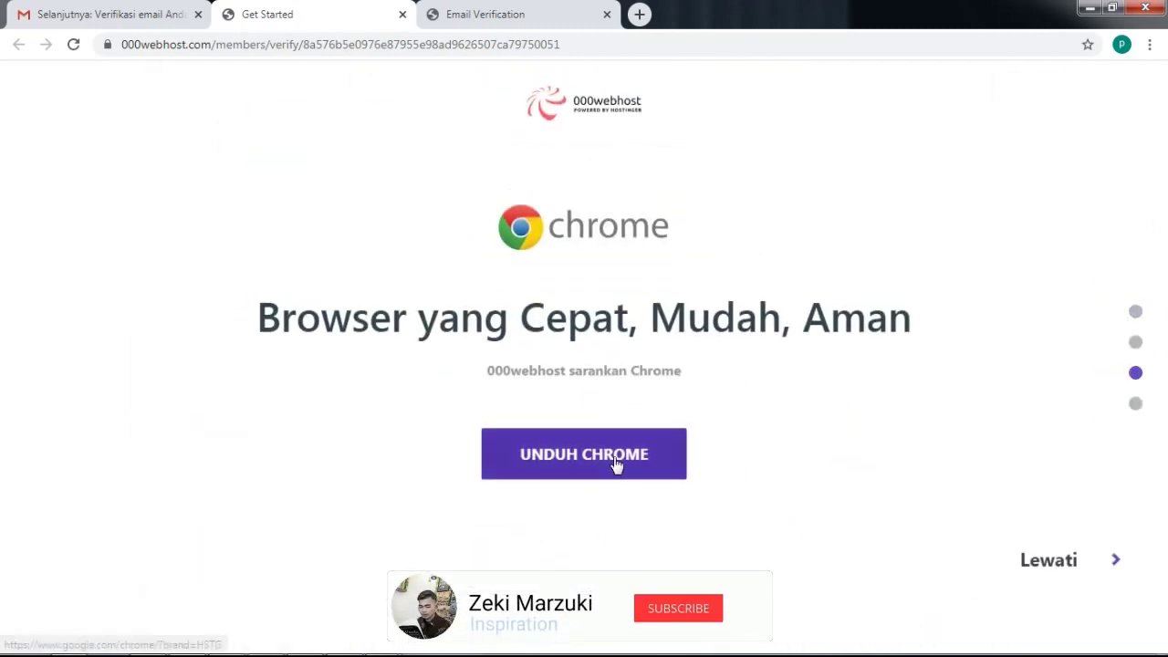
pyautogui.click(1056, 568)
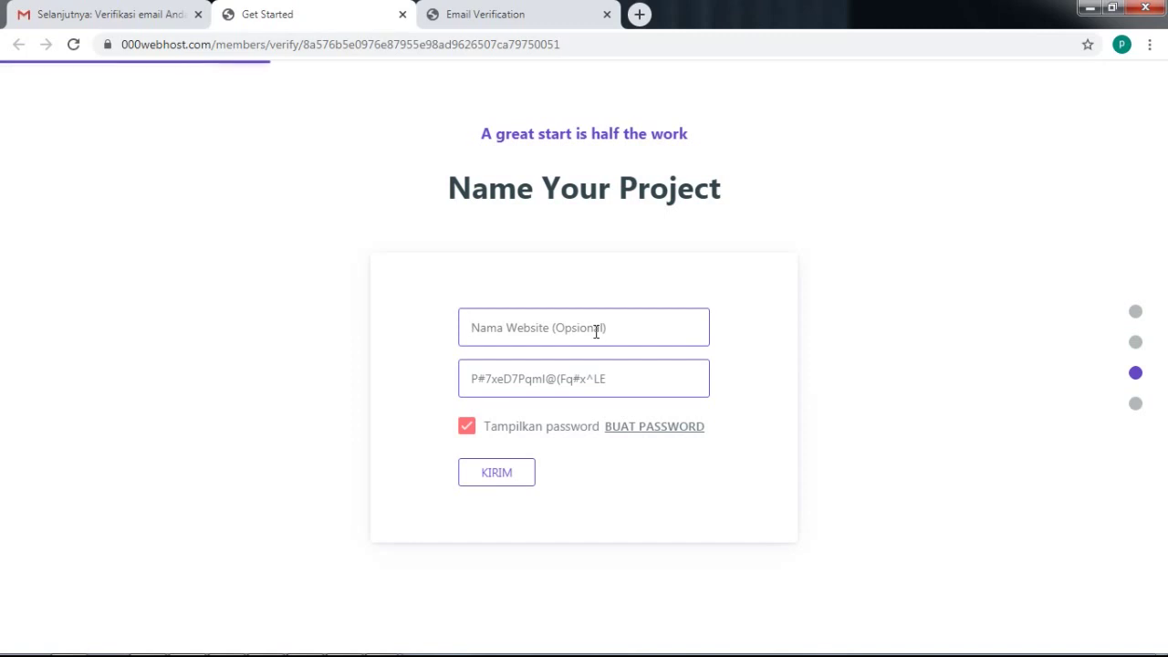
# Enter ukmorbit as the website name.
pyautogui.write('ukmorbit')
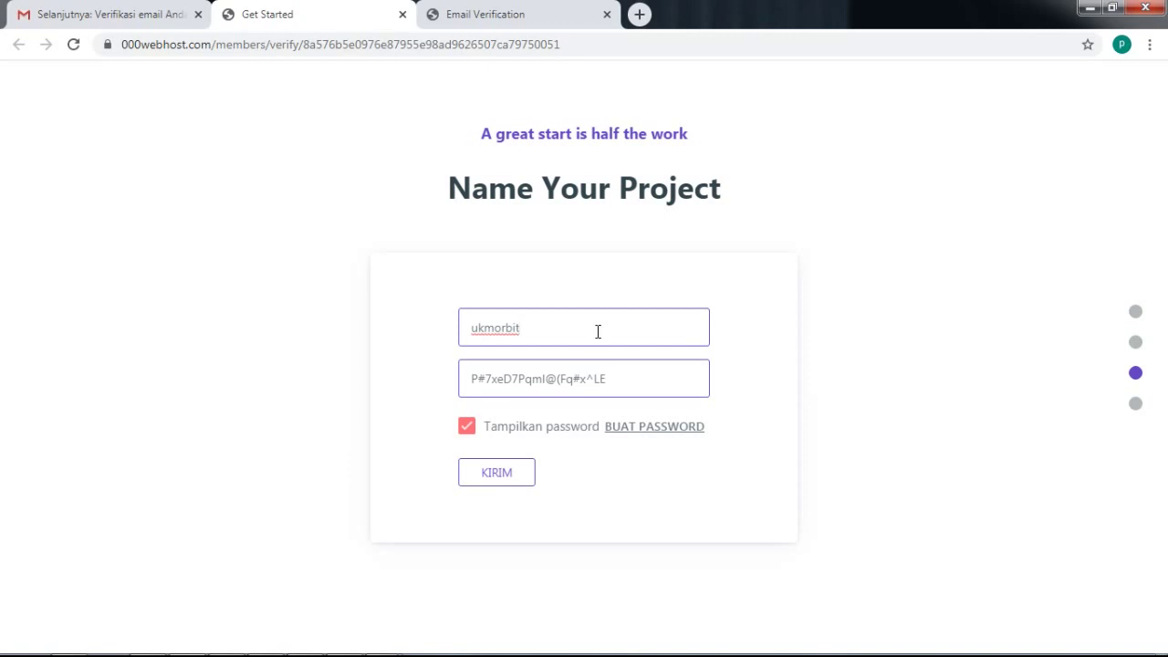
pyautogui.doubleClick(464, 331)
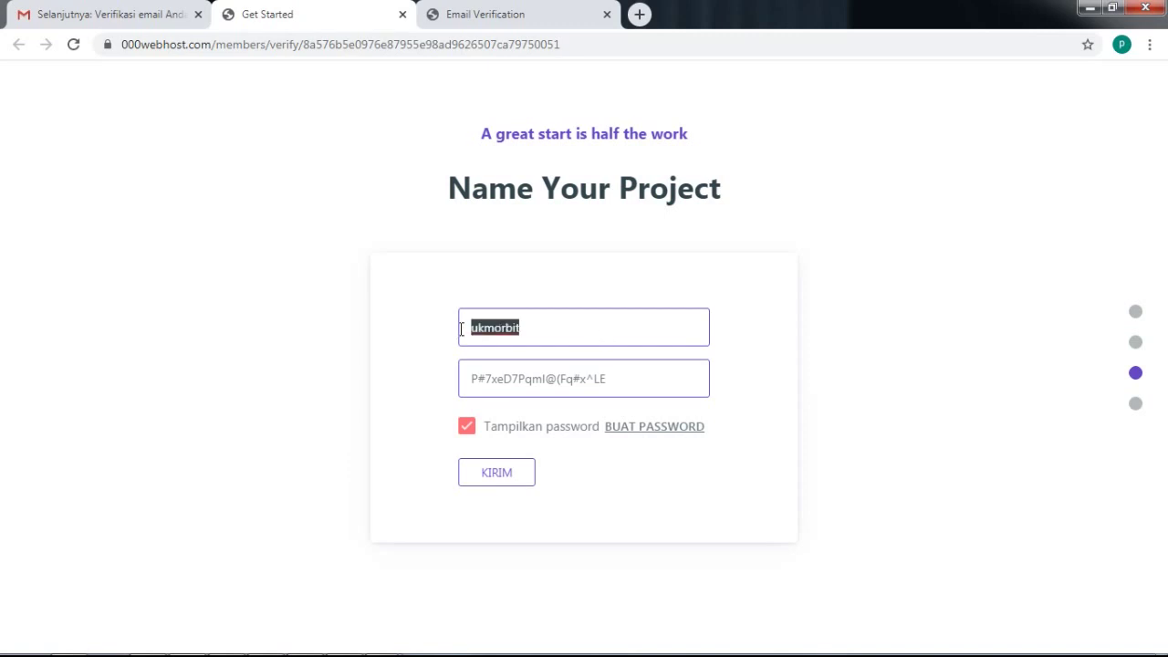
pyautogui.press('Right')
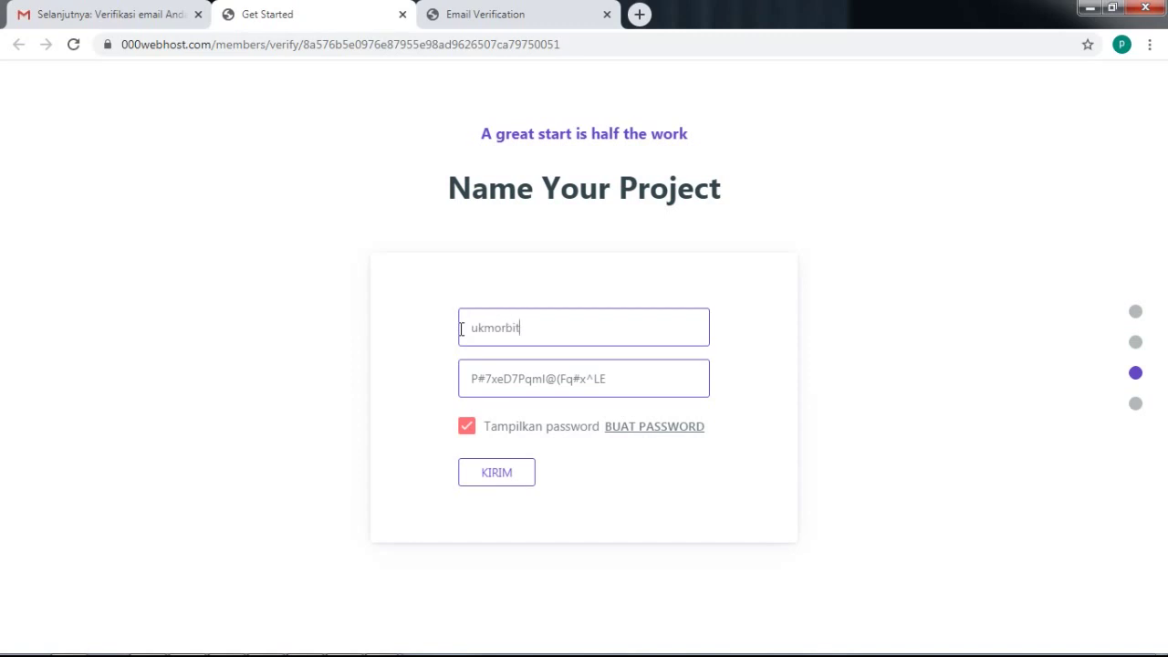
pyautogui.hotkey('ctrl', 'a')
# Replace the generated password with your own hidden password and submit the project.
pyautogui.click(575, 378)
pyautogui.moveTo(629, 381); pyautogui.dragTo(461, 377)
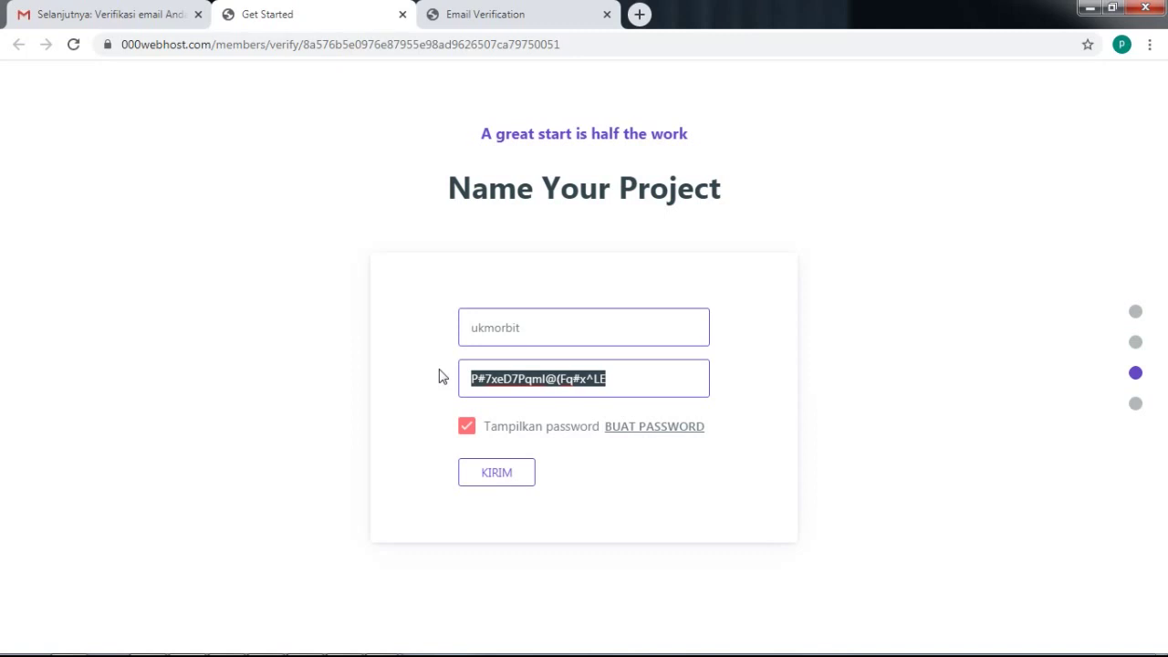
pyautogui.write('Z')
pyautogui.press('BackSpace')
pyautogui.write('z')
pyautogui.press('BackSpace')
pyautogui.press('BackSpace')
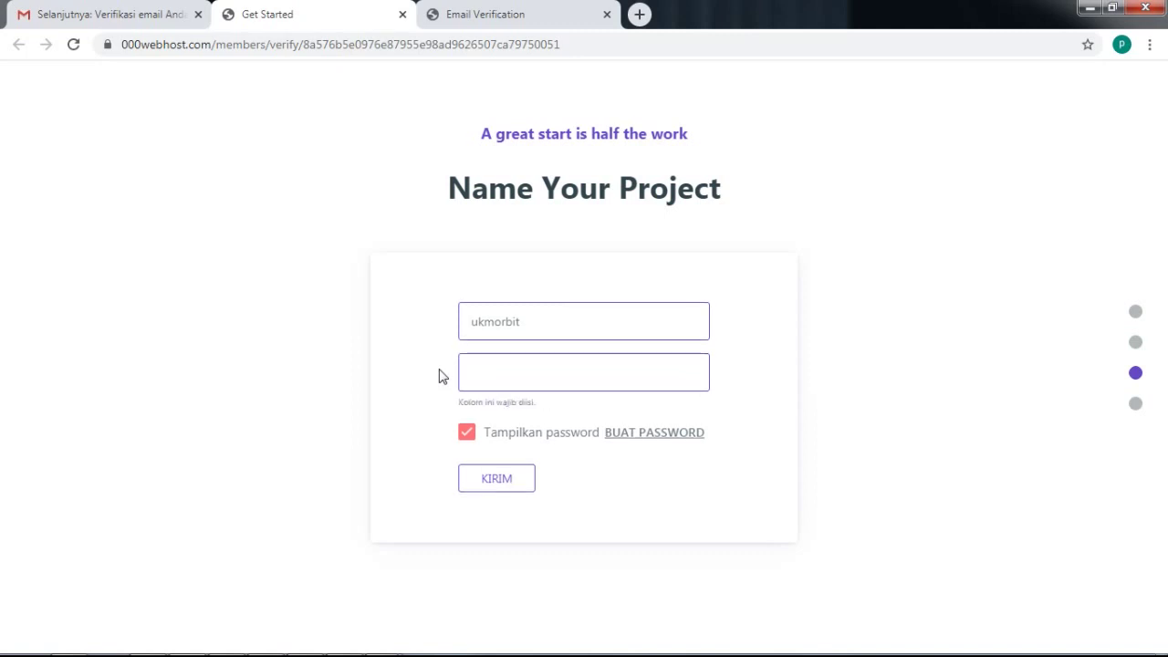
pyautogui.click(469, 444)
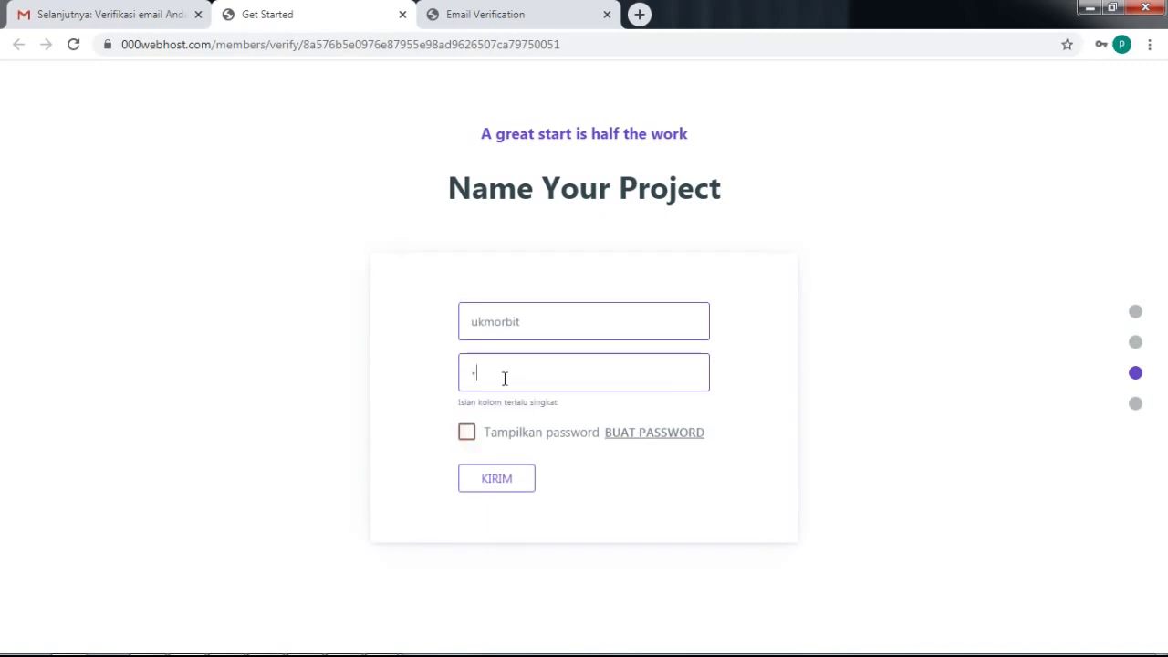
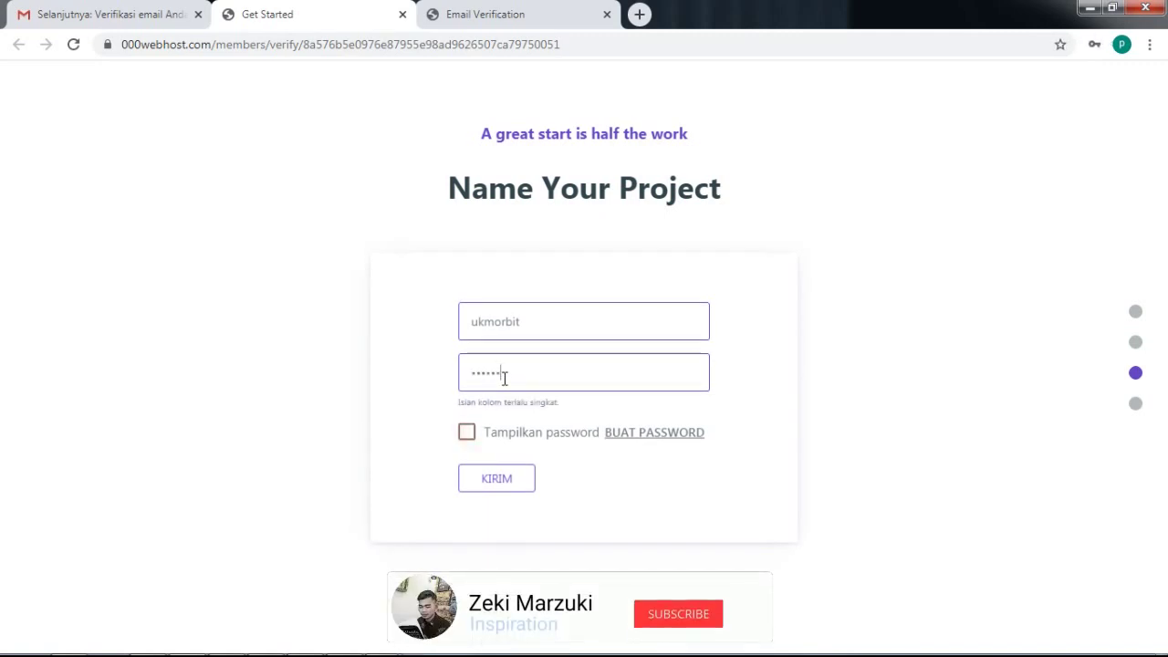
pyautogui.click(500, 482)
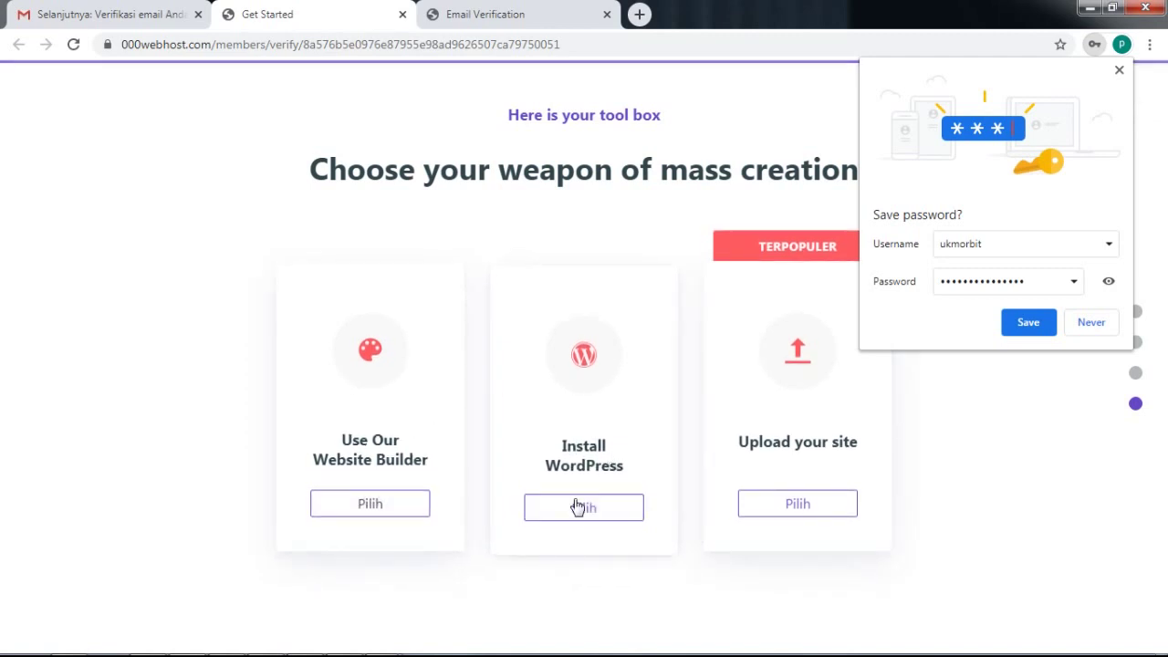
# Choose Upload your site, then open the live ukmorbit site to check its welcome page.
pyautogui.click(802, 510)
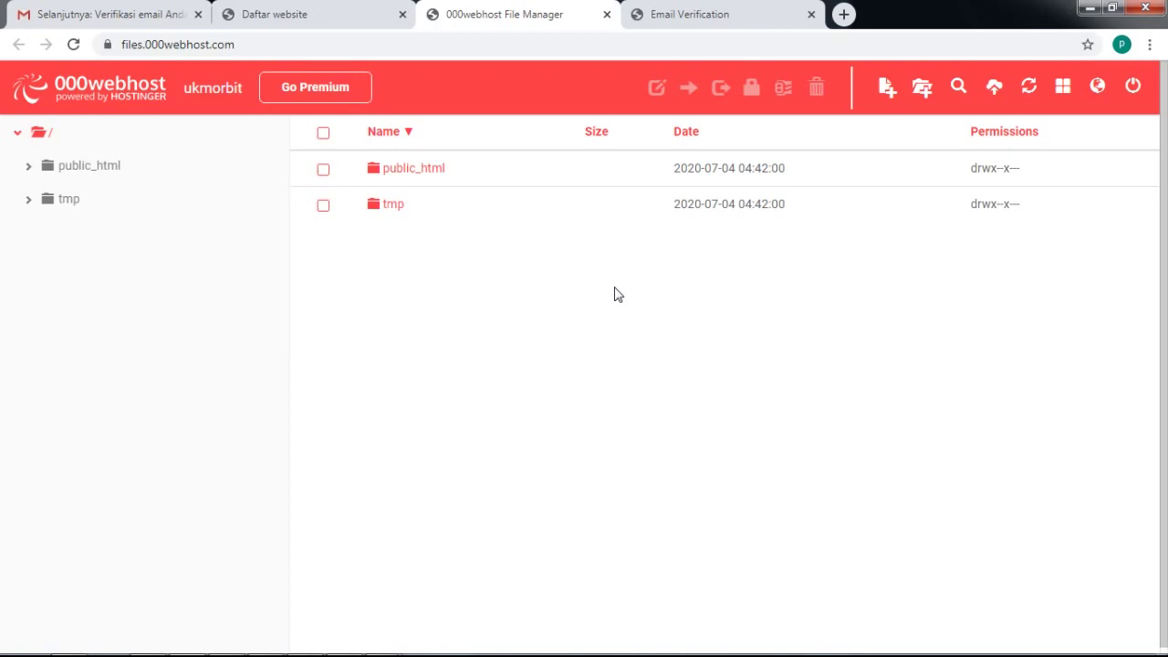
pyautogui.click(317, 11)
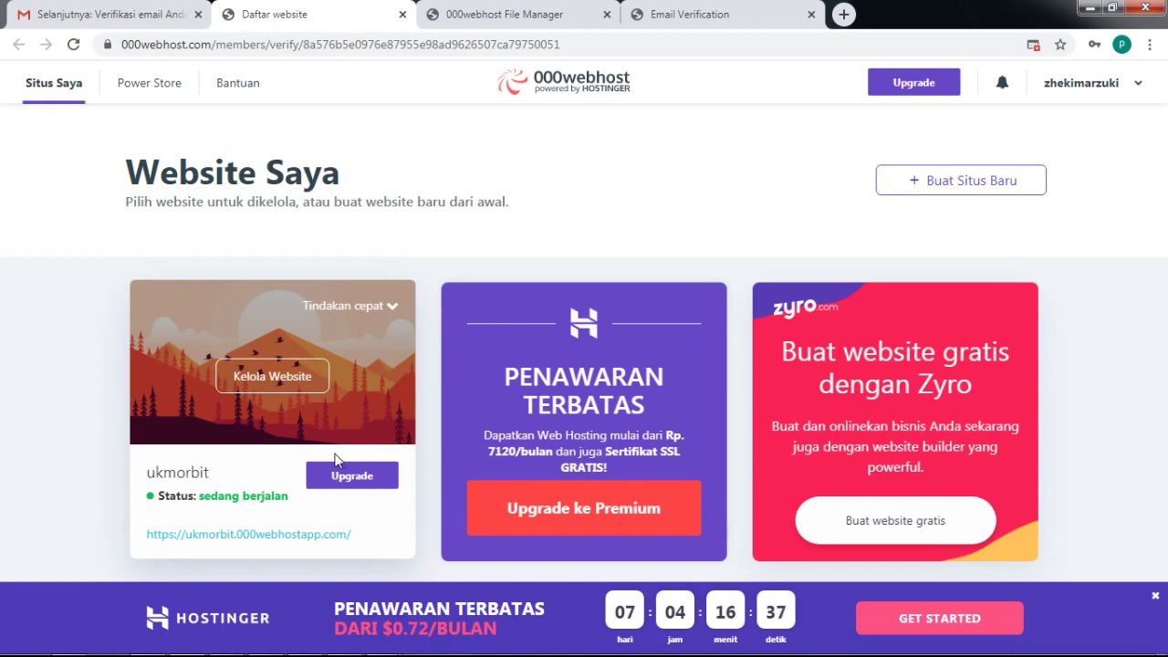
pyautogui.click(201, 534)
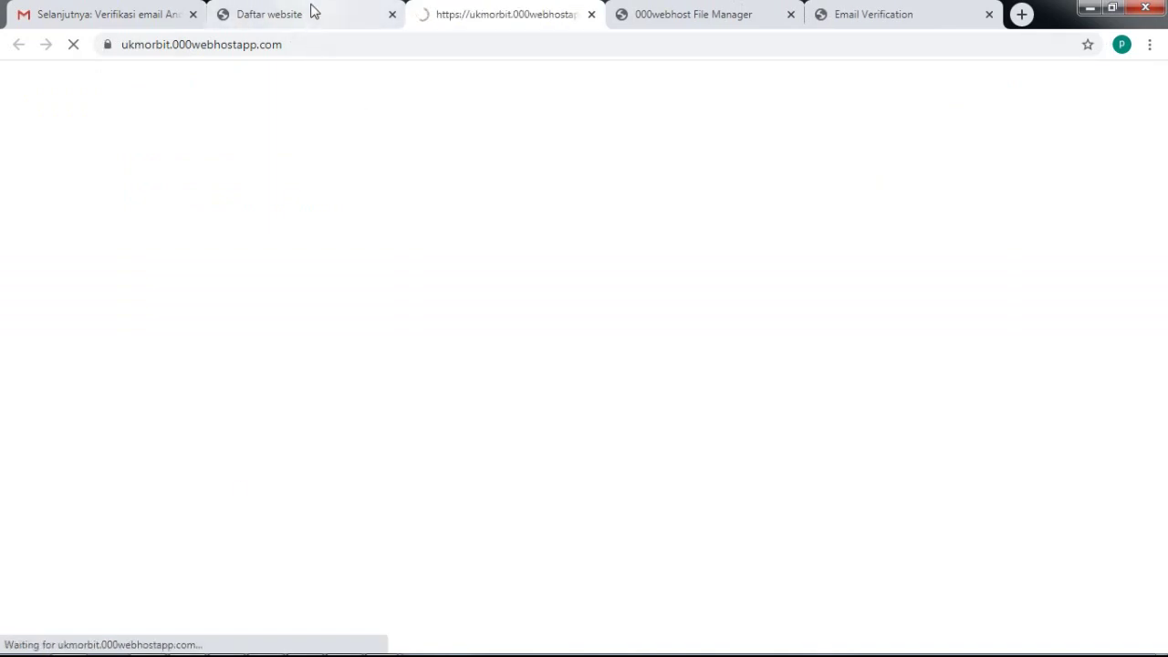
pyautogui.click(183, 43)
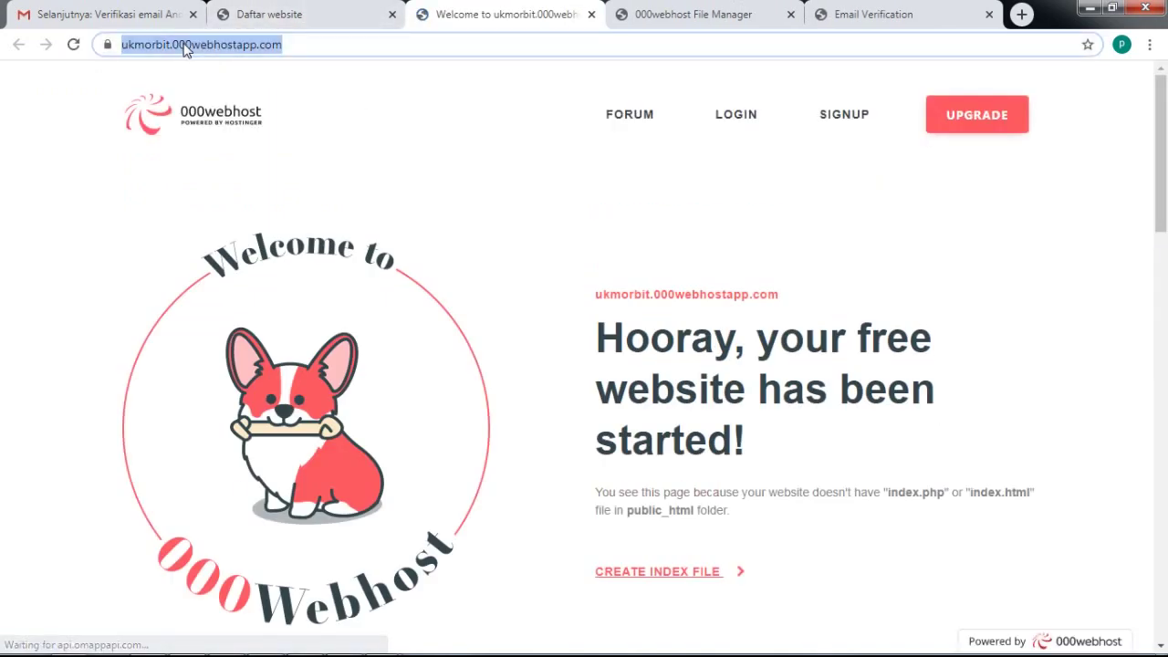
# Open Kelola Website for ukmorbit, close the Email Verification tab, and go to File Manager.
pyautogui.click(290, 11)
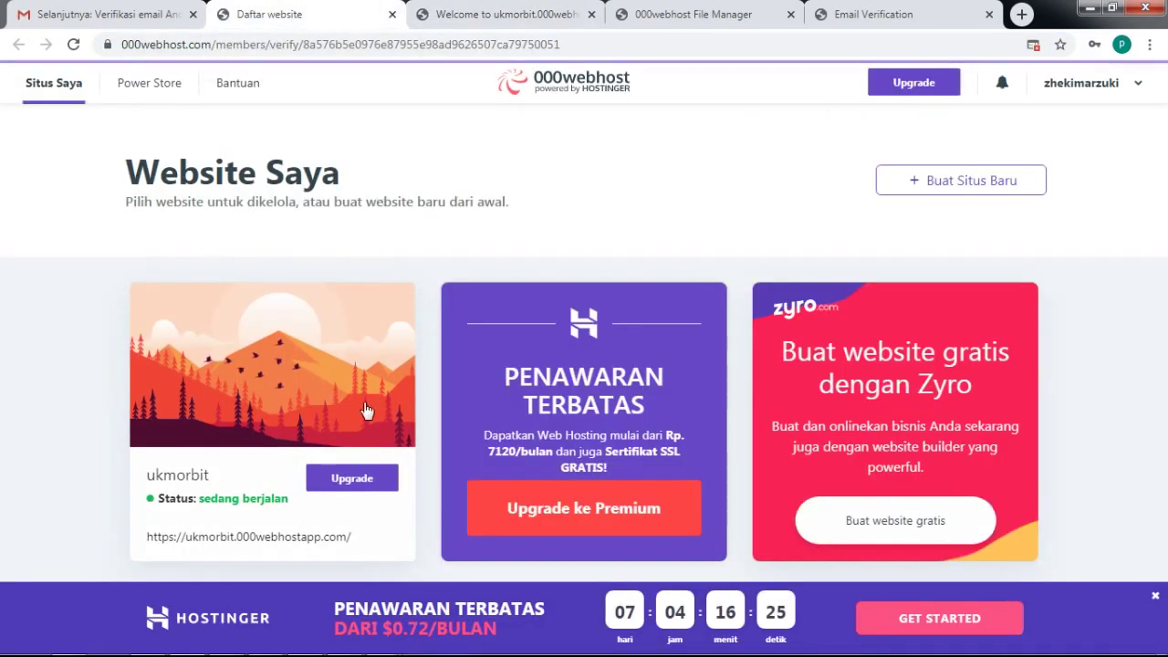
pyautogui.moveTo(269, 394)
pyautogui.click(270, 391)
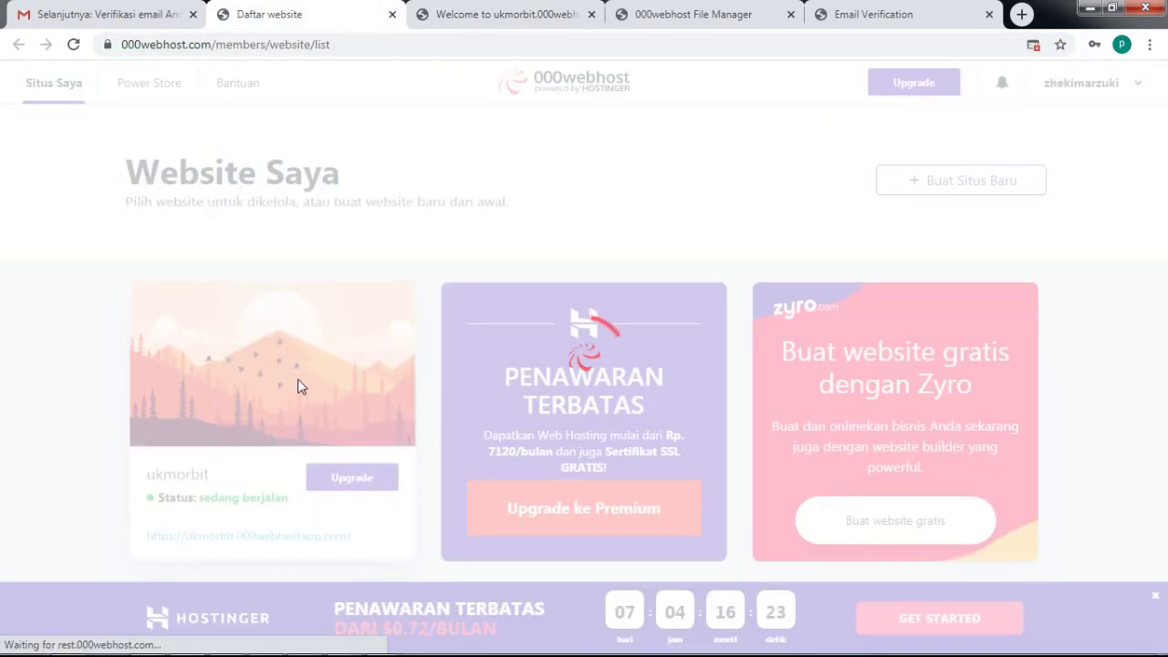
pyautogui.click(990, 14)
pyautogui.click(765, 16)
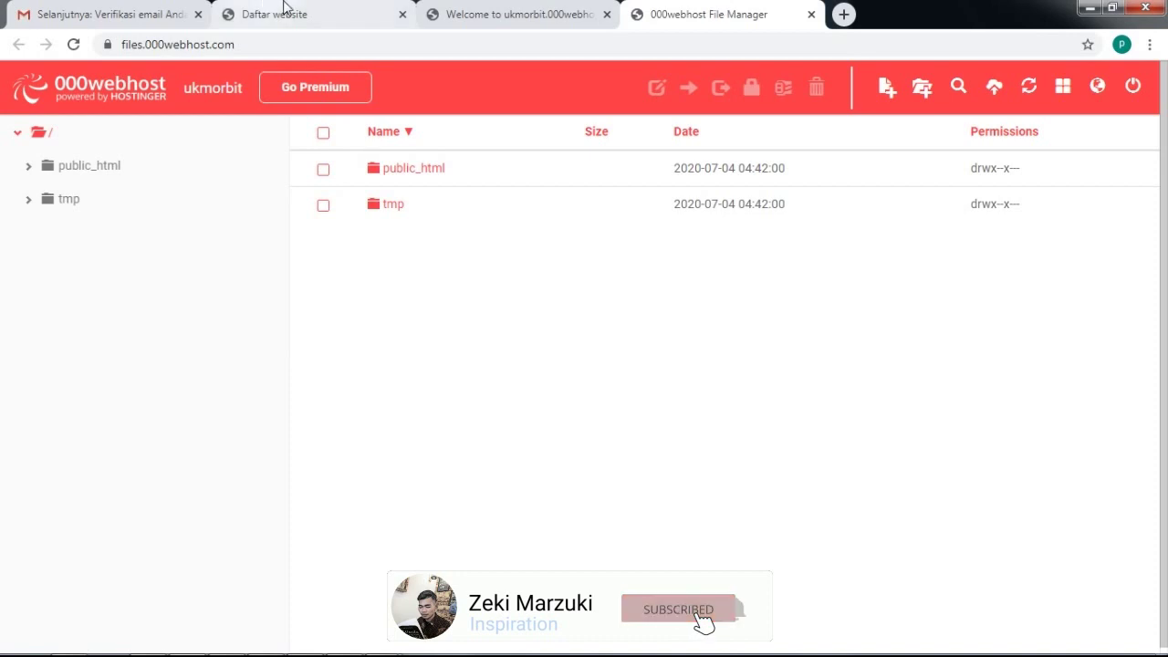
# Open public_html in File Manager, containing only .htaccess, and bring up the local blog folder.
pyautogui.click(314, 12)
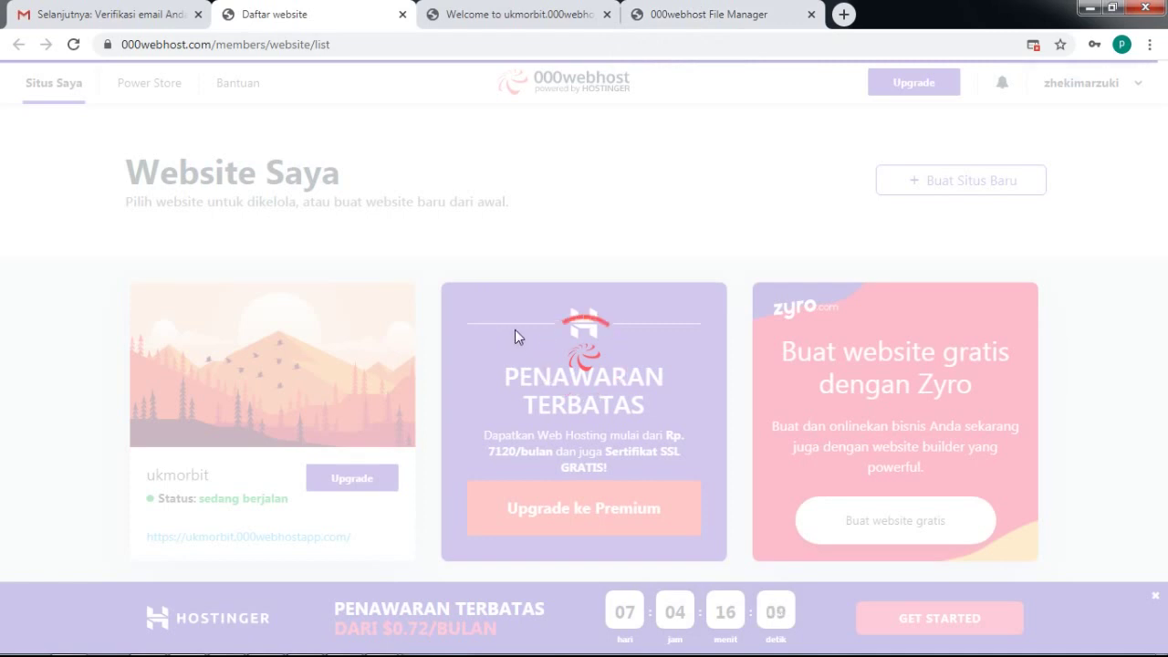
pyautogui.click(757, 11)
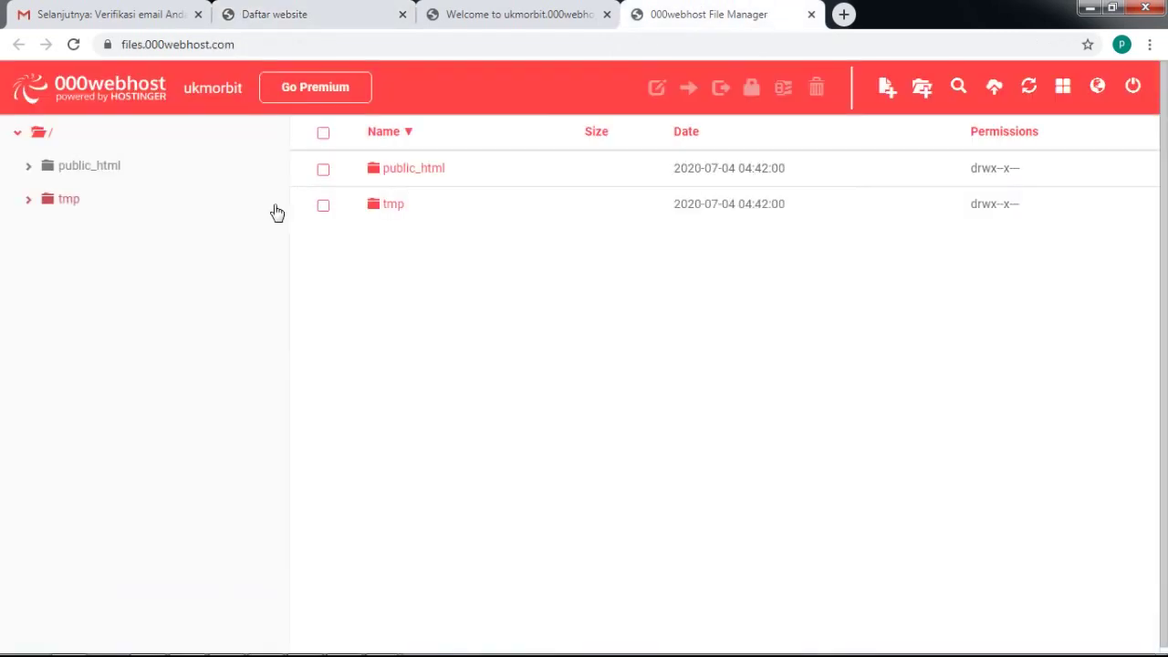
pyautogui.click(464, 178)
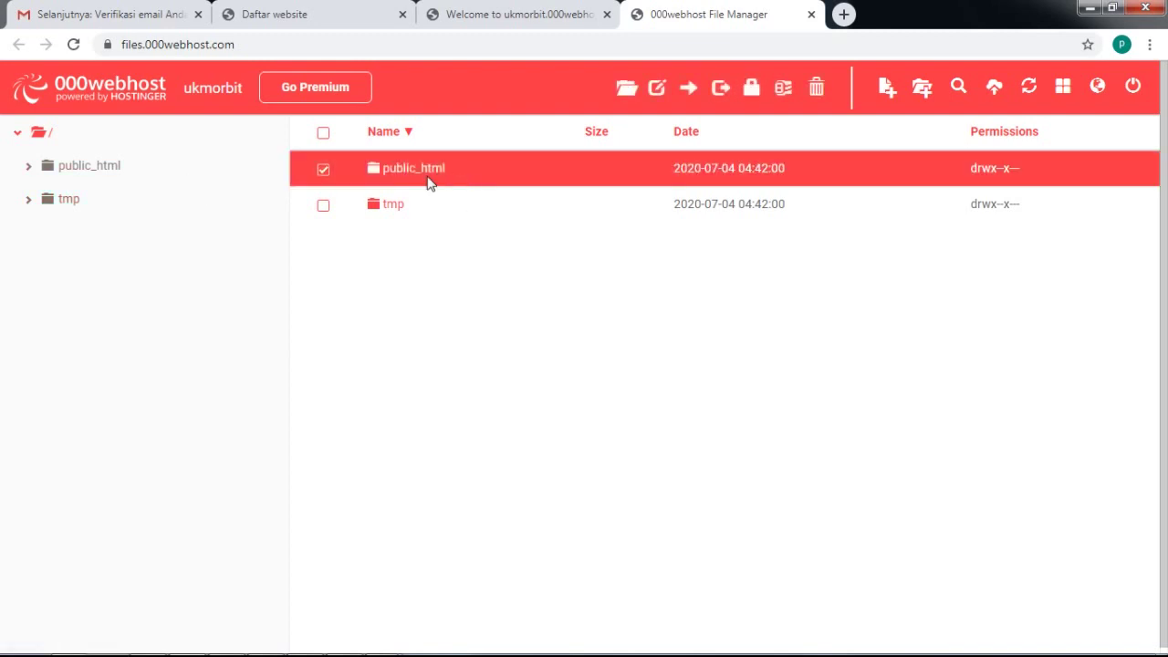
pyautogui.doubleClick(429, 183)
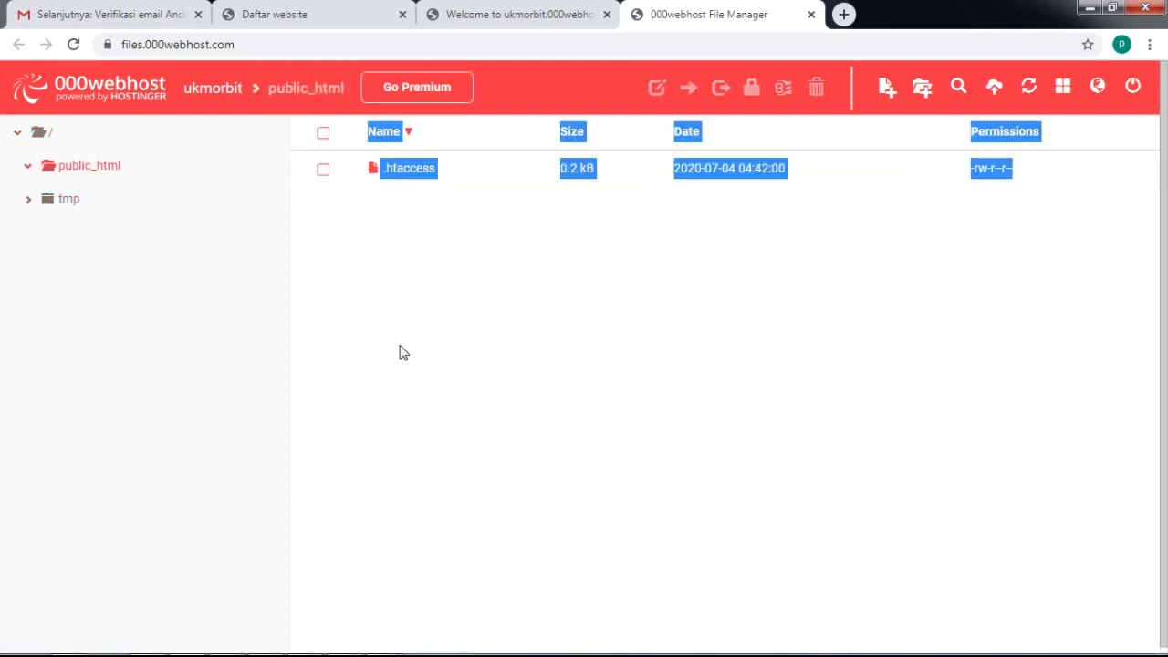
pyautogui.click(481, 148)
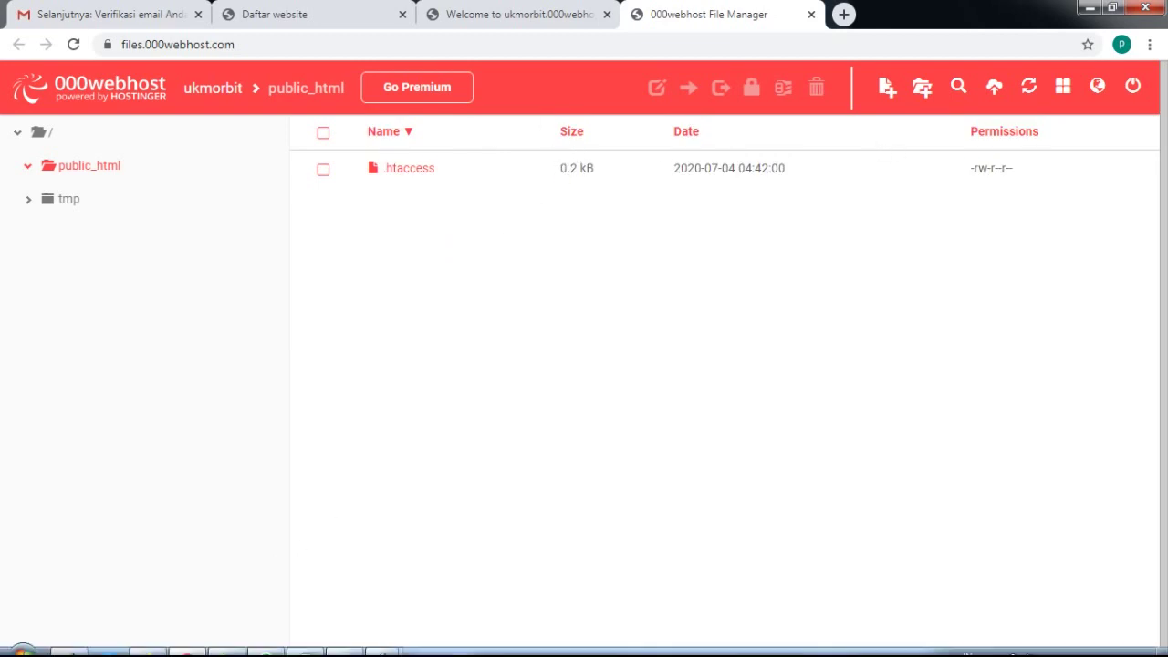
pyautogui.click(71, 644)
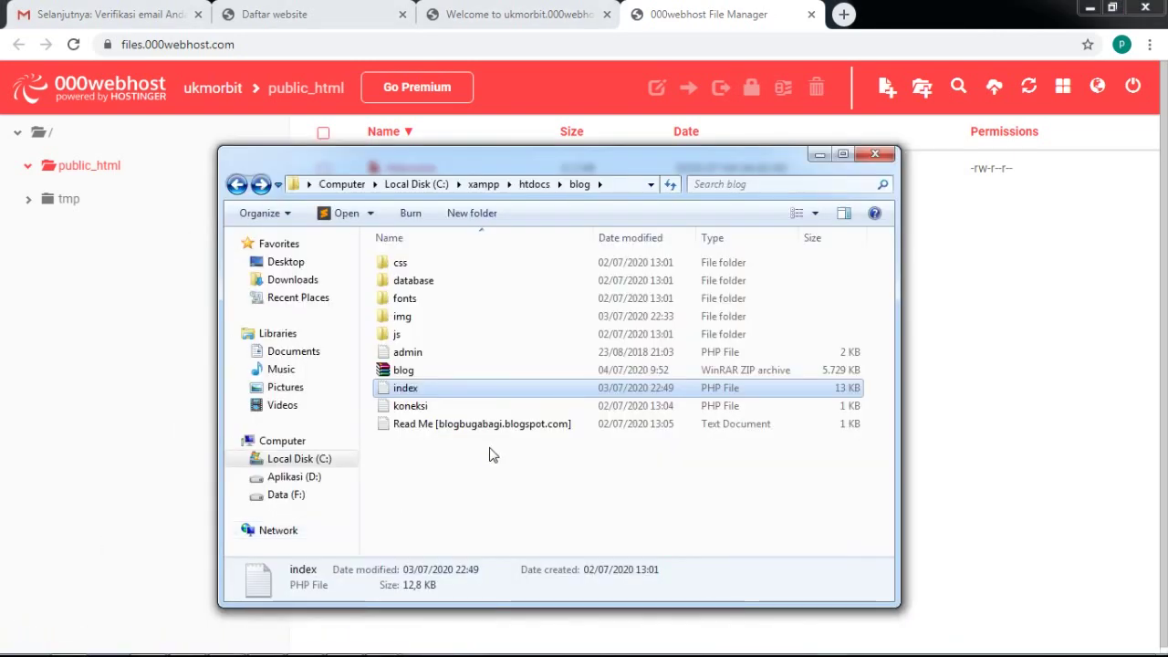
# Select the 5,729 KB blog ZIP archive in C:\xampp\htdocs\blog, then bring the browser forward.
pyautogui.click(453, 376)
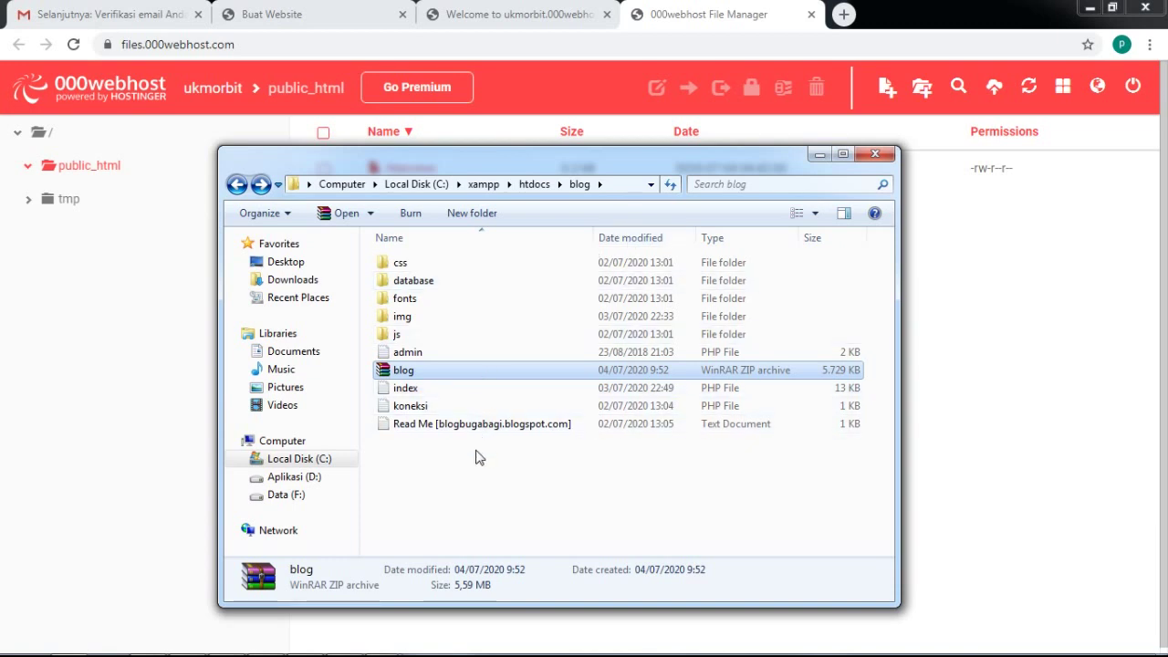
pyautogui.moveTo(694, 157); pyautogui.dragTo(672, 286)
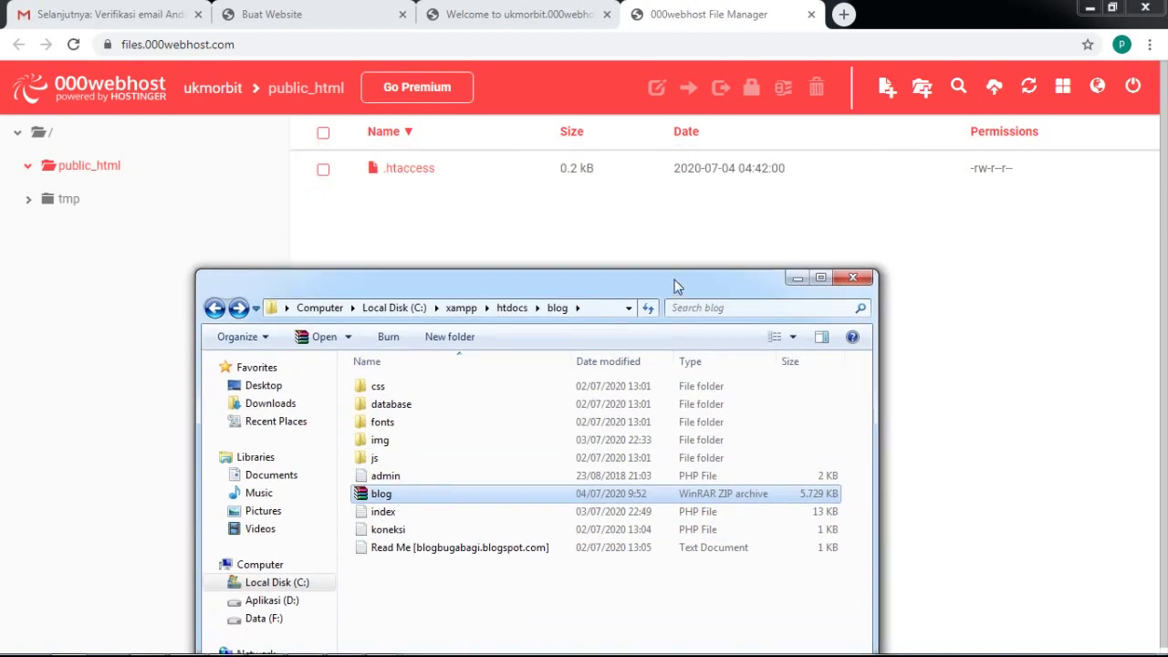
pyautogui.click(853, 69)
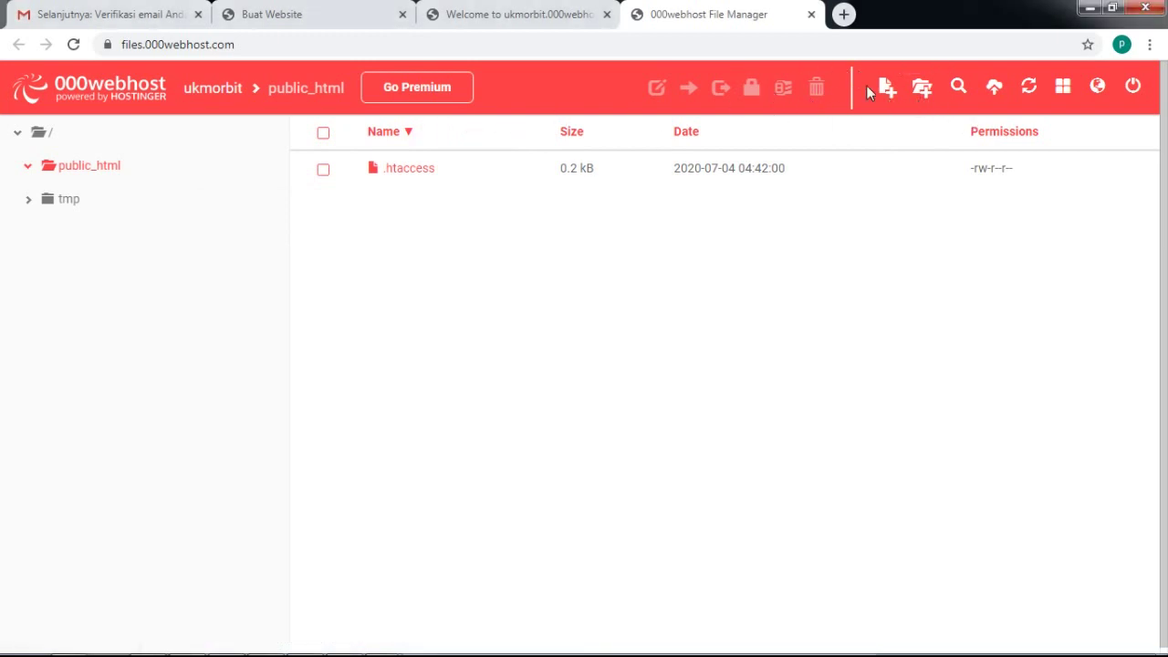
# Upload blog.zip (5.6 MB) from C:\xampp\htdocs\blog into public_html.
pyautogui.click(994, 88)
pyautogui.click(613, 205)
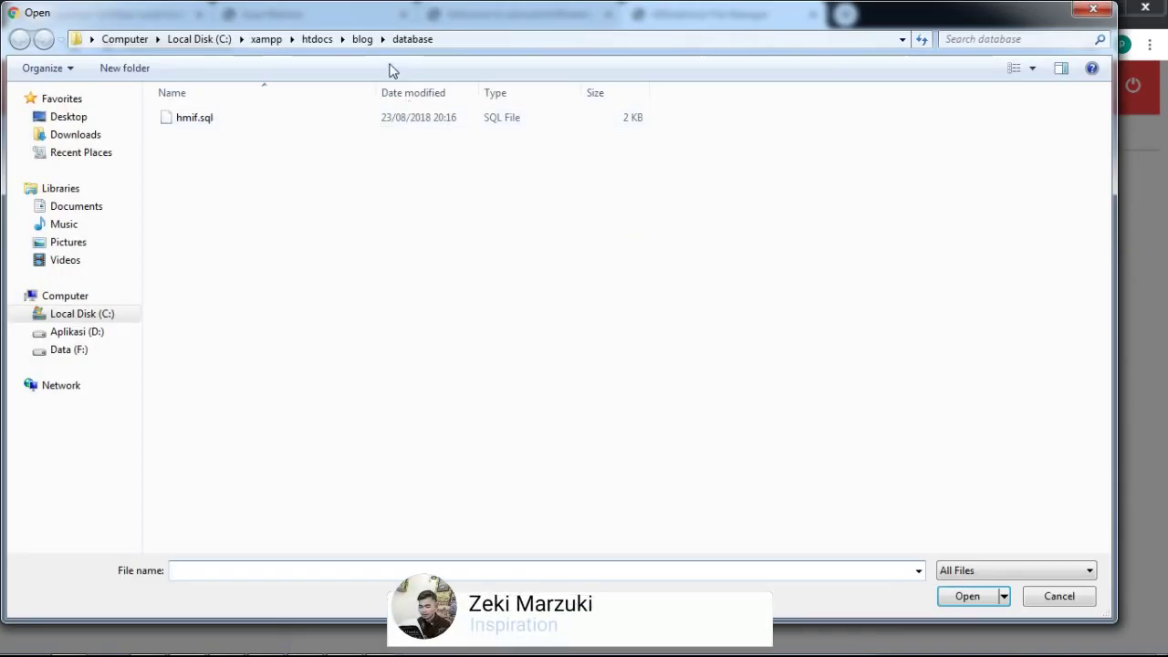
pyautogui.click(365, 40)
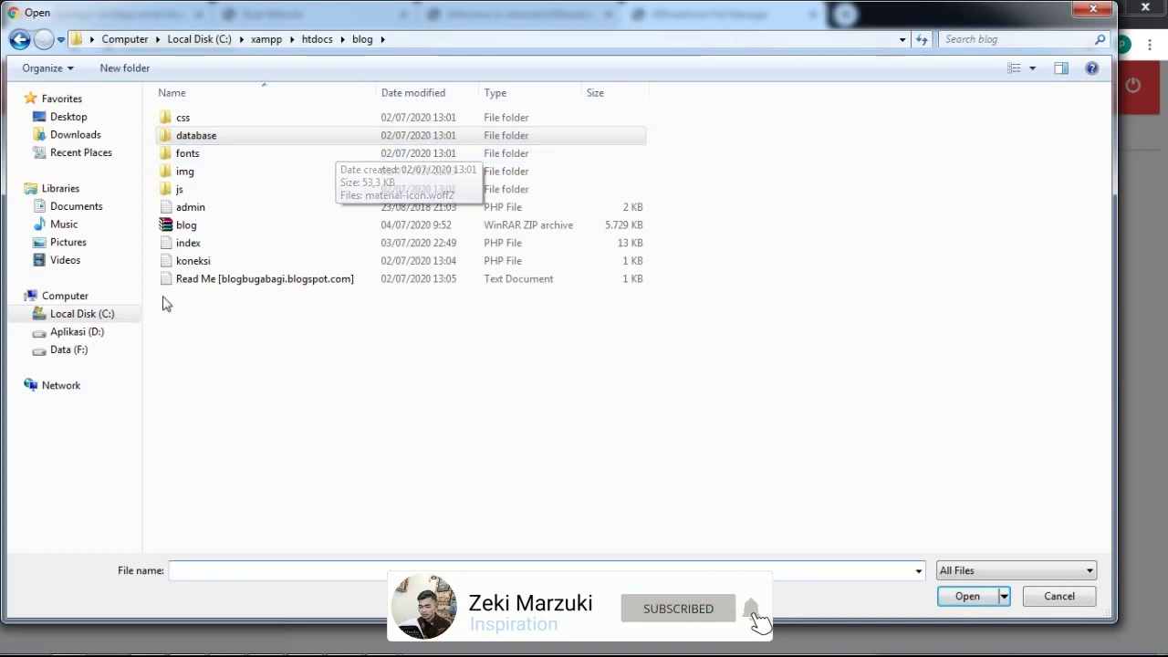
pyautogui.click(187, 225)
pyautogui.click(970, 597)
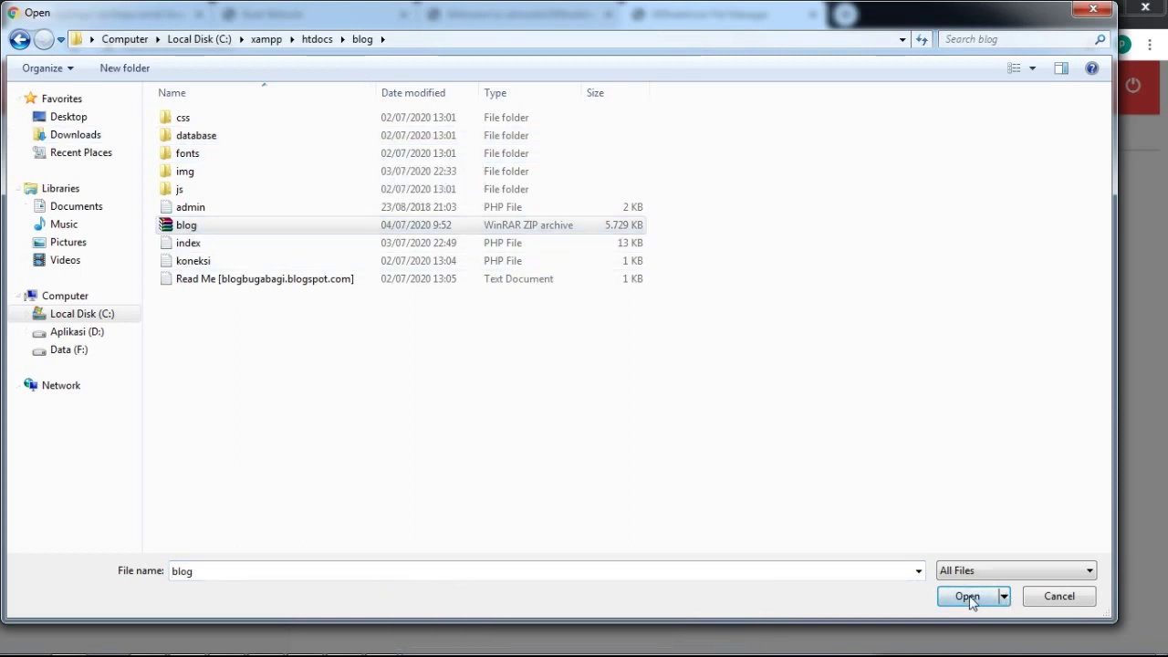
pyautogui.click(807, 365)
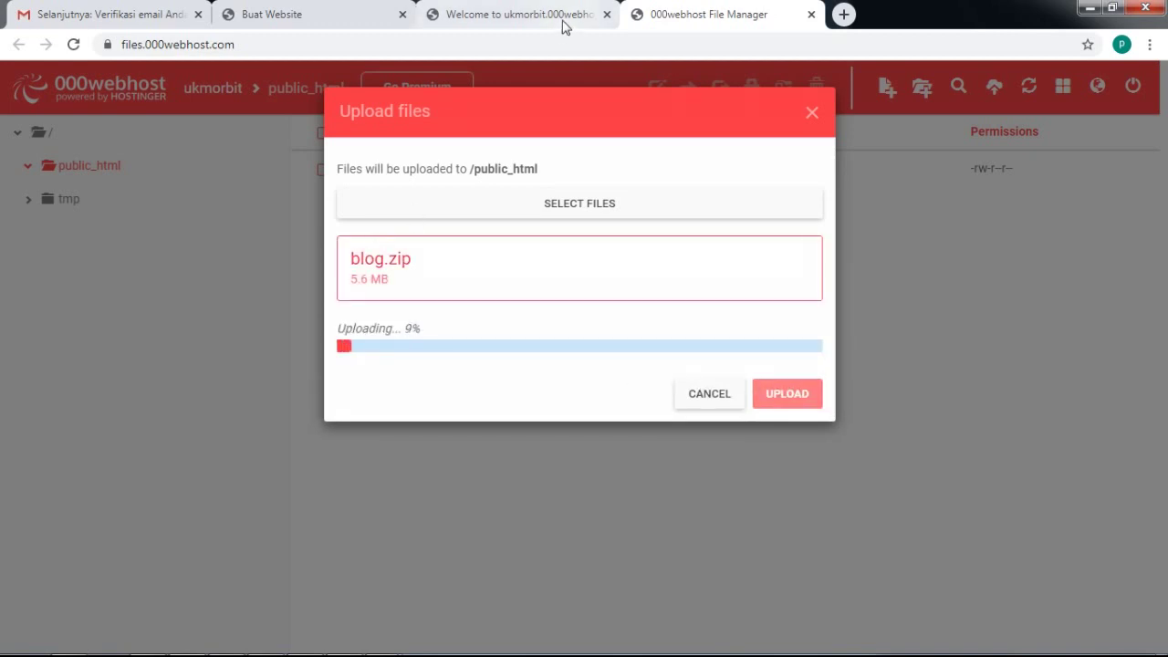
pyautogui.click(368, 11)
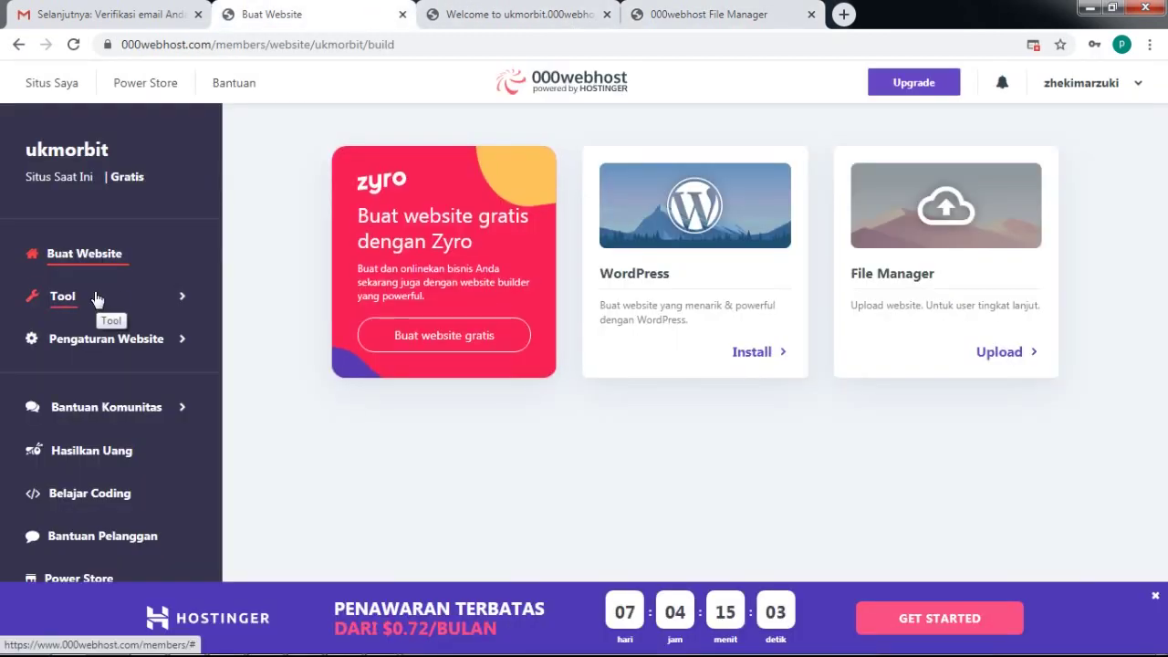
# Open Database Manager from the Tool section of the ukmorbit dashboard.
pyautogui.click(98, 300)
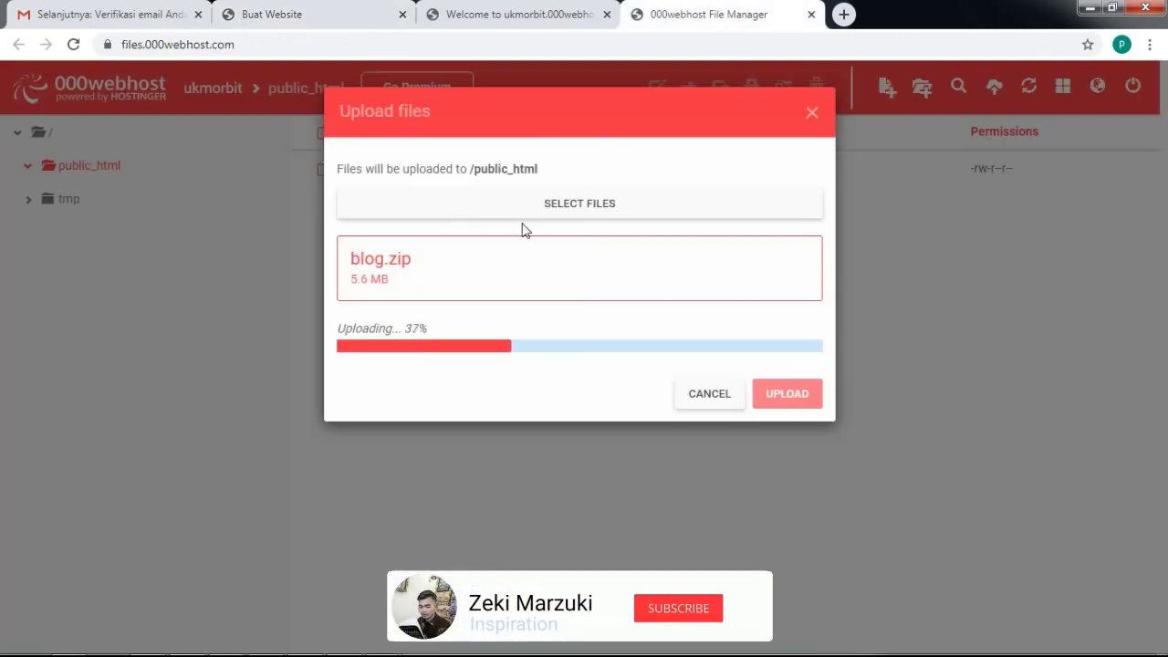
pyautogui.click(302, 11)
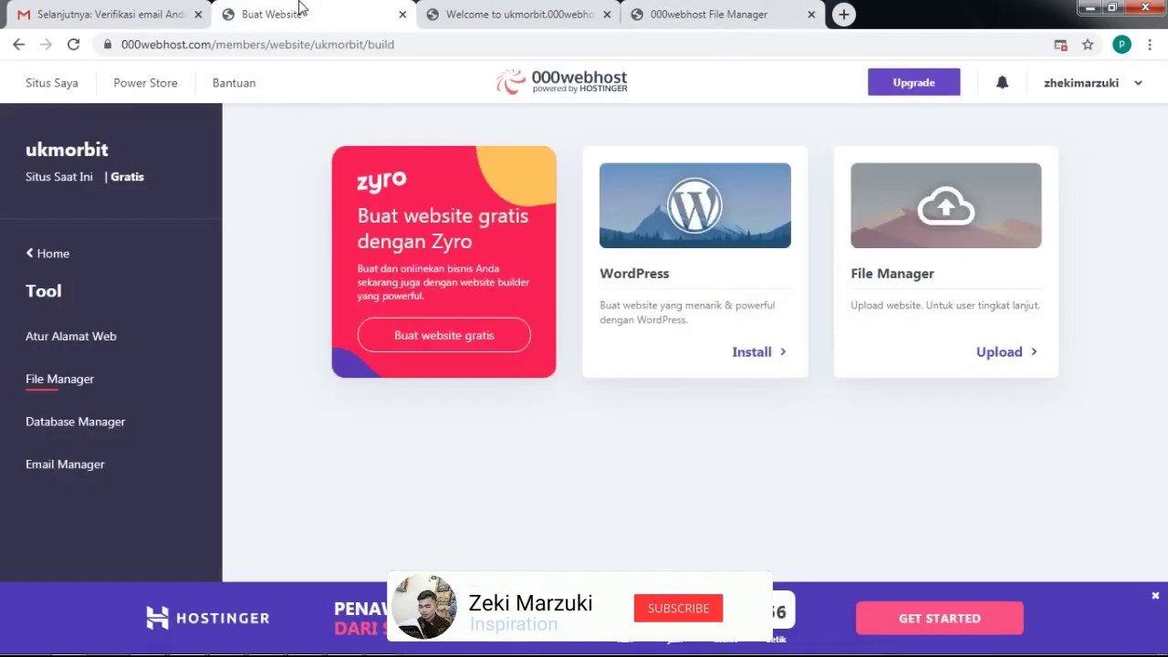
pyautogui.click(82, 425)
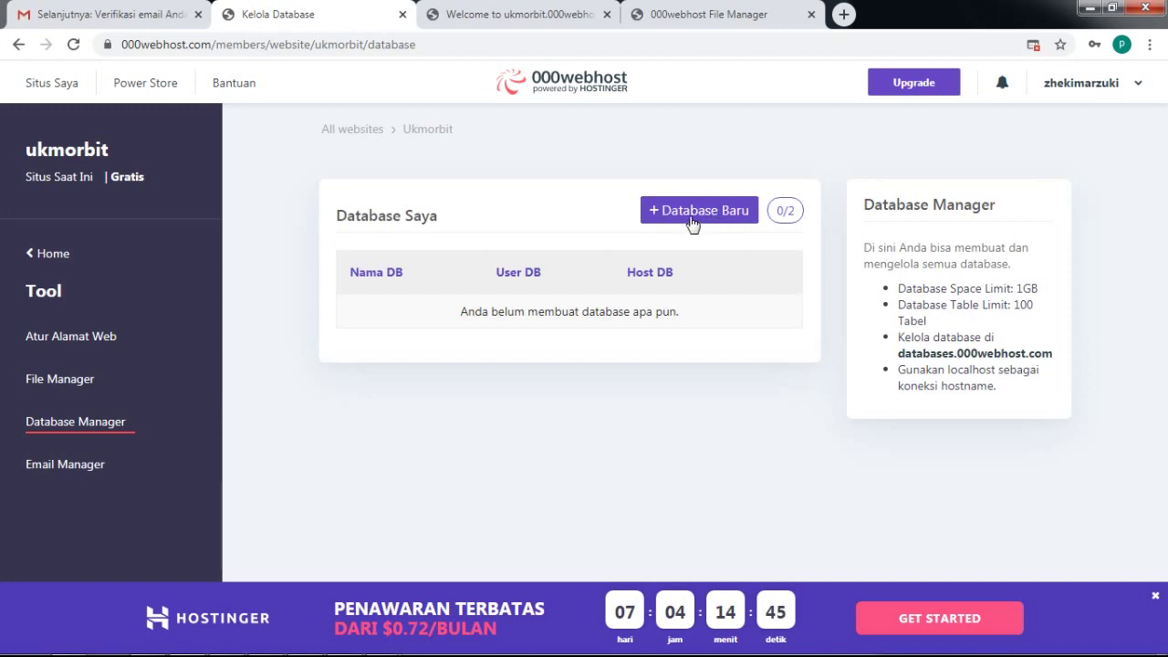
# Start a new database named db_blog and enter a database username.
pyautogui.click(692, 219)
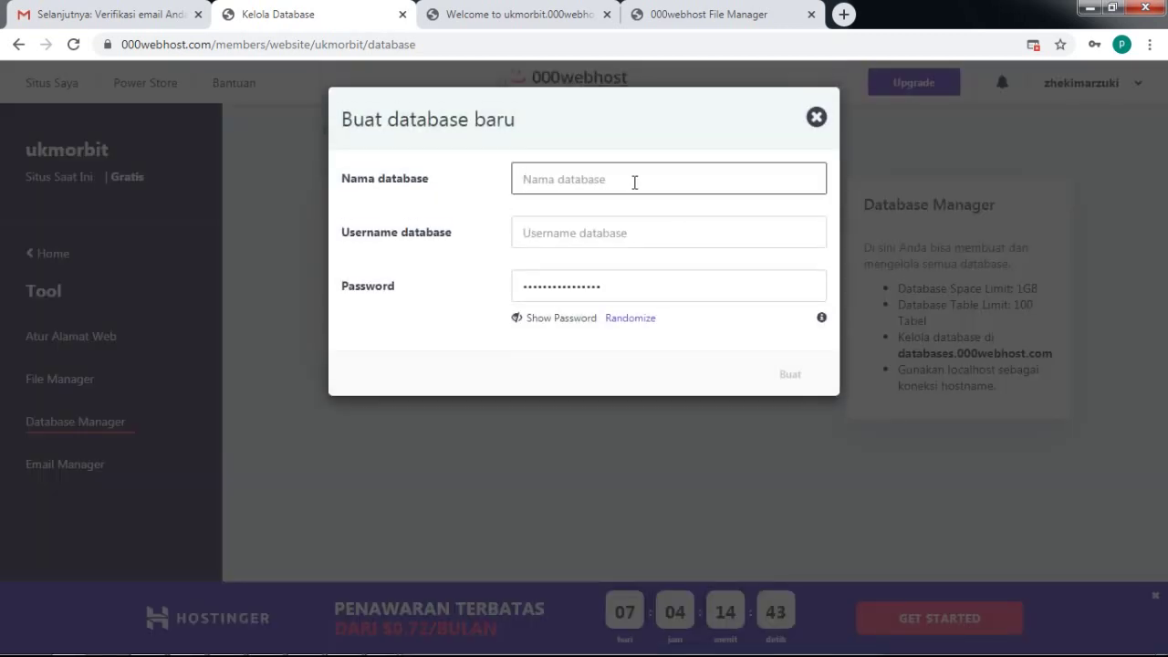
pyautogui.write('db')
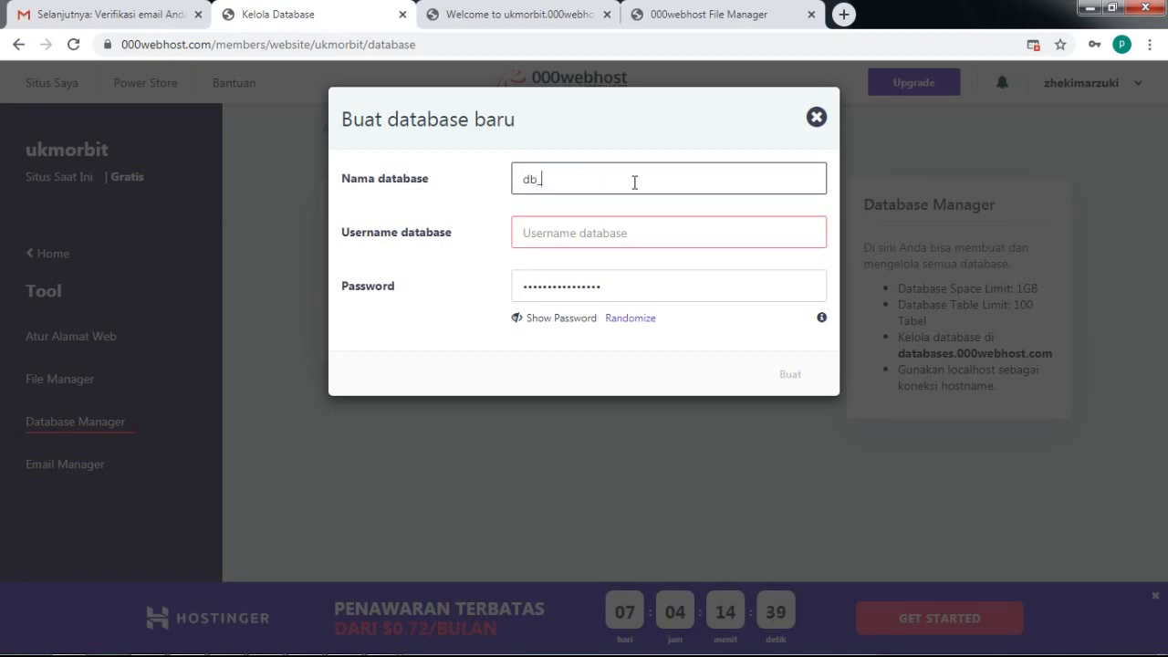
pyautogui.write('_blo')
pyautogui.press('BackSpace')
pyautogui.click(591, 238)
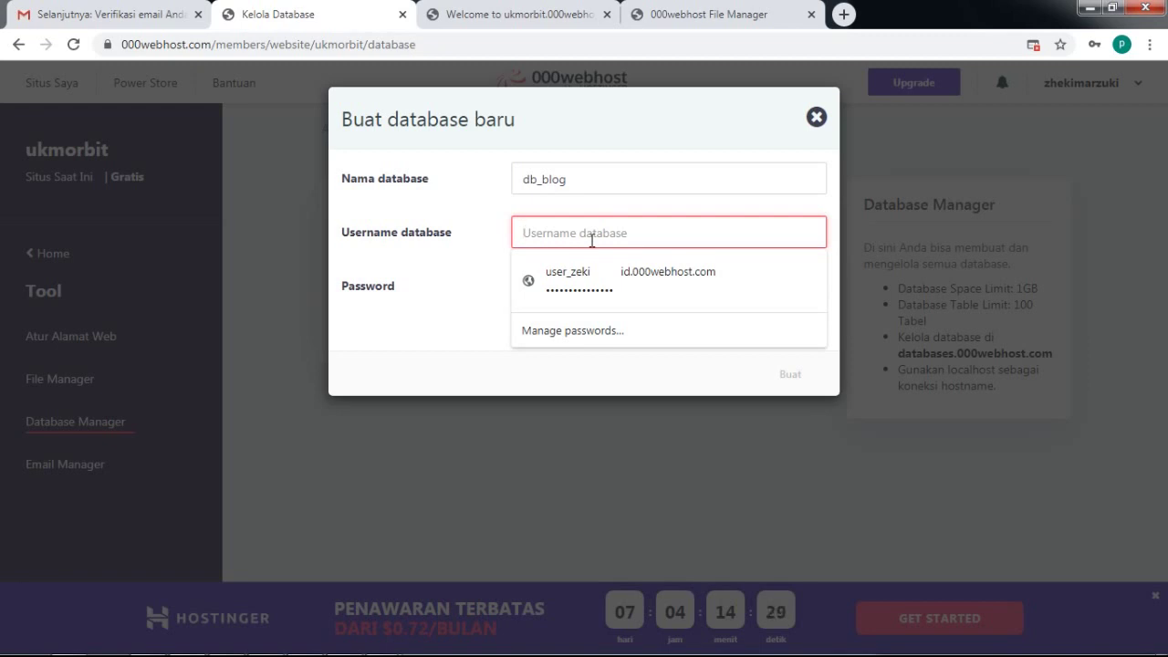
pyautogui.write('user')
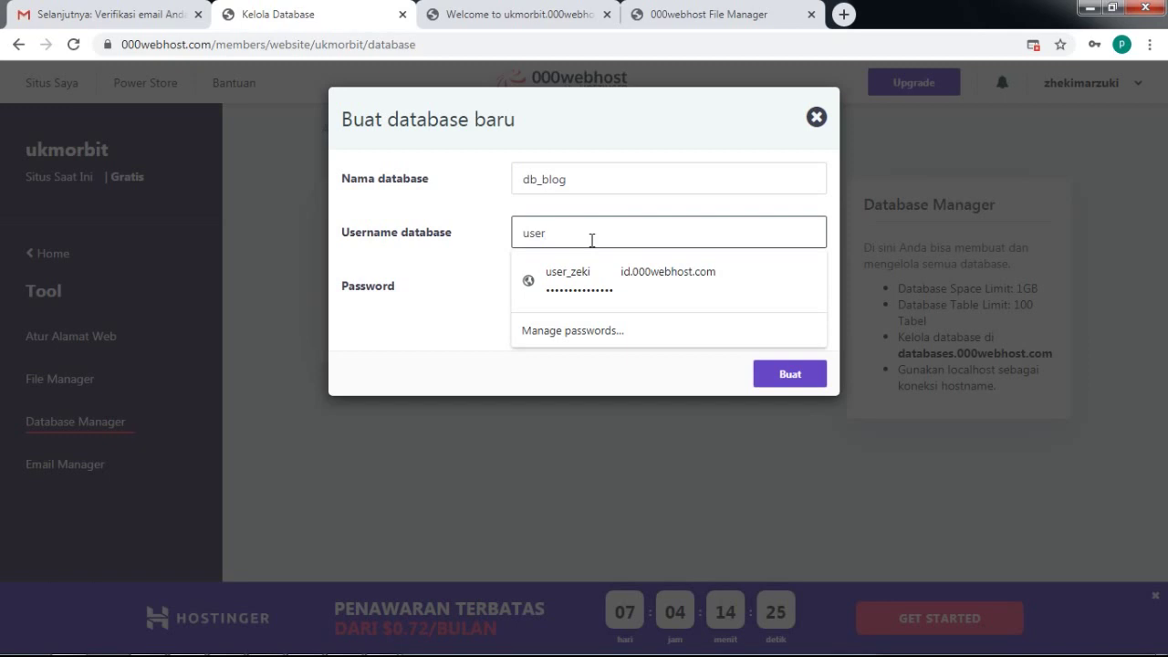
pyautogui.write('_zeki')
pyautogui.press('Tab')
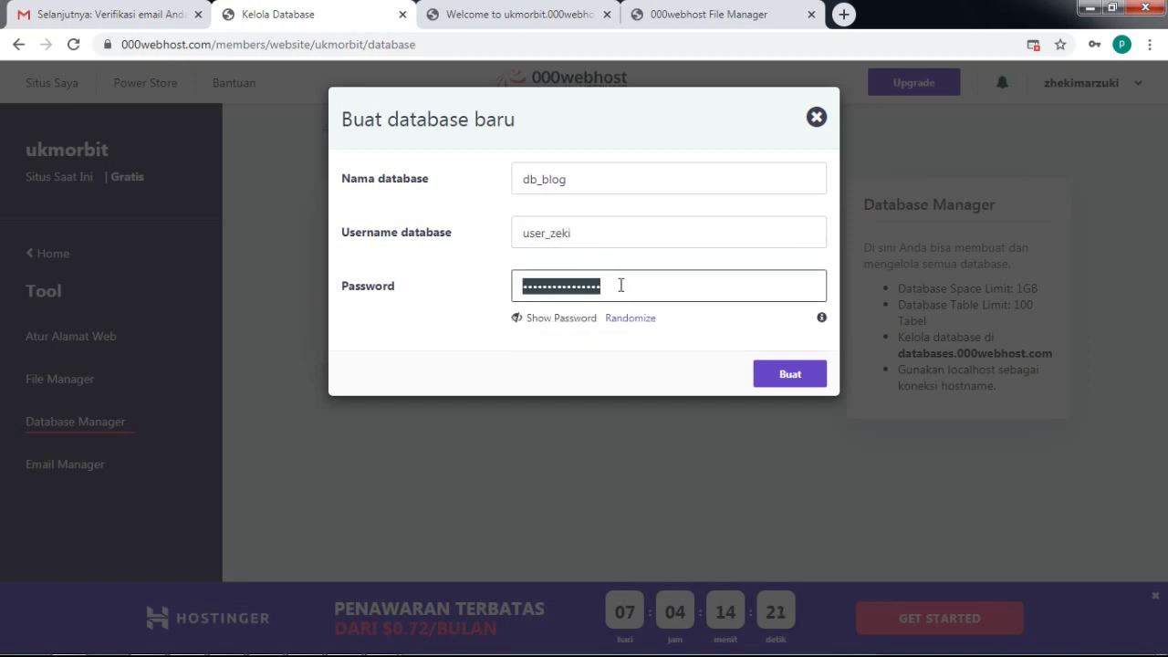
# Reveal the generated database password and select it for replacement.
pyautogui.click(542, 322)
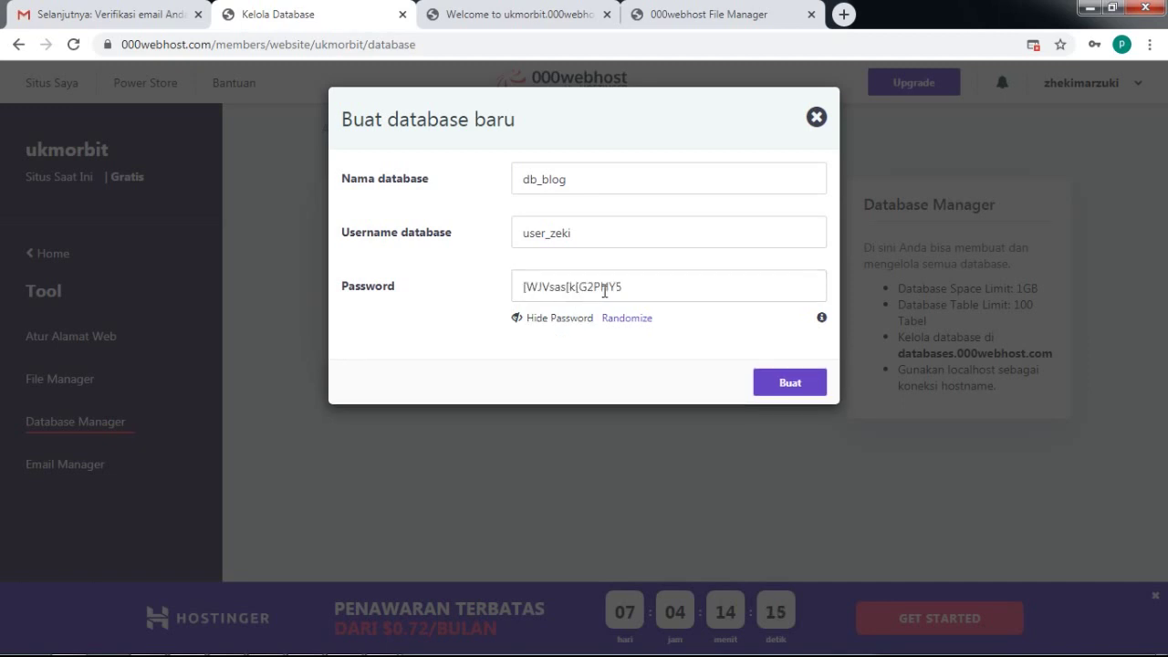
pyautogui.moveTo(627, 285); pyautogui.dragTo(520, 285)
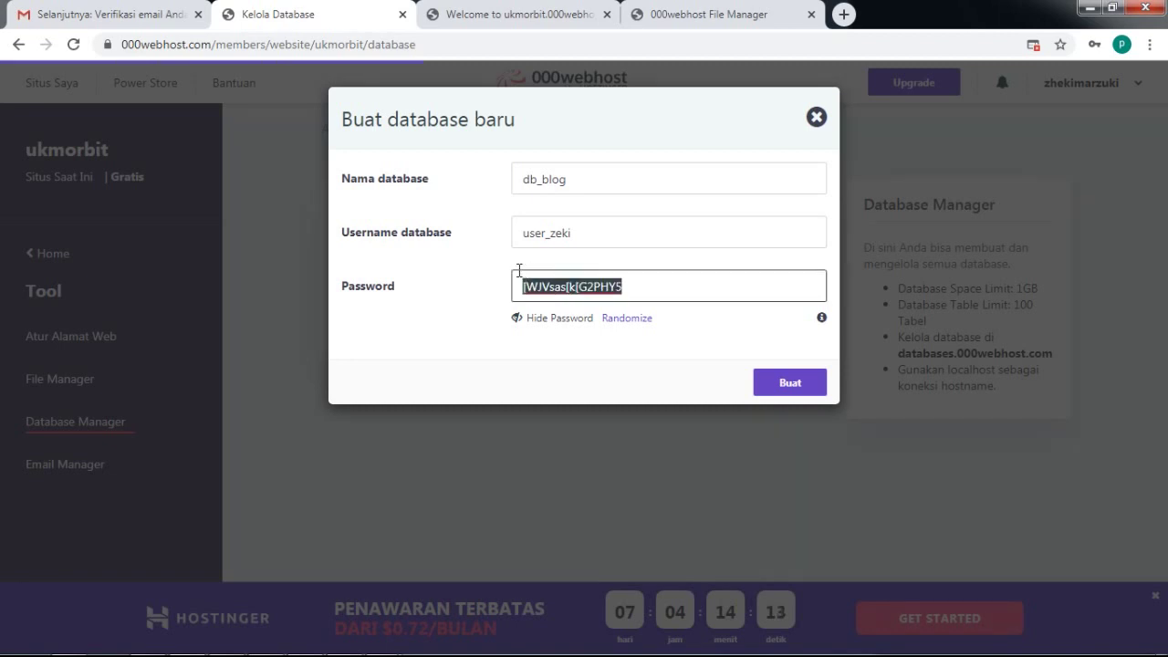
pyautogui.click(557, 318)
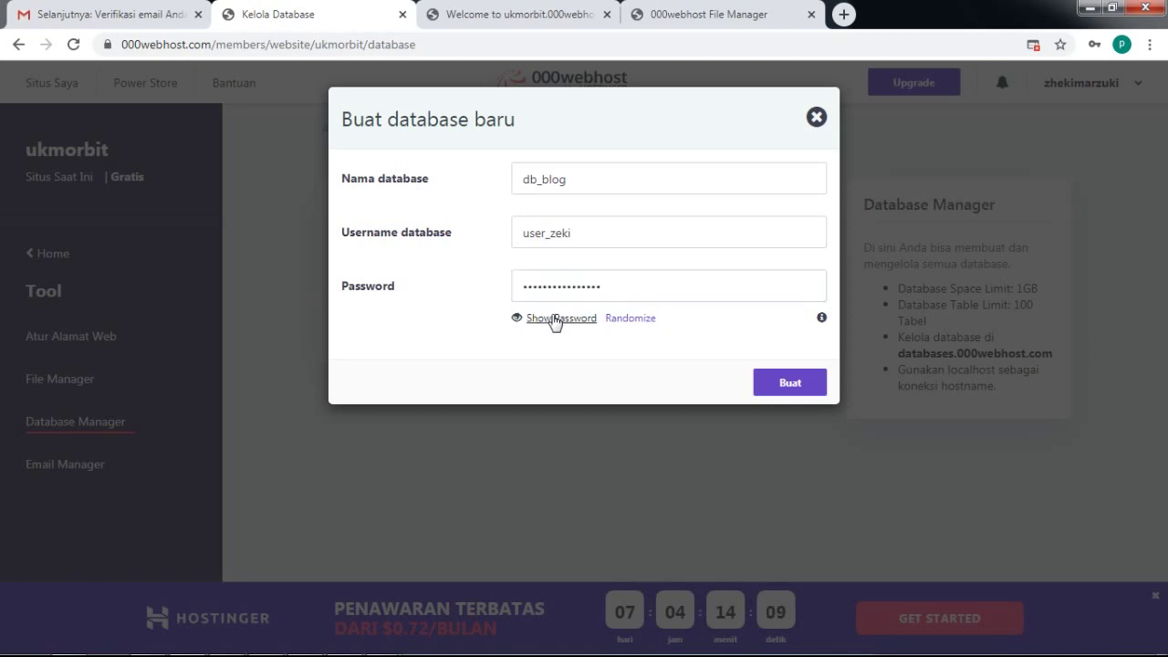
pyautogui.moveTo(617, 290); pyautogui.dragTo(514, 288)
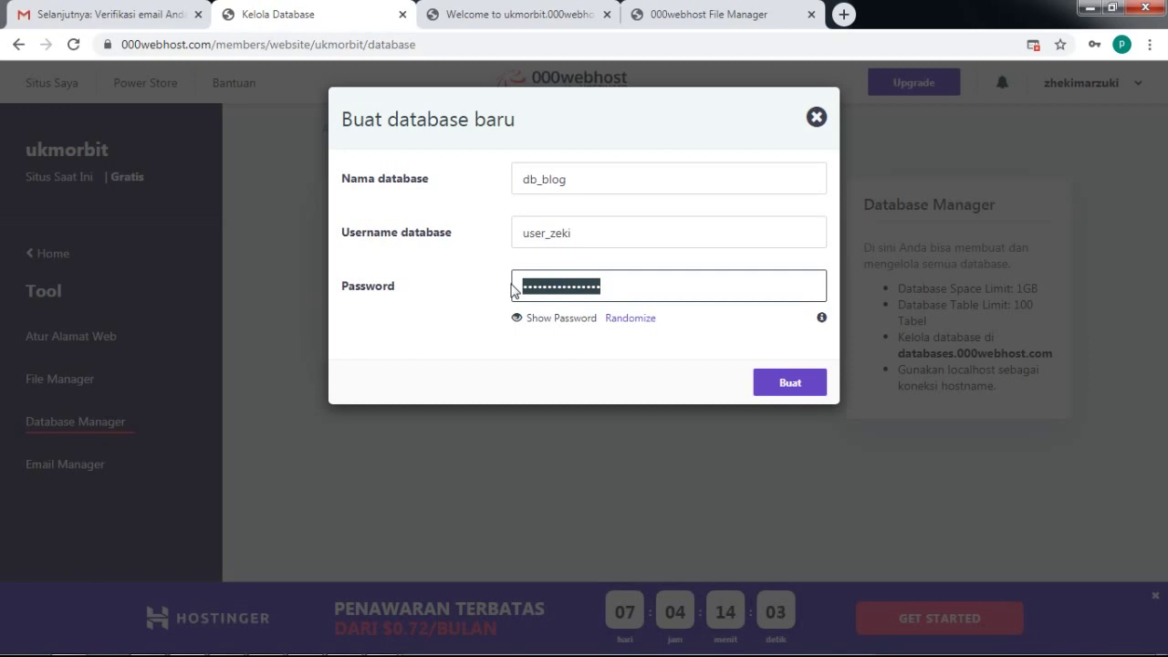
pyautogui.click(559, 318)
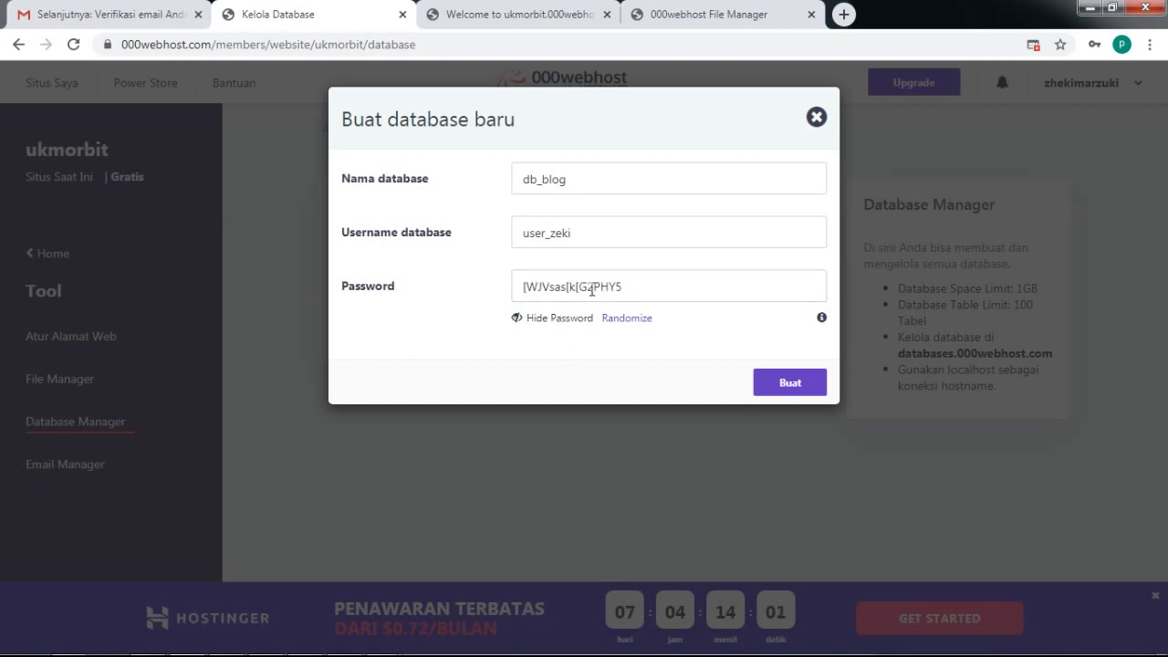
pyautogui.moveTo(633, 287); pyautogui.dragTo(491, 289)
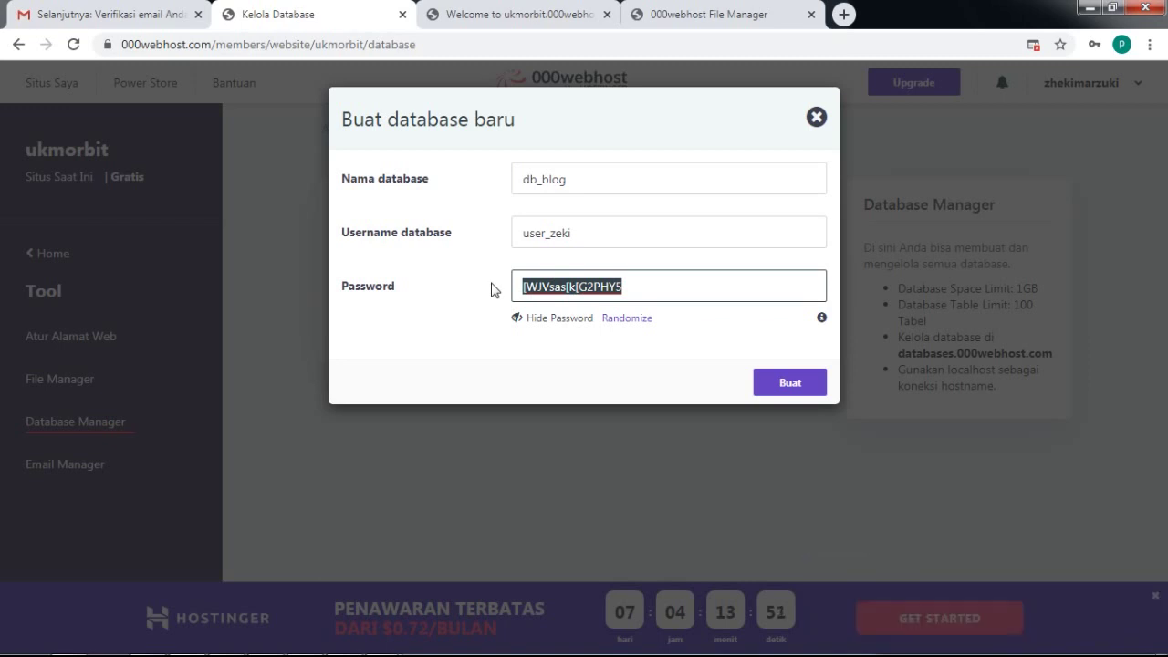
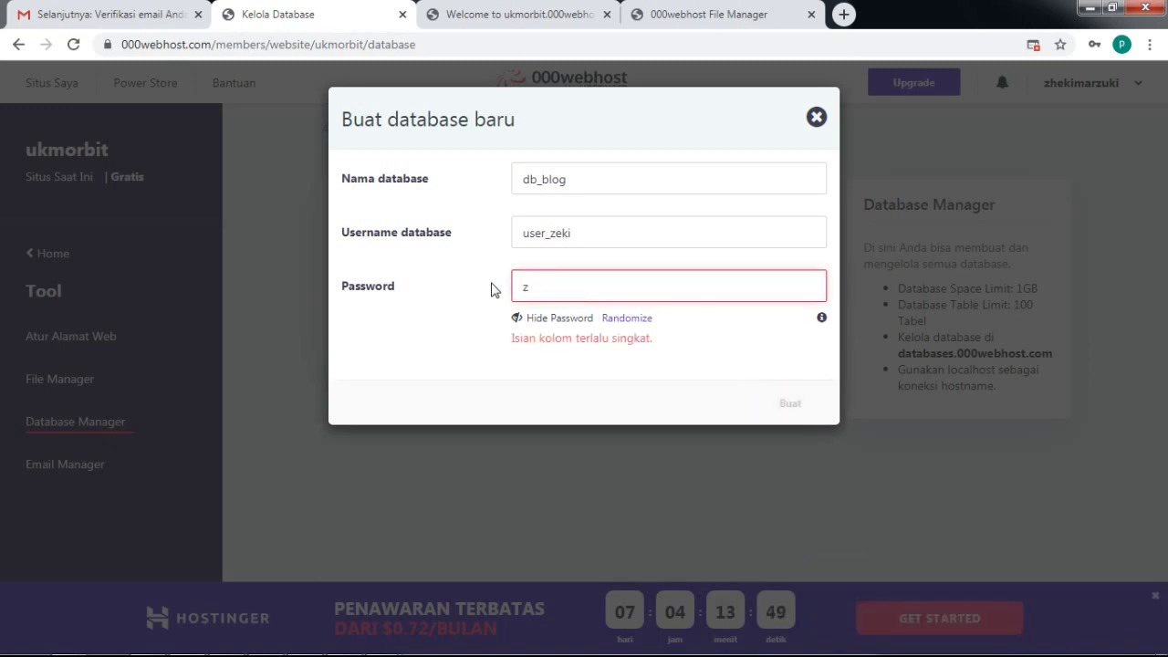
# Replace the database password with your own custom password.
pyautogui.press('BackSpace')
pyautogui.press('BackSpace')
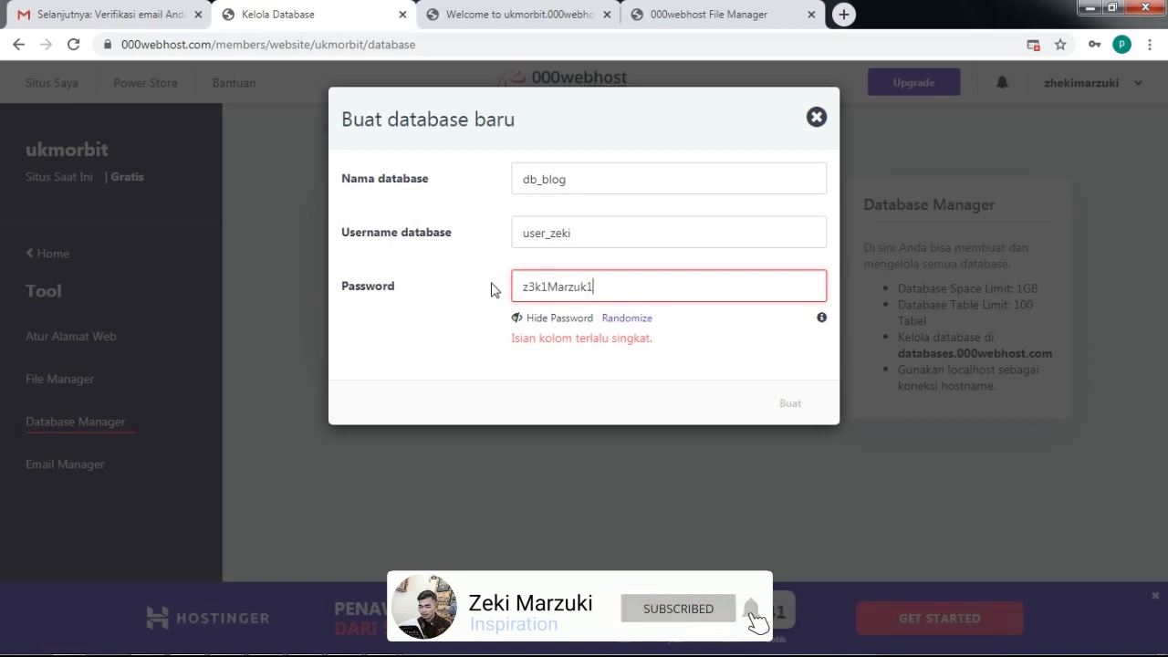
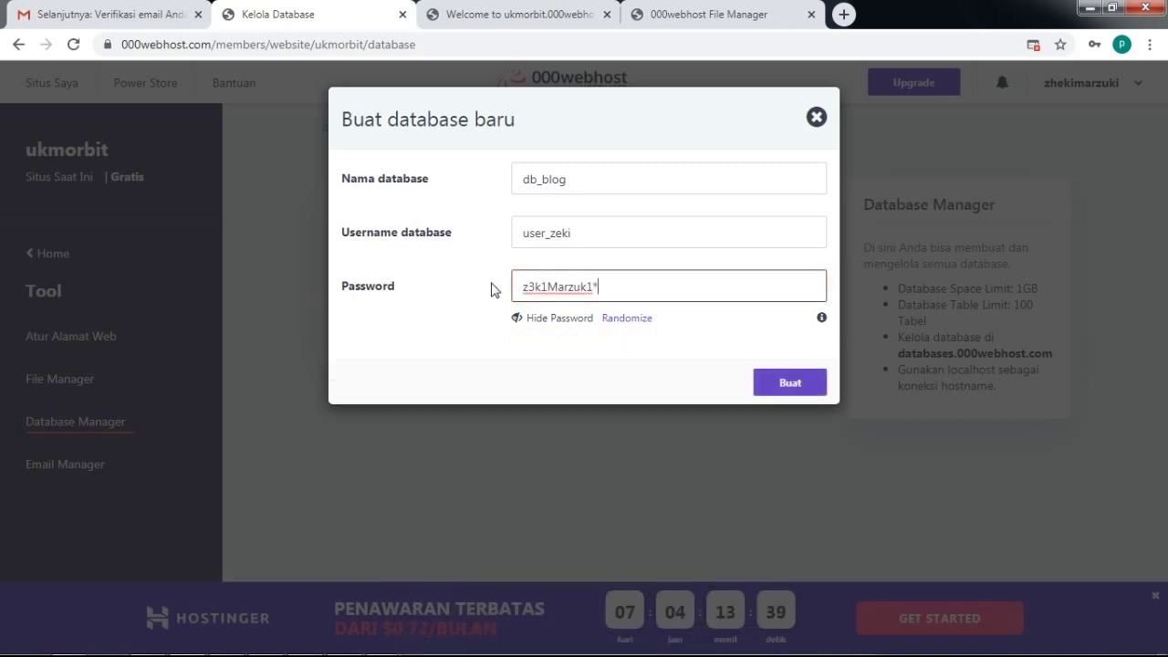
pyautogui.moveTo(641, 291); pyautogui.dragTo(519, 287)
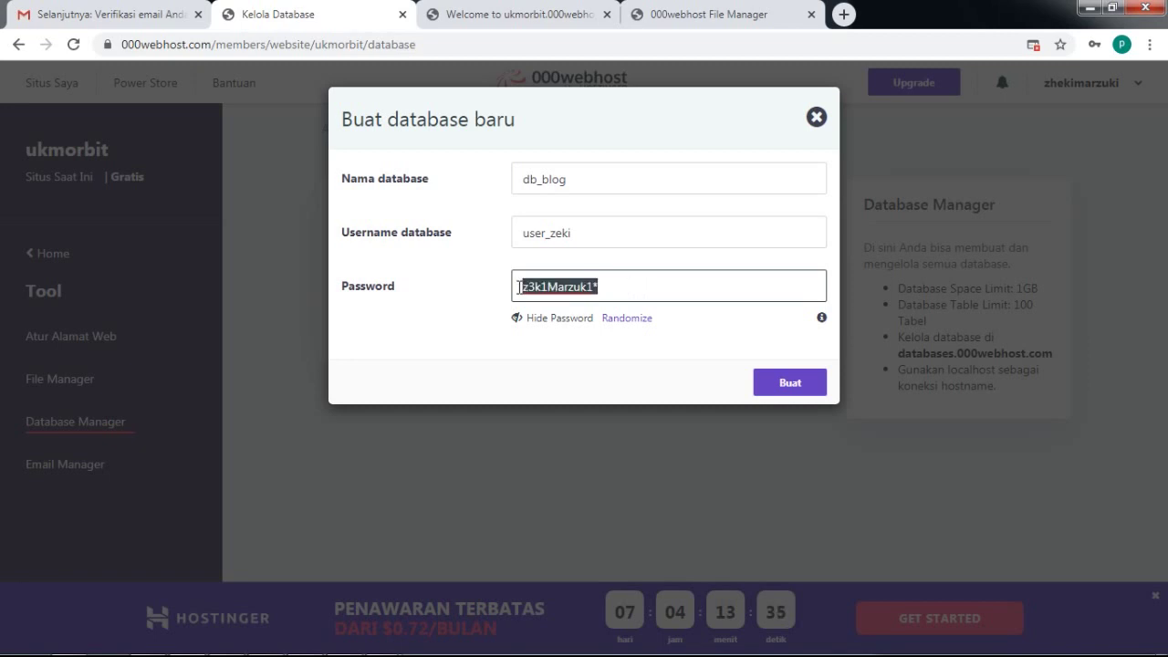
# Keep the password in Notepad and move it aside from the database form.
pyautogui.moveTo(383, 648)
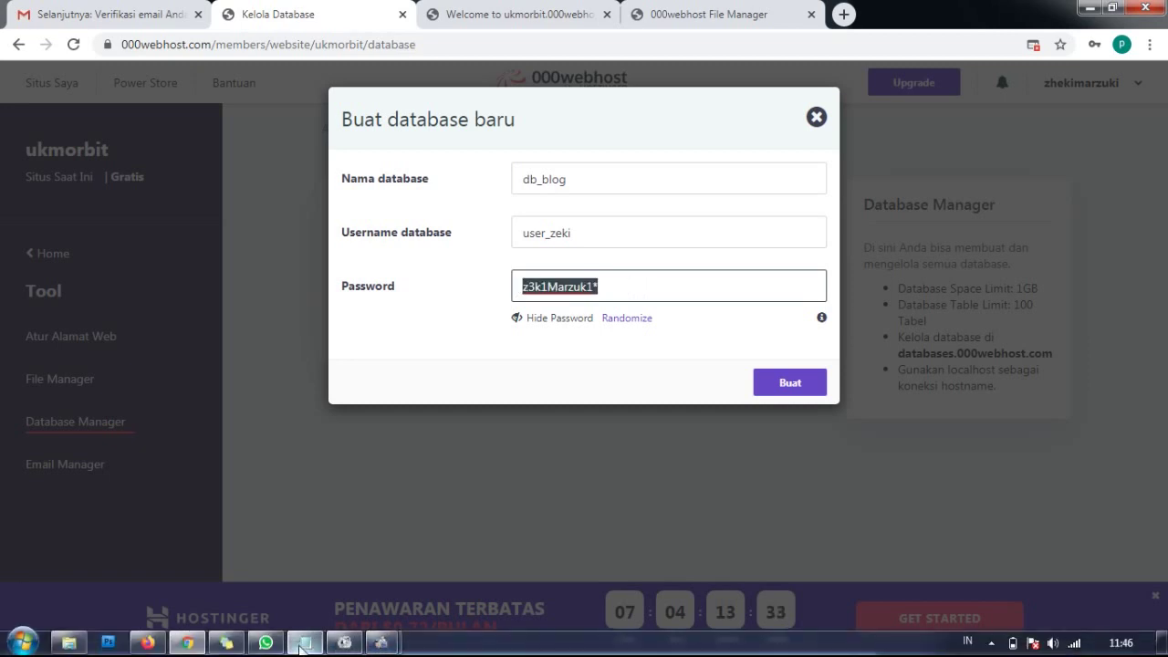
pyautogui.click(304, 644)
pyautogui.hotkey('ctrl', 'a')
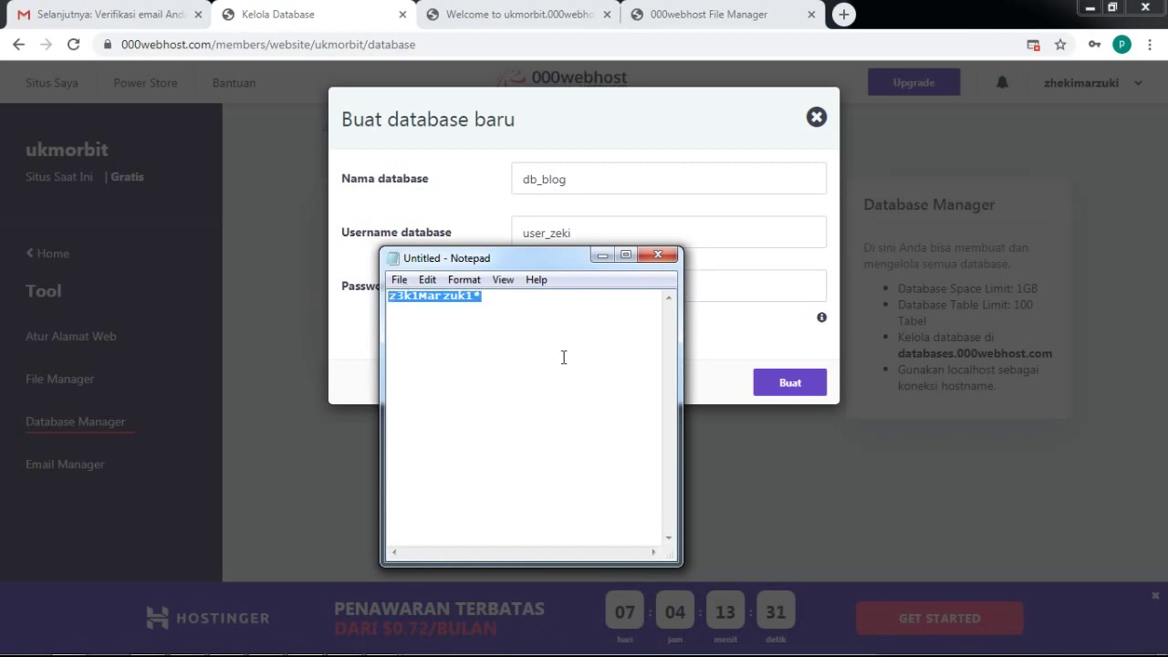
pyautogui.click(564, 357)
pyautogui.moveTo(539, 266); pyautogui.dragTo(966, 383)
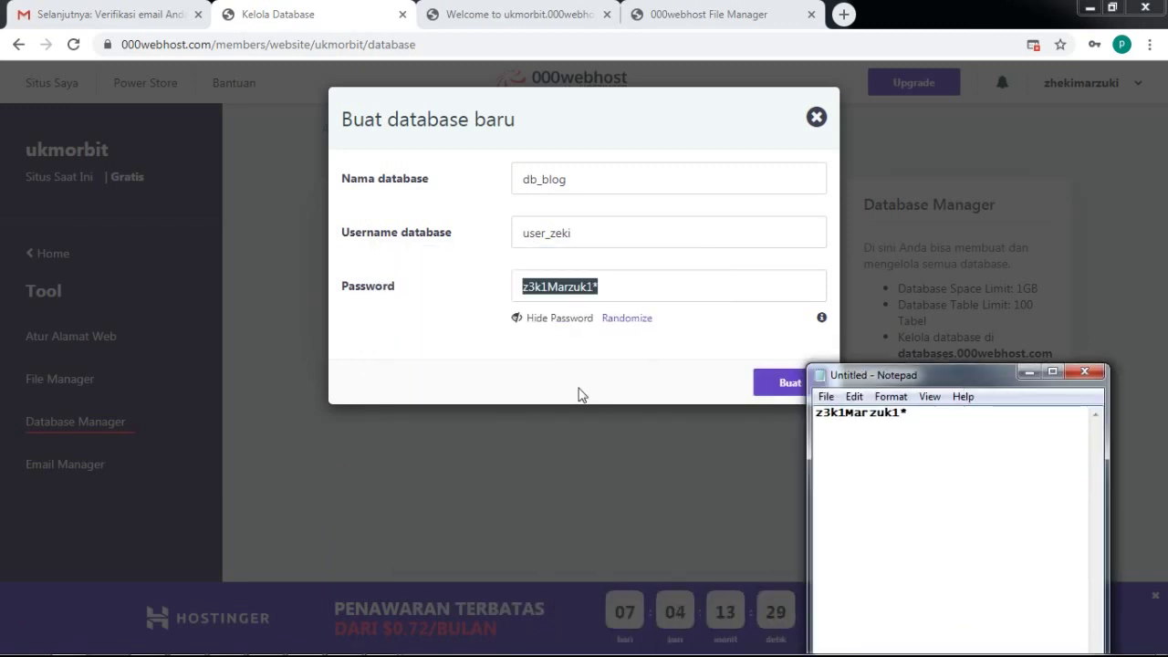
pyautogui.click(579, 394)
# Create the db_blog database, declining the browser's save-password prompt, and return to File Manager.
pyautogui.click(798, 385)
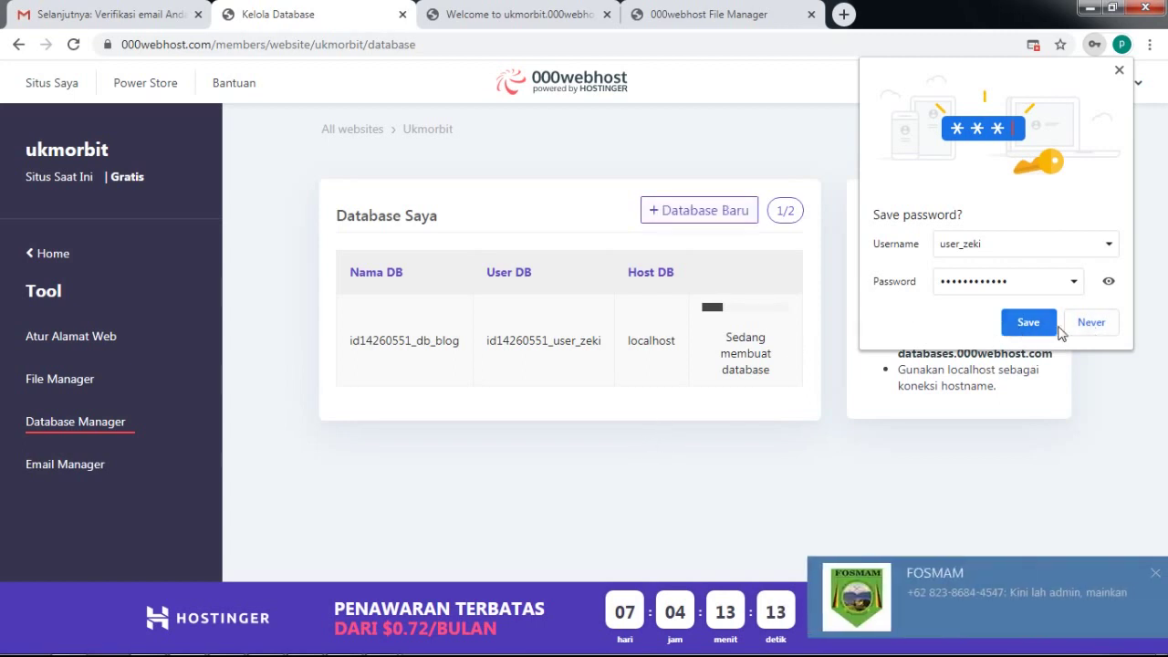
pyautogui.click(1092, 324)
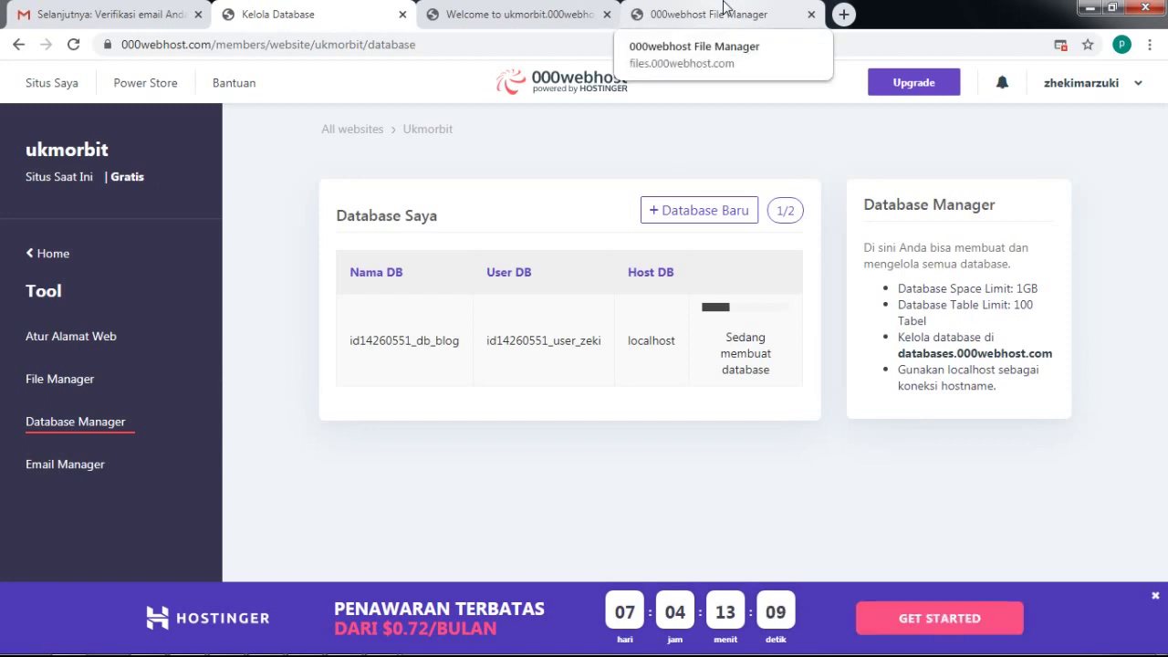
pyautogui.click(726, 9)
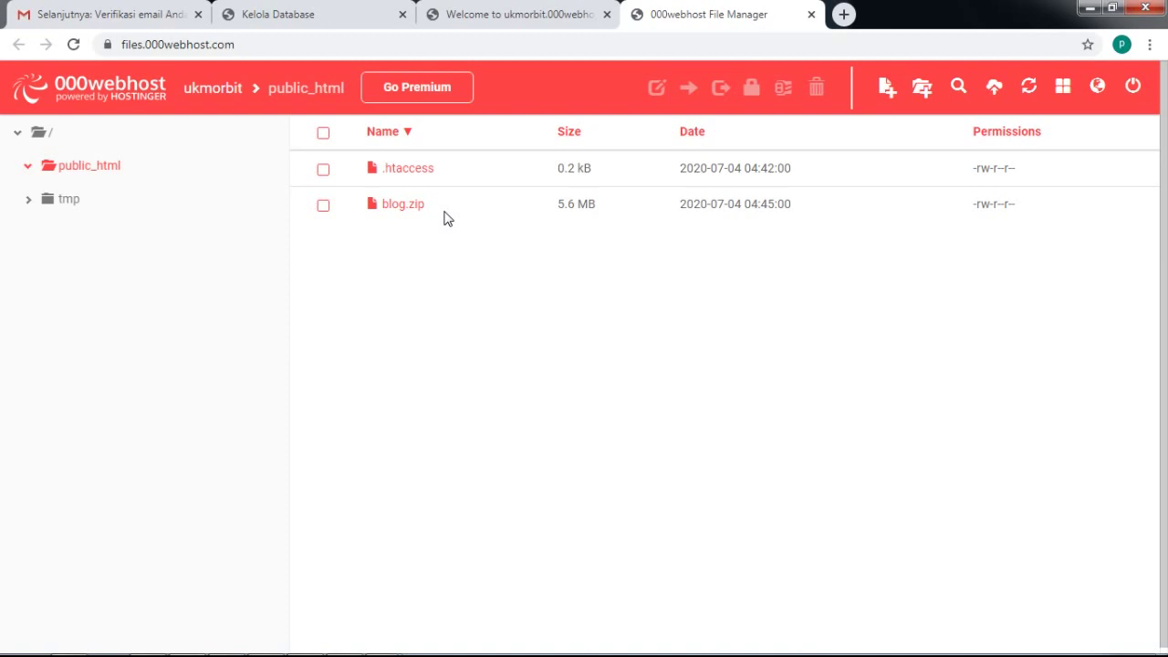
# Extract blog.zip in public_html into a new blog folder and close the completion message.
pyautogui.click(448, 217)
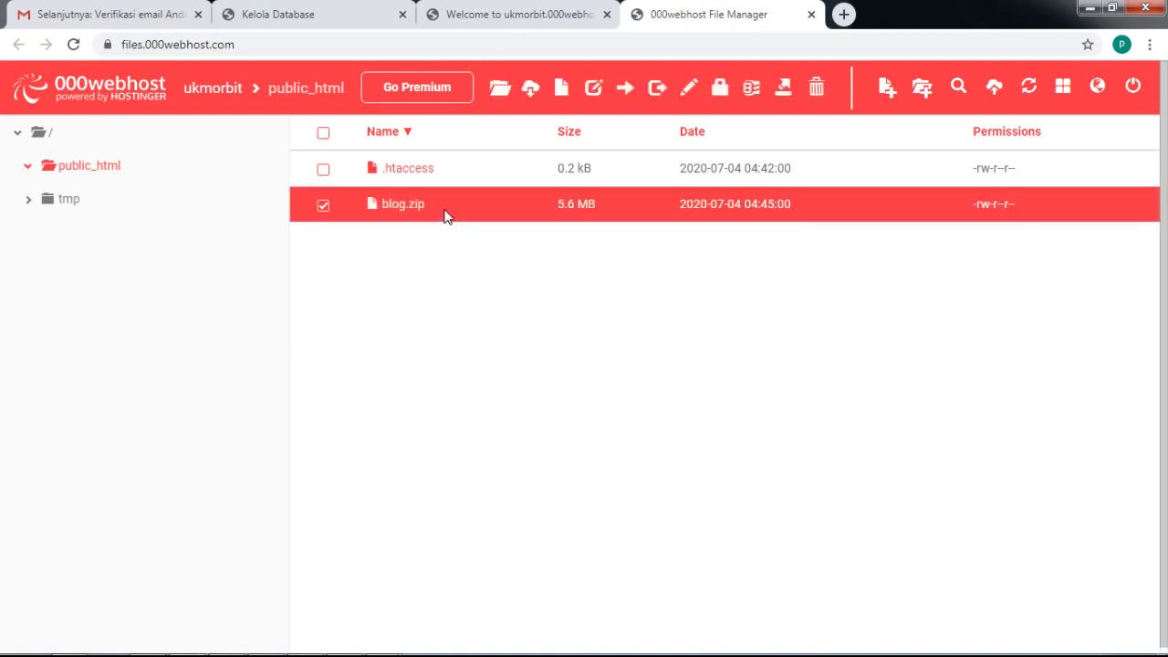
pyautogui.rightClick(448, 216)
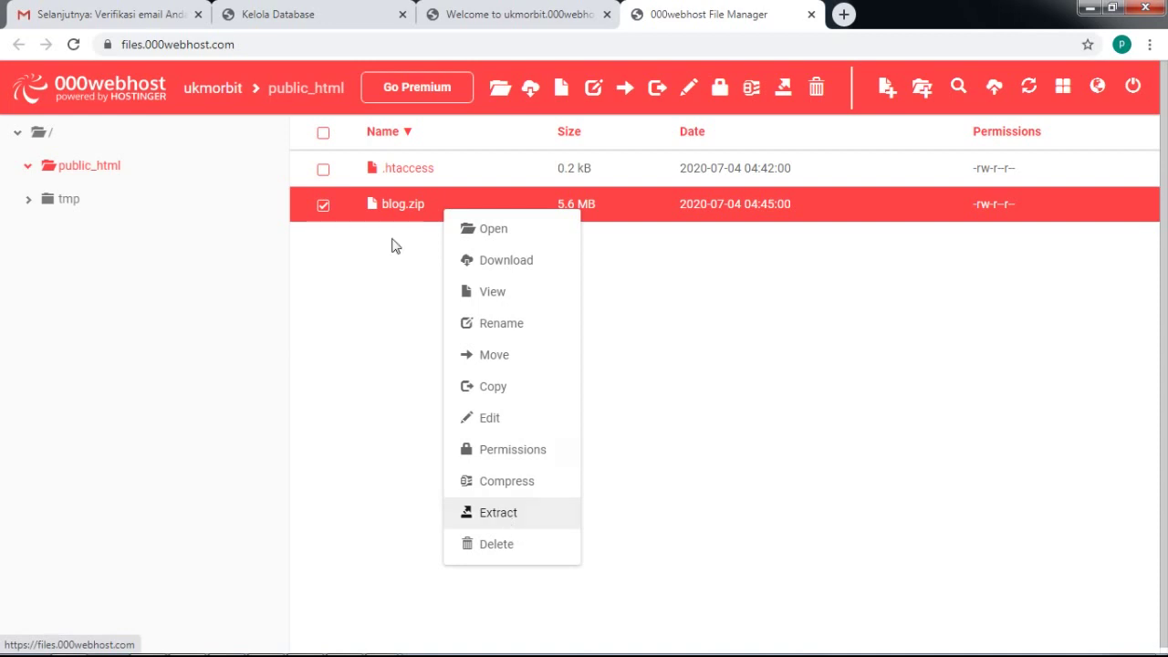
pyautogui.rightClick(405, 203)
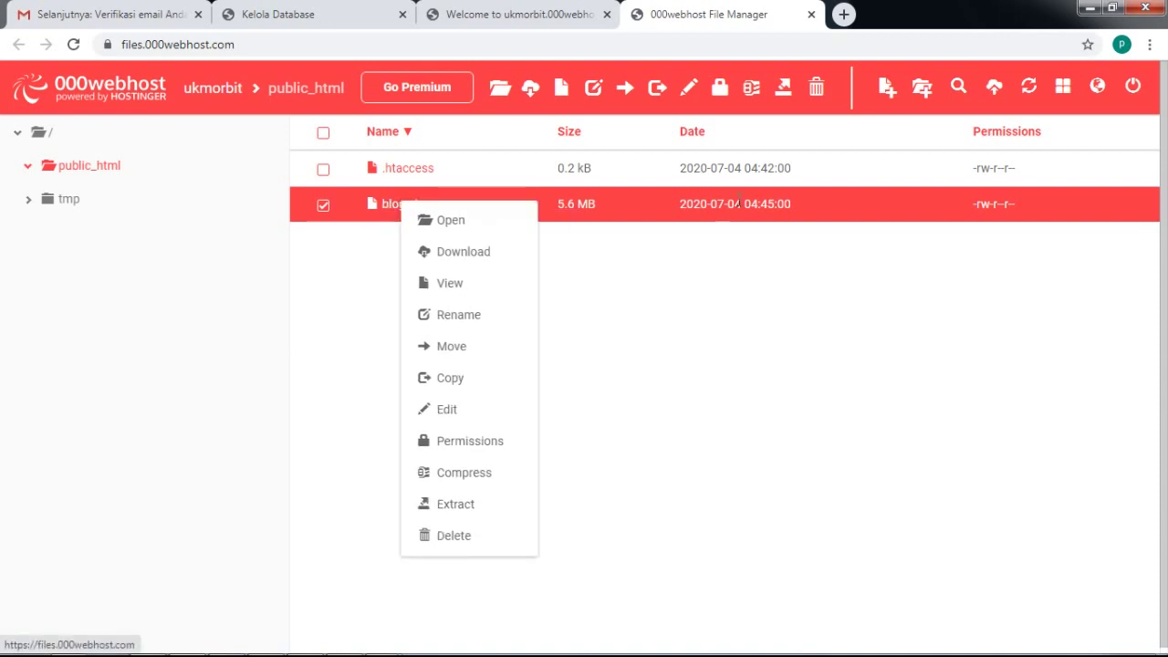
pyautogui.click(614, 199)
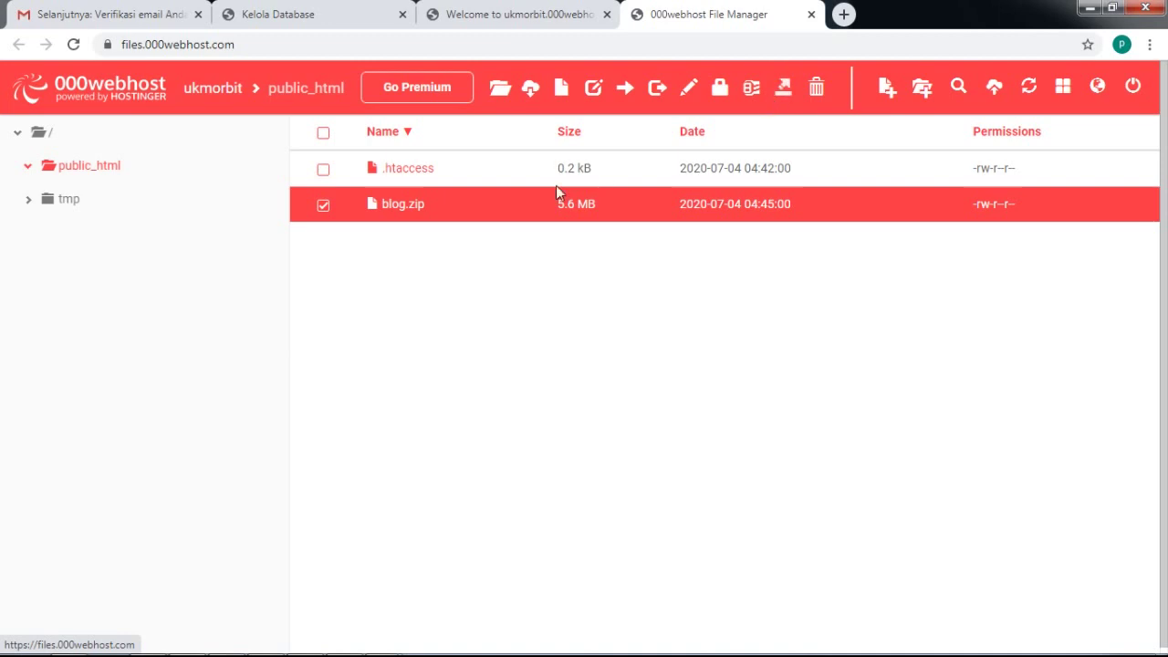
pyautogui.rightClick(474, 210)
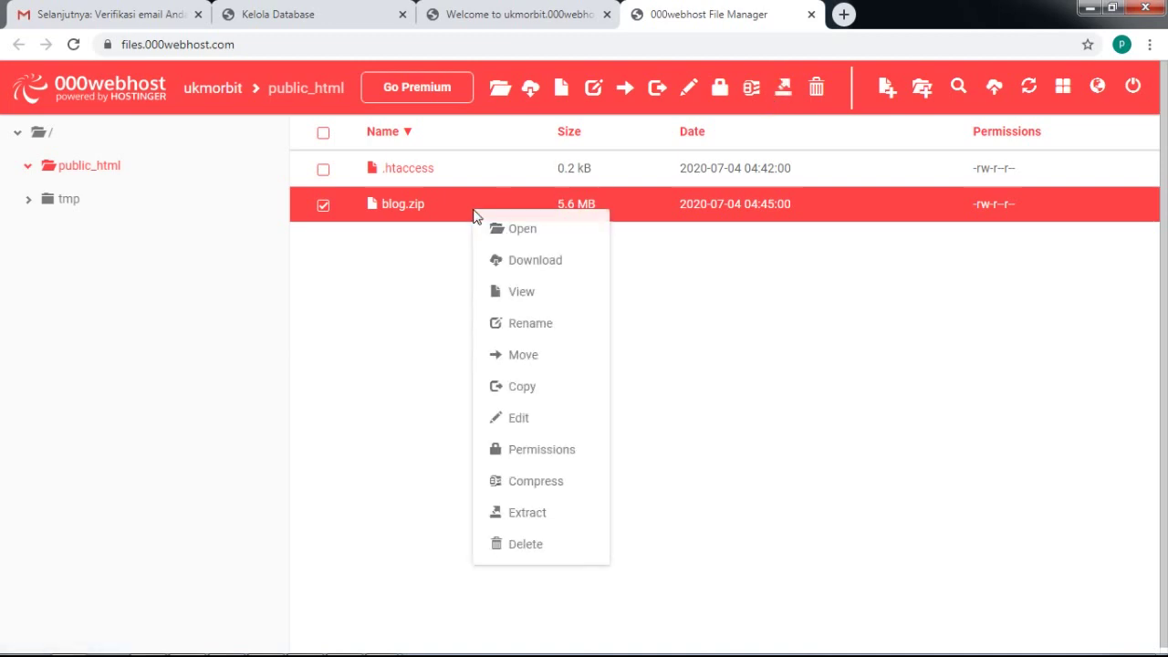
pyautogui.click(529, 513)
pyautogui.click(786, 274)
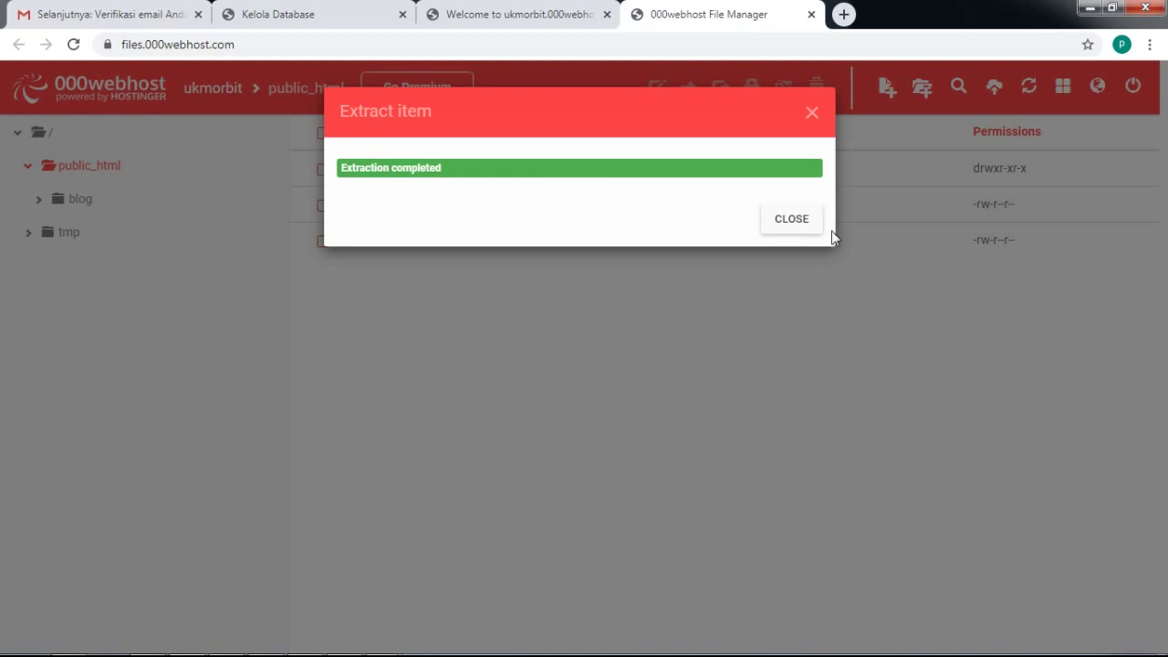
pyautogui.click(779, 226)
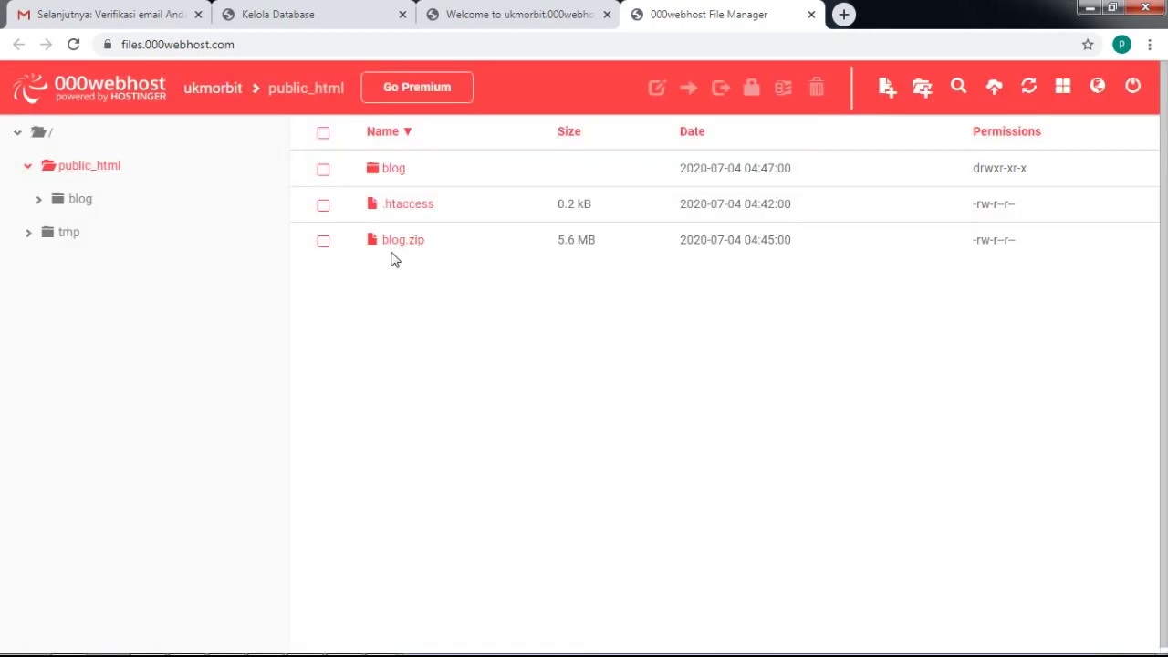
# Delete blog.zip from public_html, then open the blog folder.
pyautogui.click(445, 247)
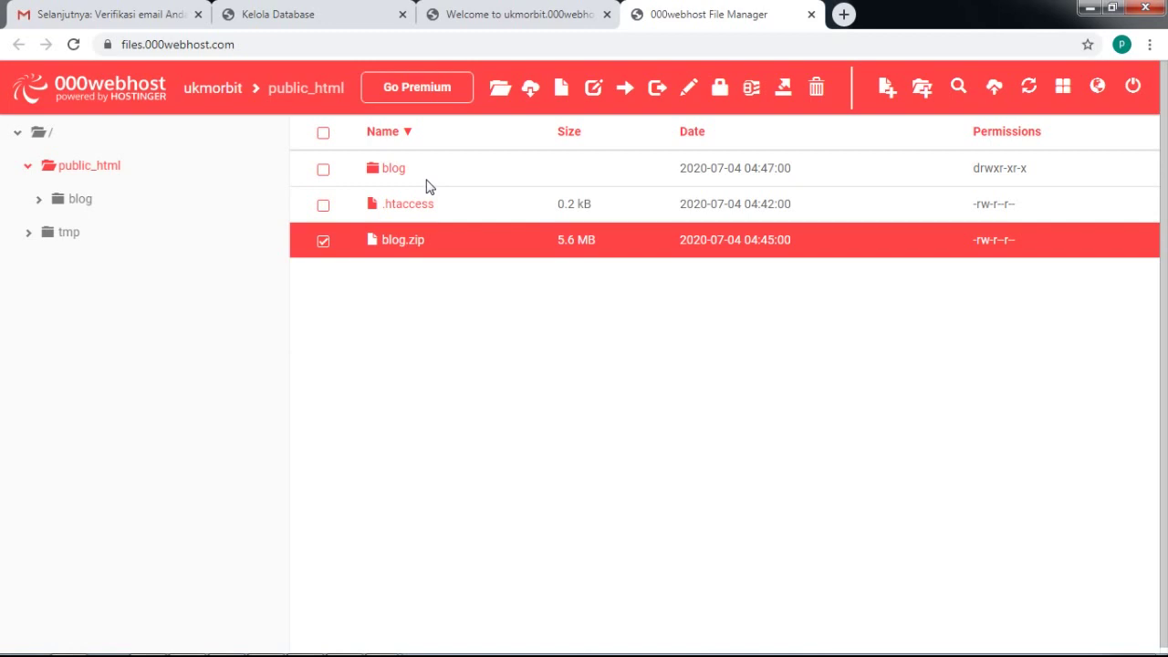
pyautogui.rightClick(411, 257)
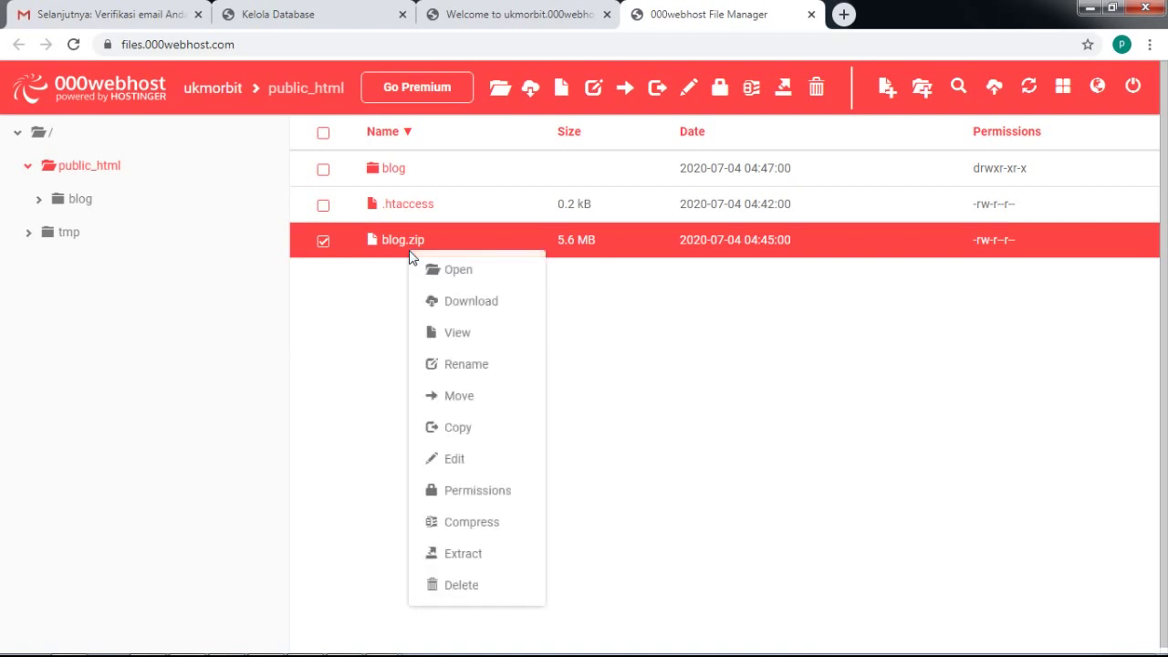
pyautogui.click(450, 584)
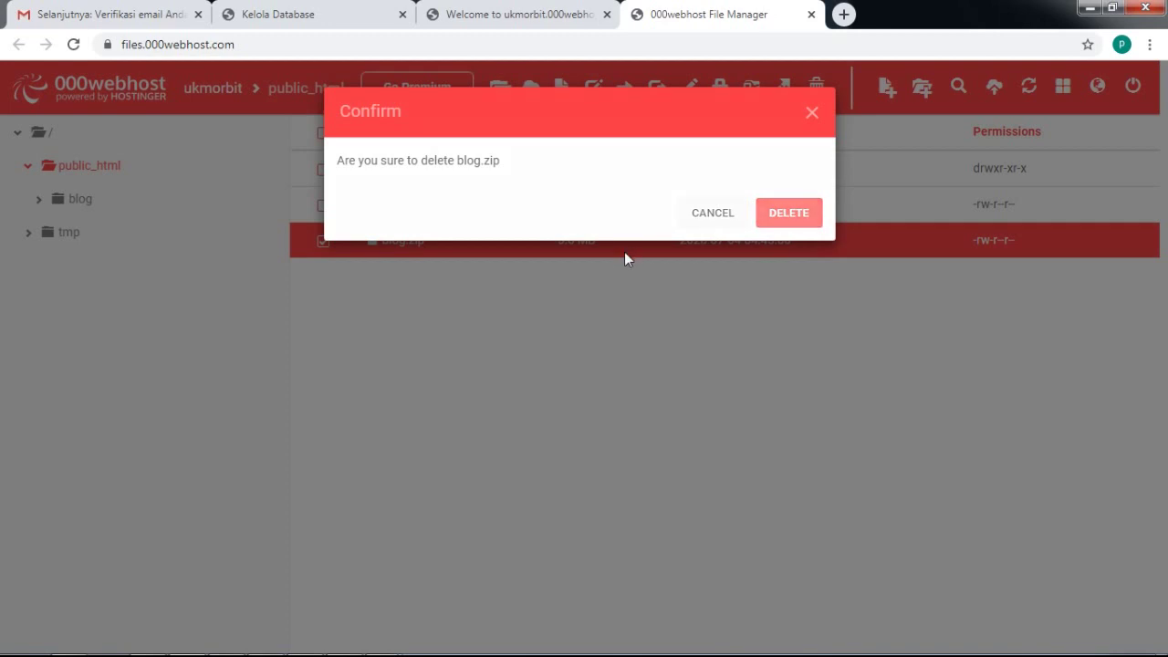
pyautogui.press('Return')
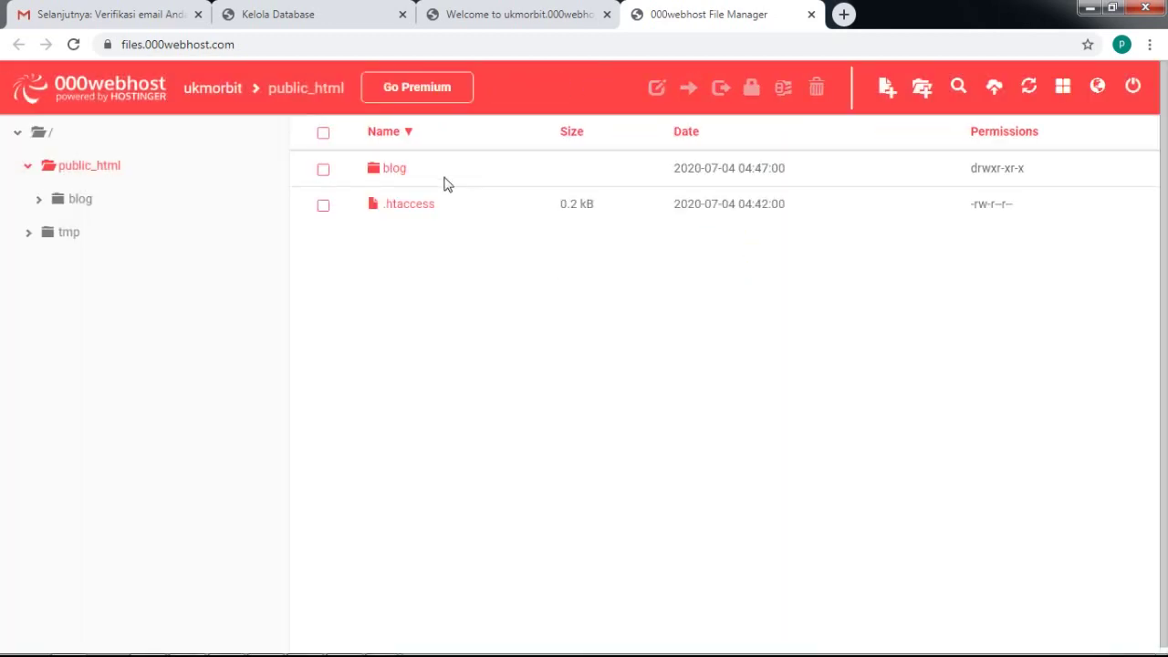
pyautogui.doubleClick(430, 176)
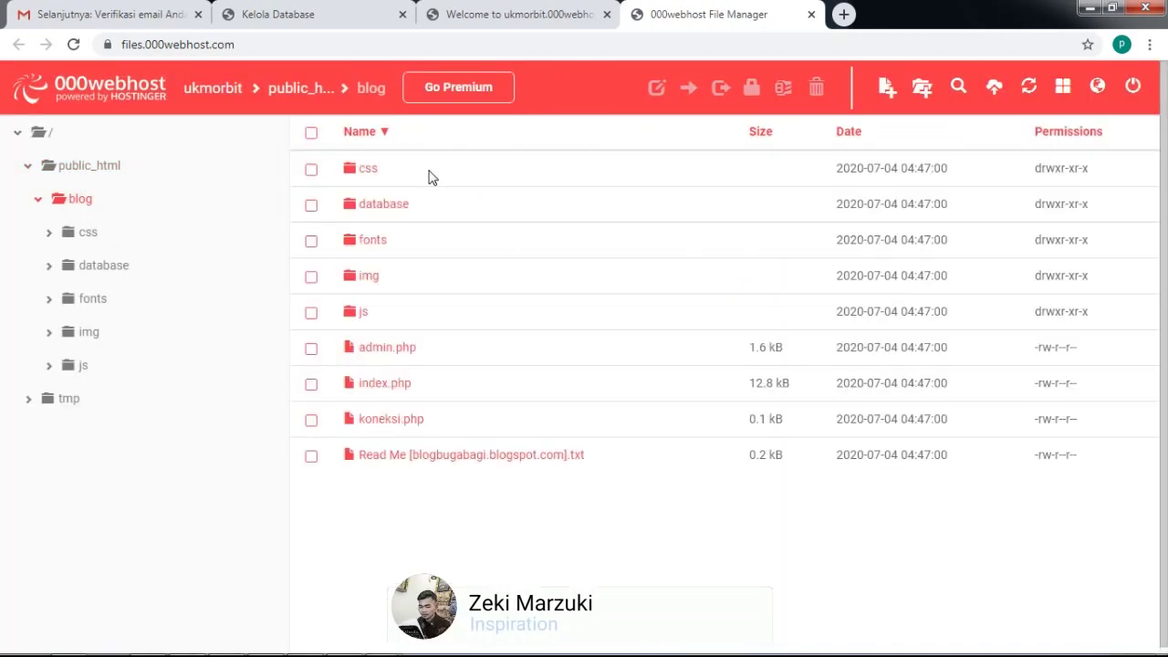
# Select all nine items in the blog folder and begin moving them.
pyautogui.click(311, 135)
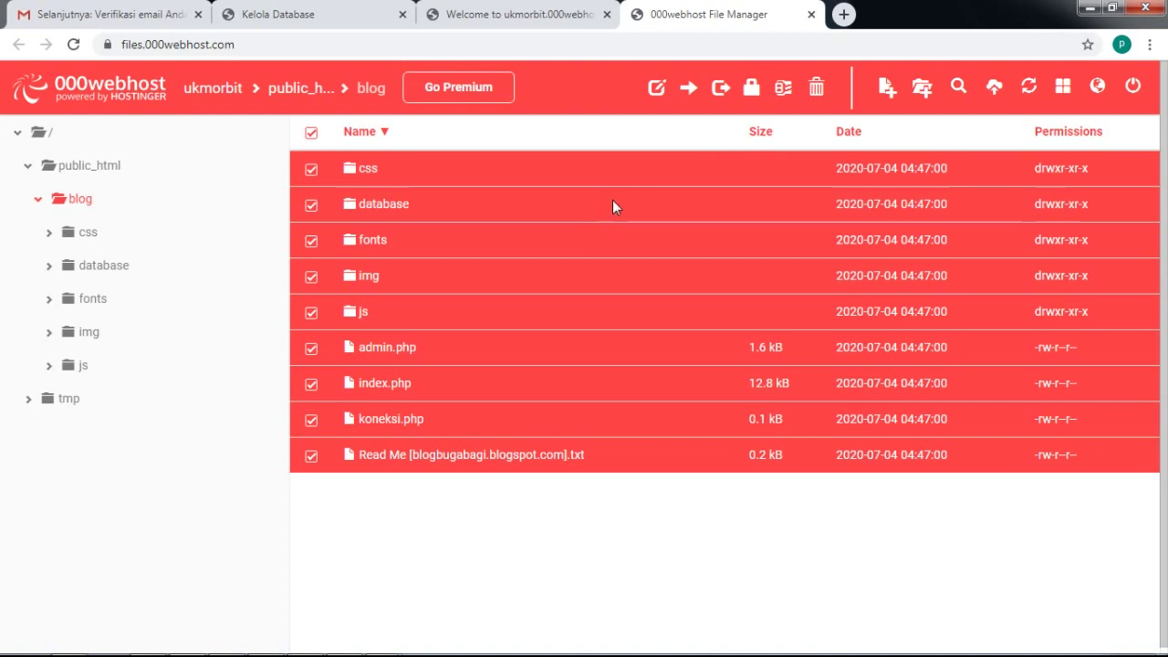
pyautogui.click(686, 92)
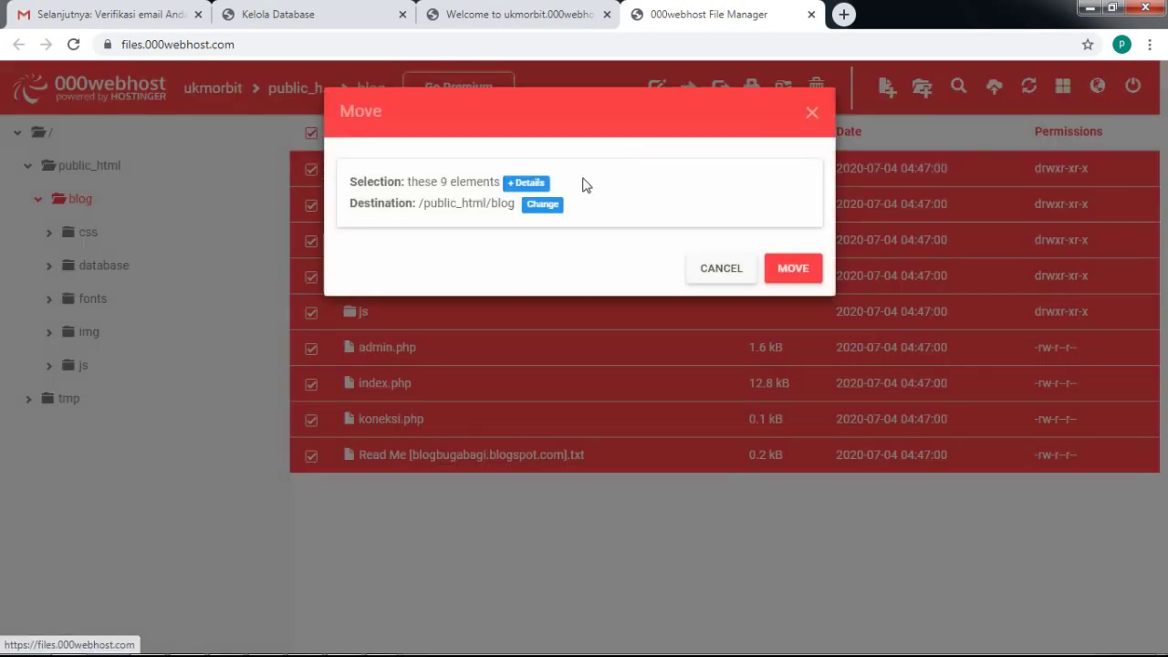
# Move the nine blog items into /public_html as the destination folder.
pyautogui.click(545, 206)
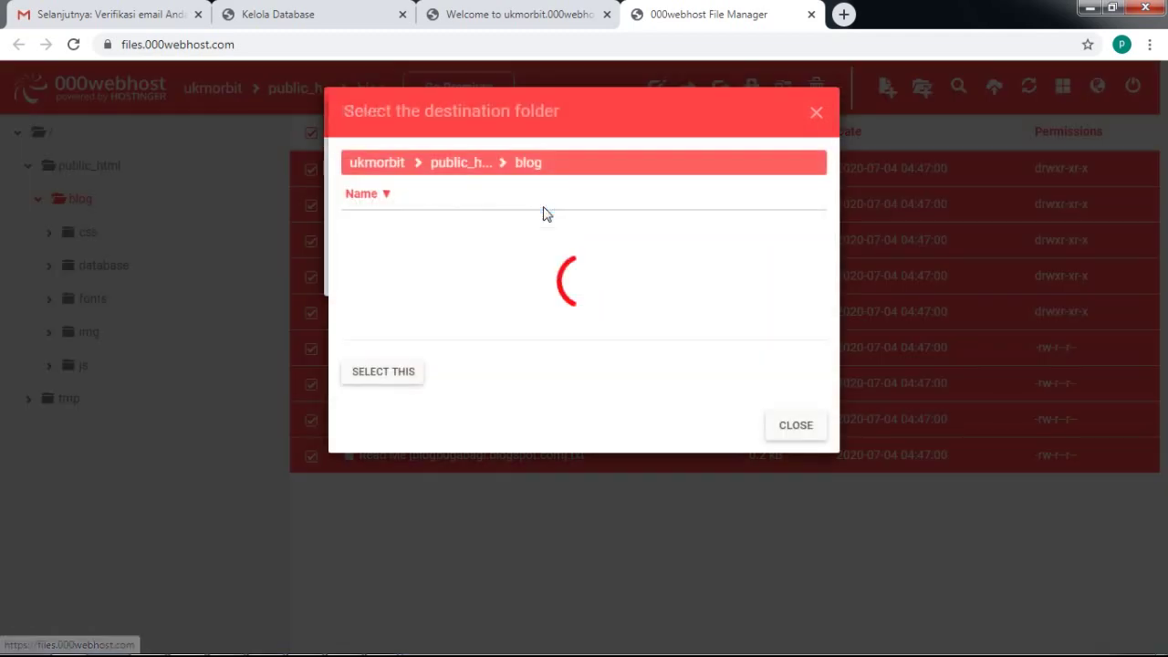
pyautogui.click(453, 164)
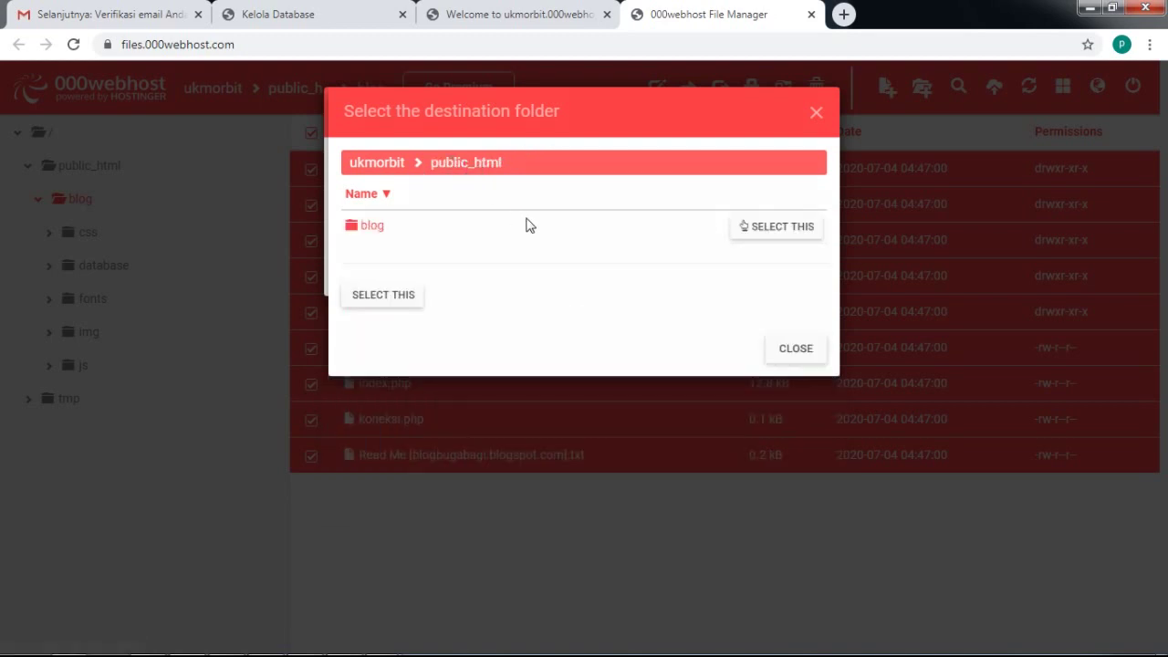
pyautogui.click(385, 173)
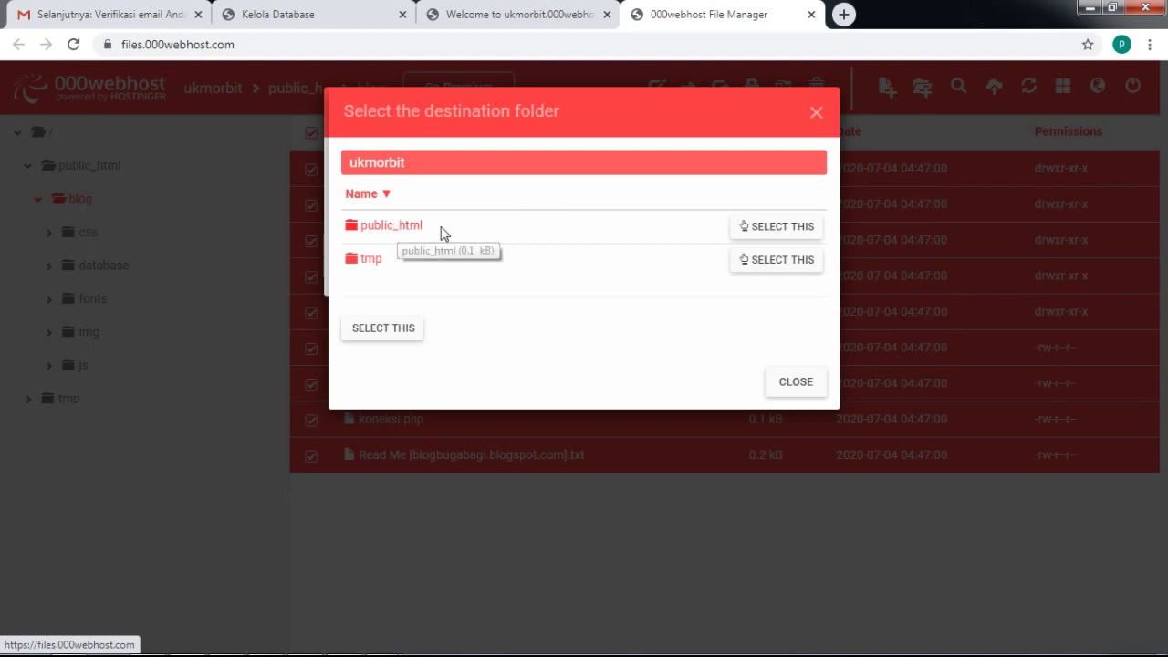
pyautogui.click(774, 236)
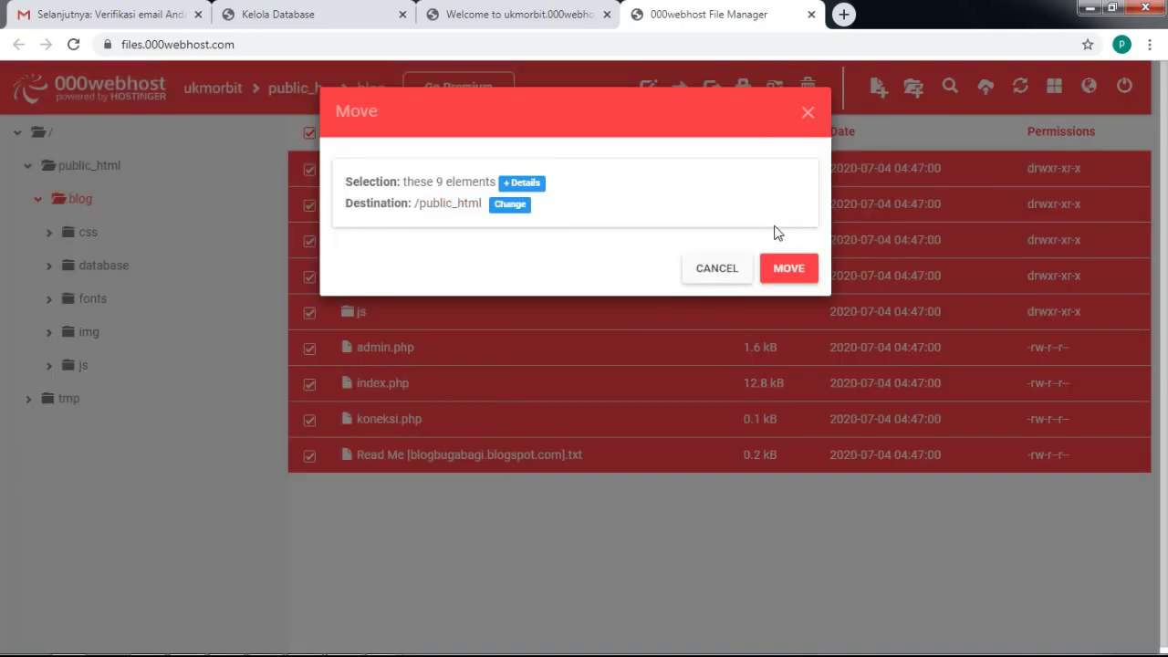
pyautogui.click(775, 266)
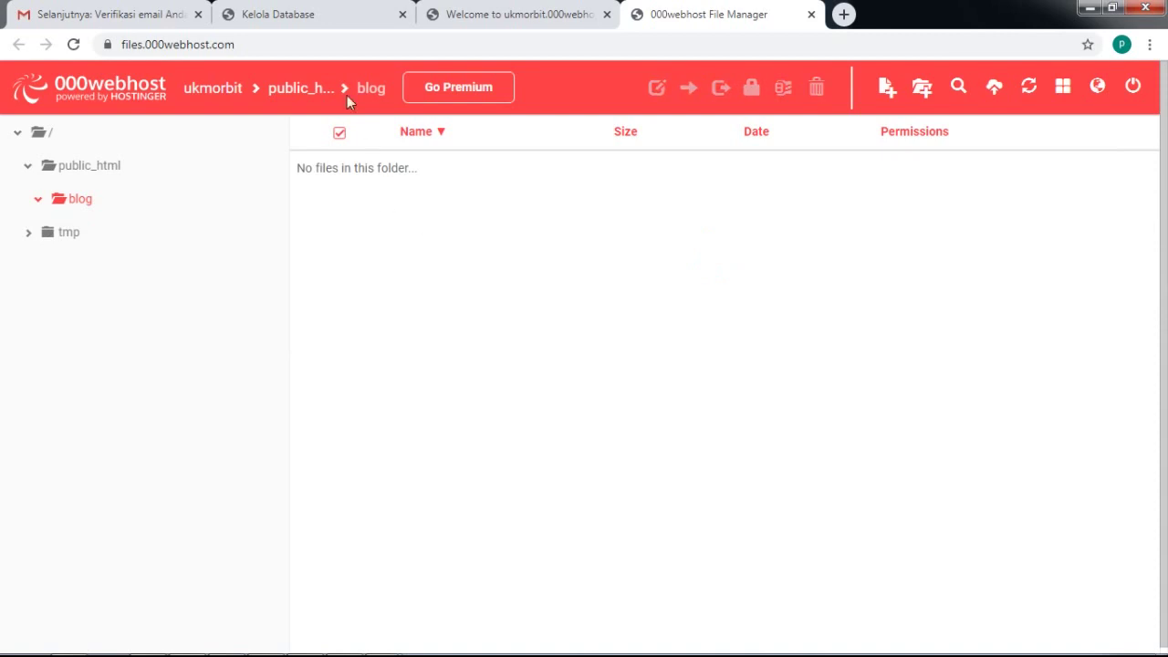
pyautogui.click(281, 90)
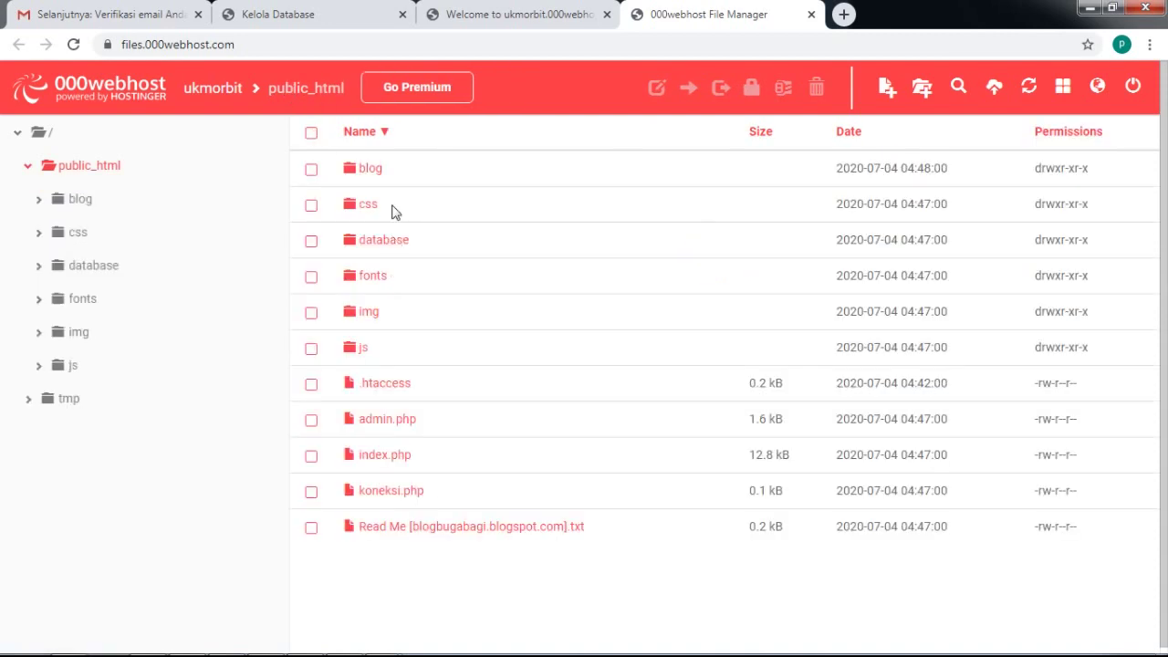
# Check the emptied blog folder and navigate back into public_html.
pyautogui.doubleClick(371, 173)
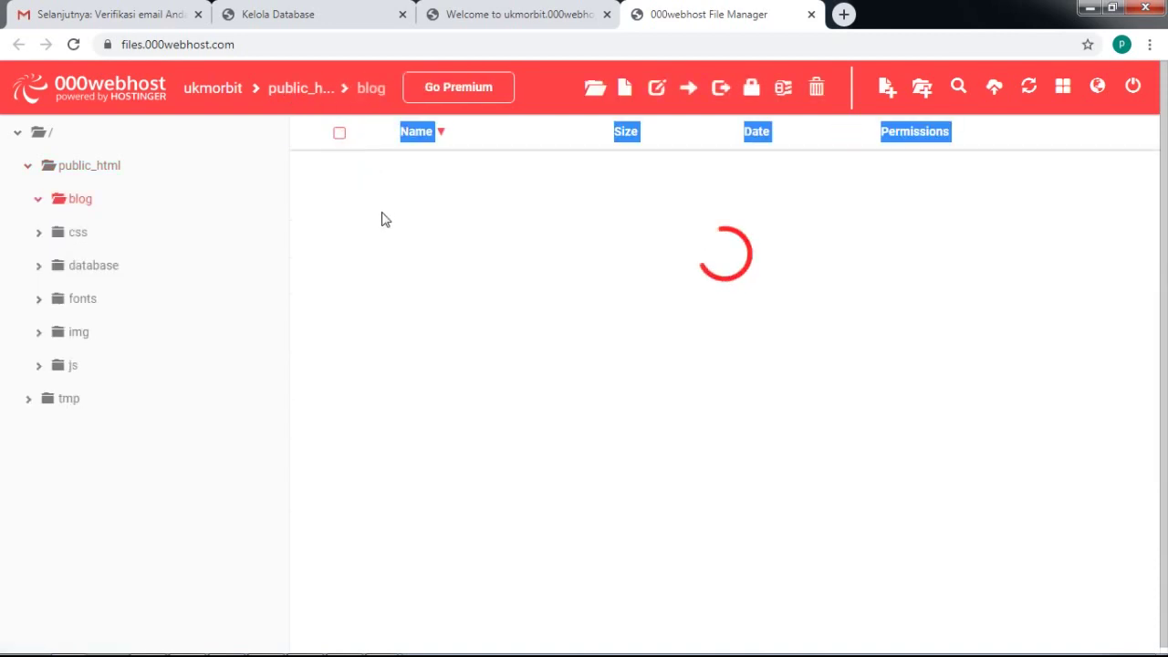
pyautogui.click(226, 95)
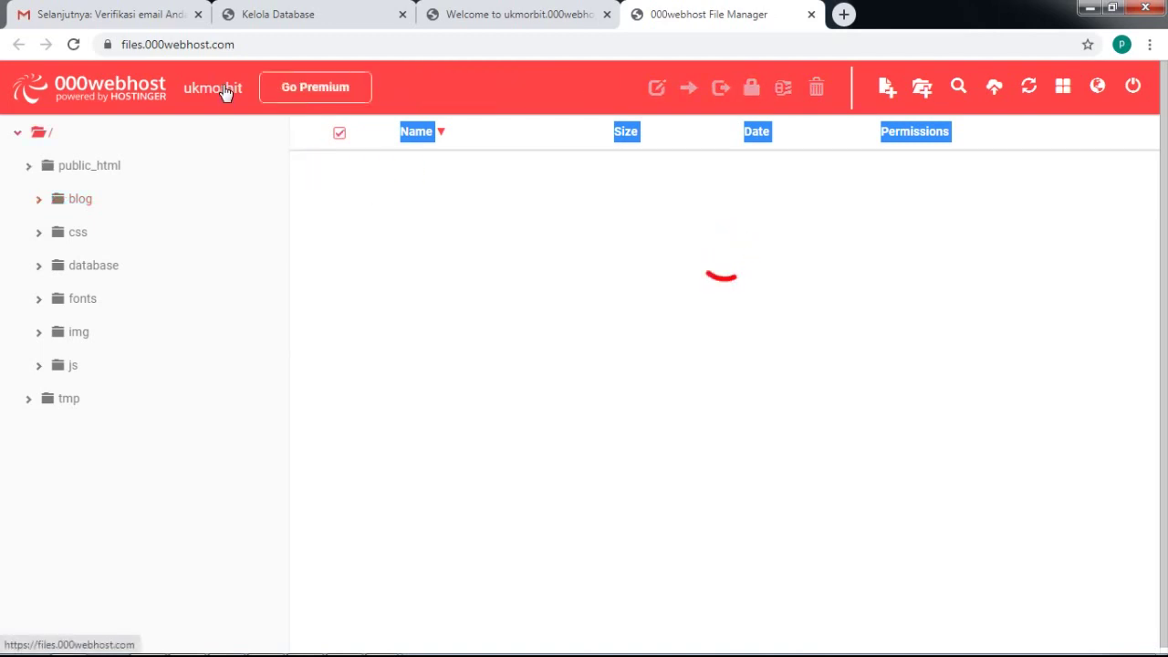
pyautogui.click(432, 276)
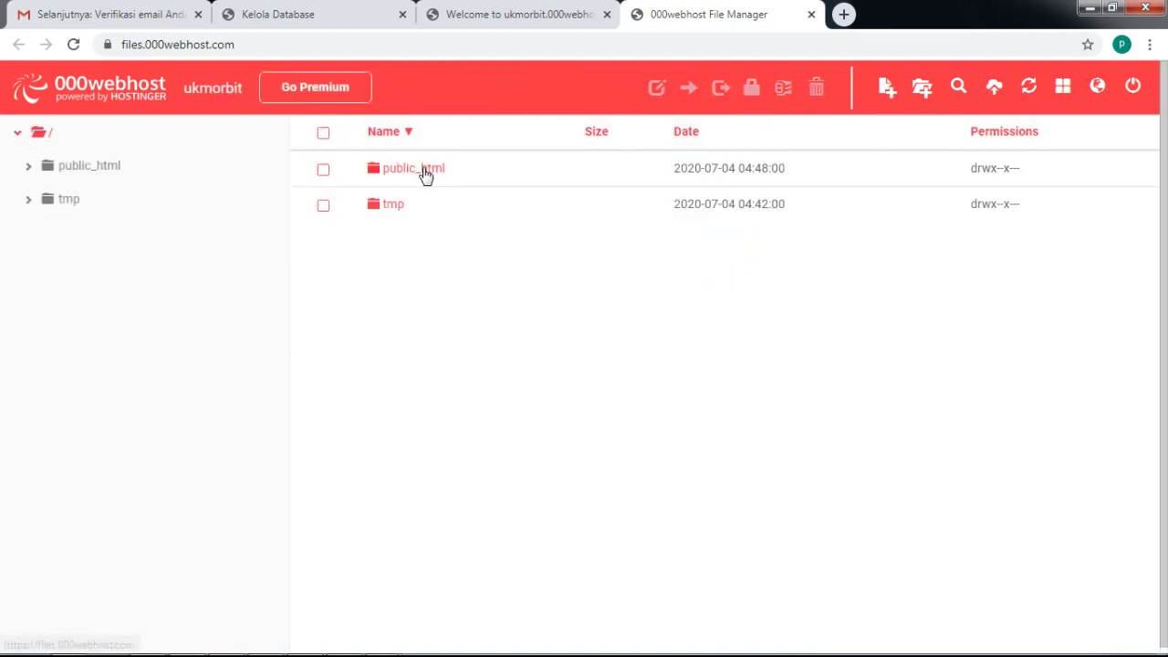
pyautogui.click(424, 174)
pyautogui.doubleClick(424, 173)
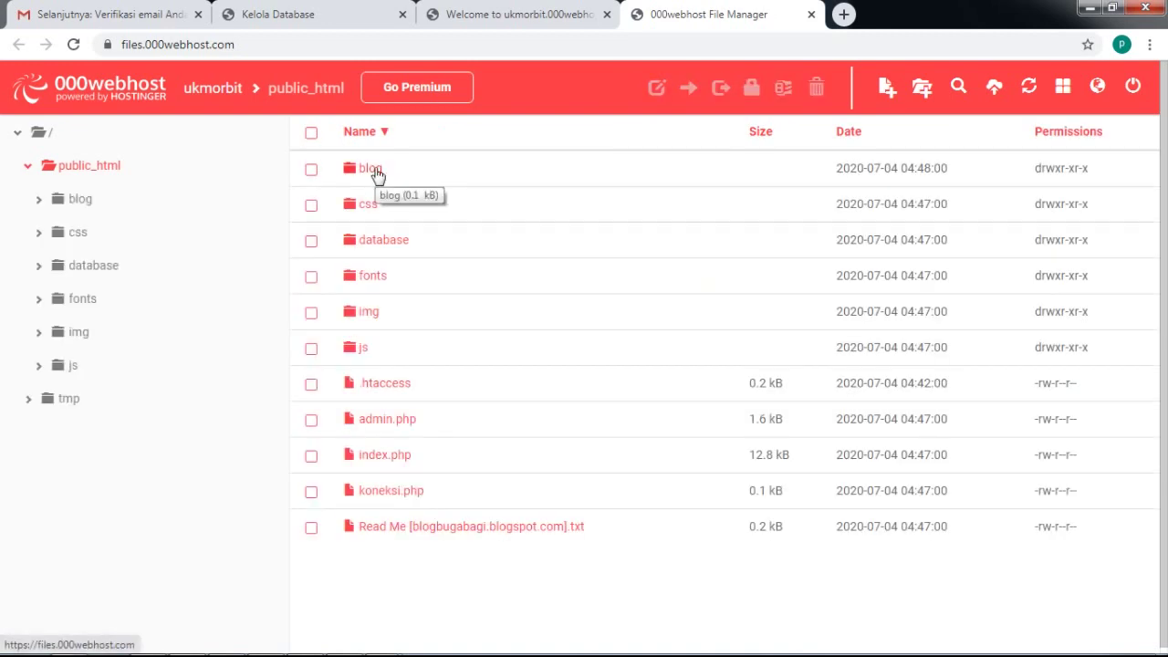
# Delete the empty blog folder from public_html.
pyautogui.click(311, 170)
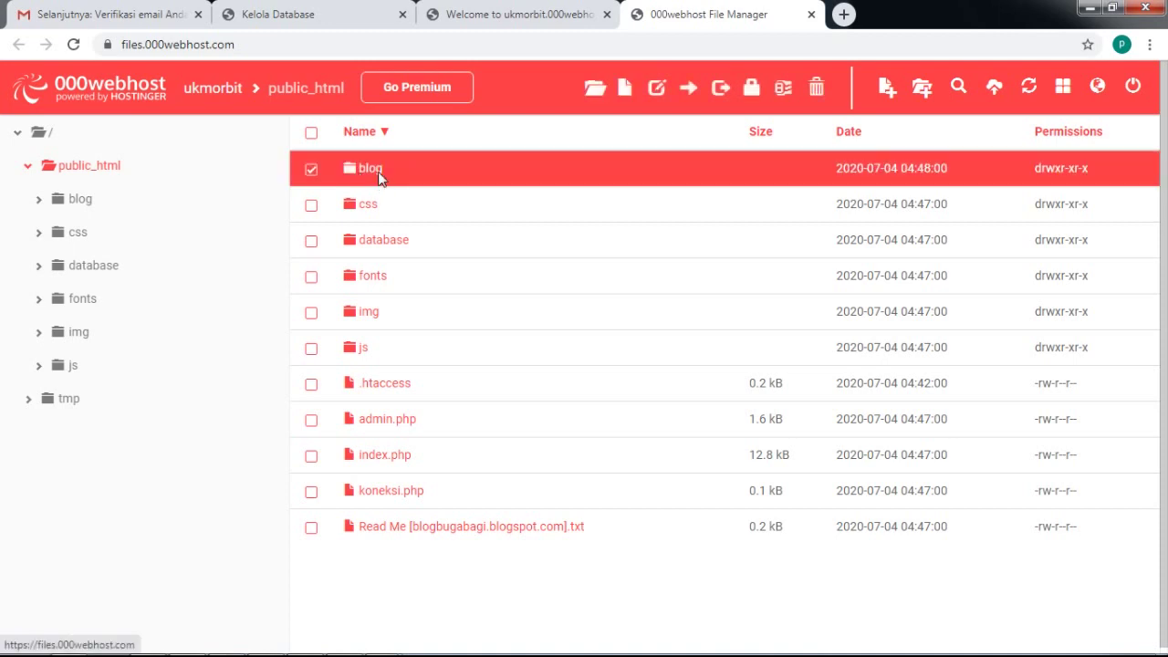
pyautogui.rightClick(378, 172)
pyautogui.click(422, 412)
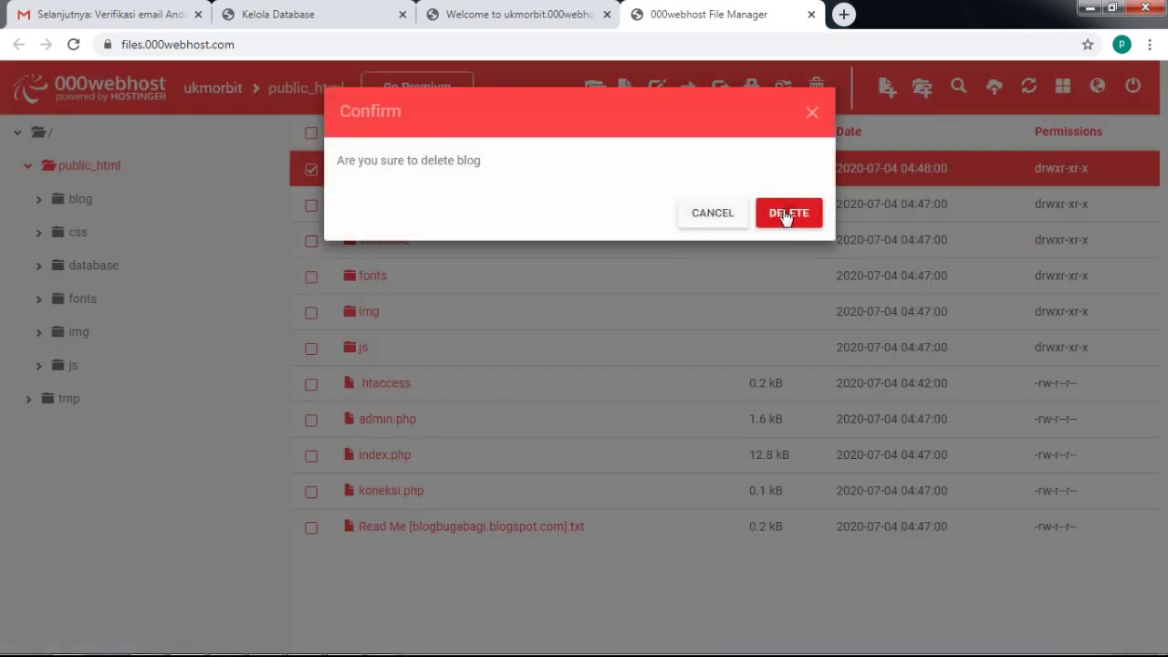
pyautogui.press('Return')
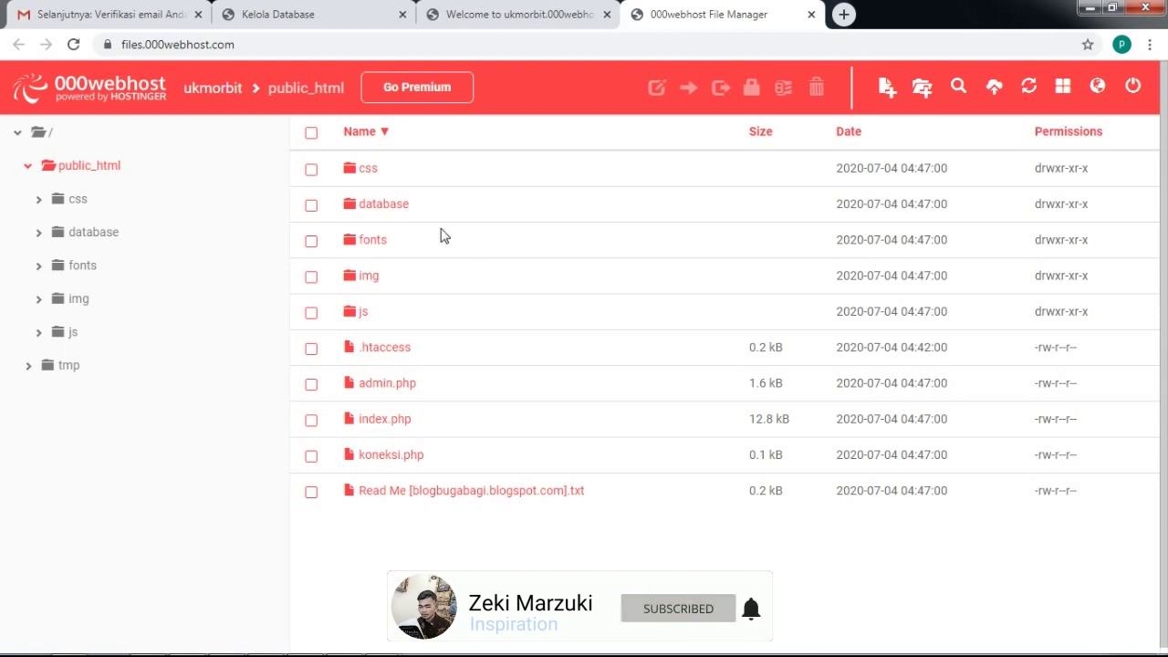
pyautogui.click(477, 9)
# Open the id14260551_db_blog database in phpMyAdmin from the Kelola Database page.
pyautogui.click(370, 11)
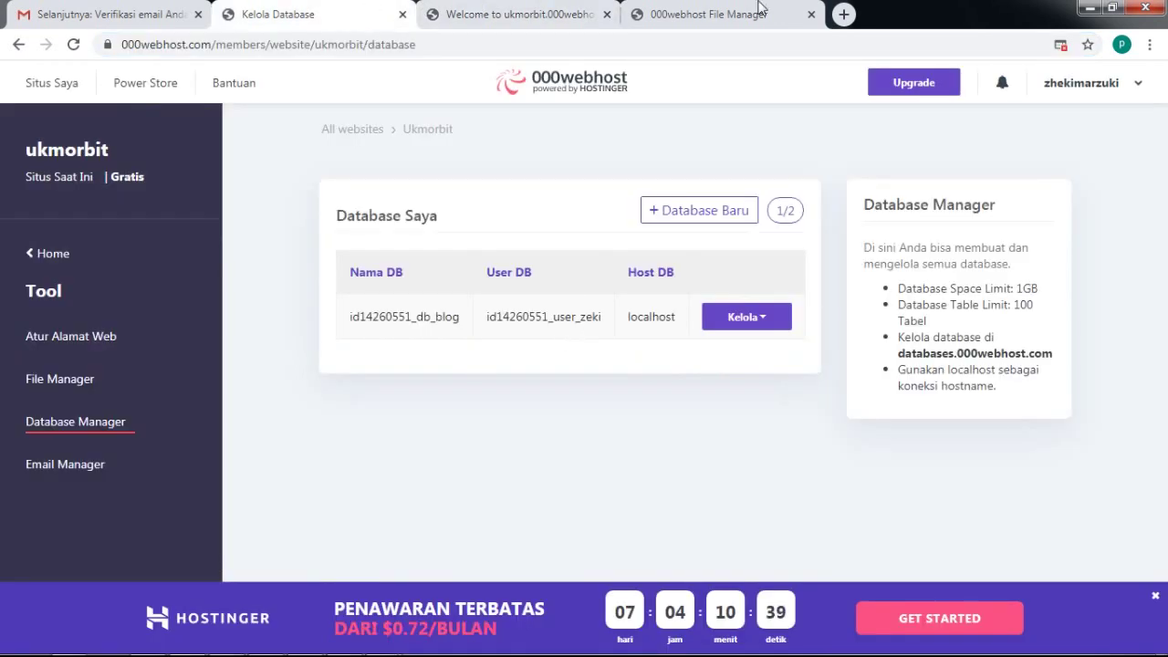
pyautogui.hotkey('ctrl', '4')
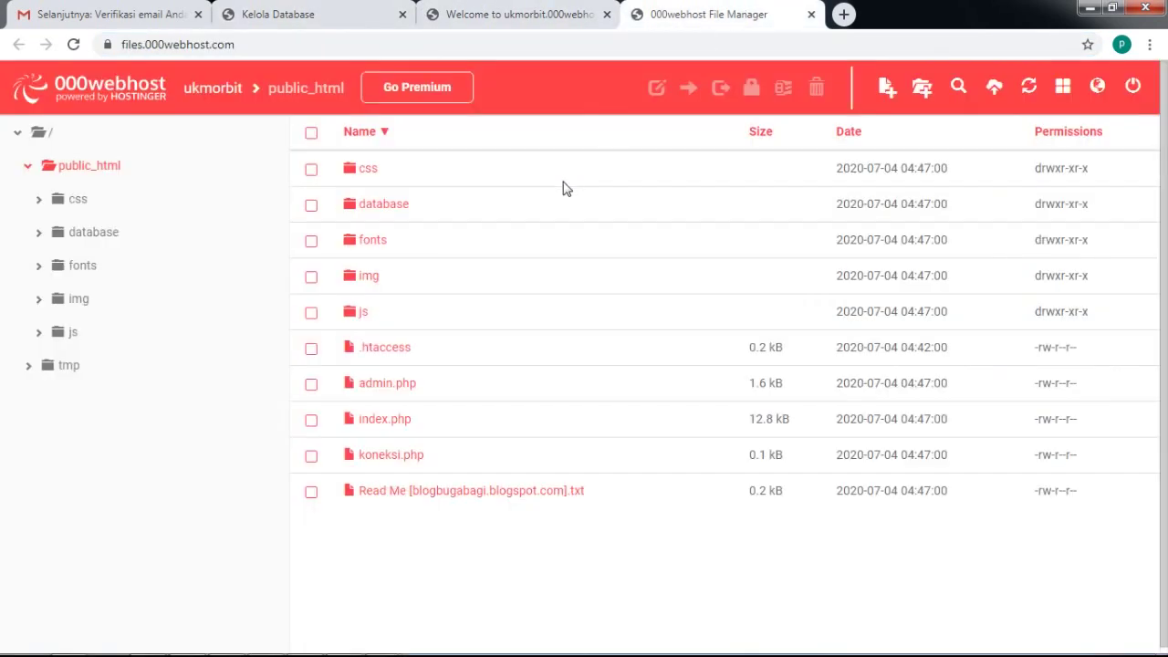
pyautogui.hotkey('ctrl', '2')
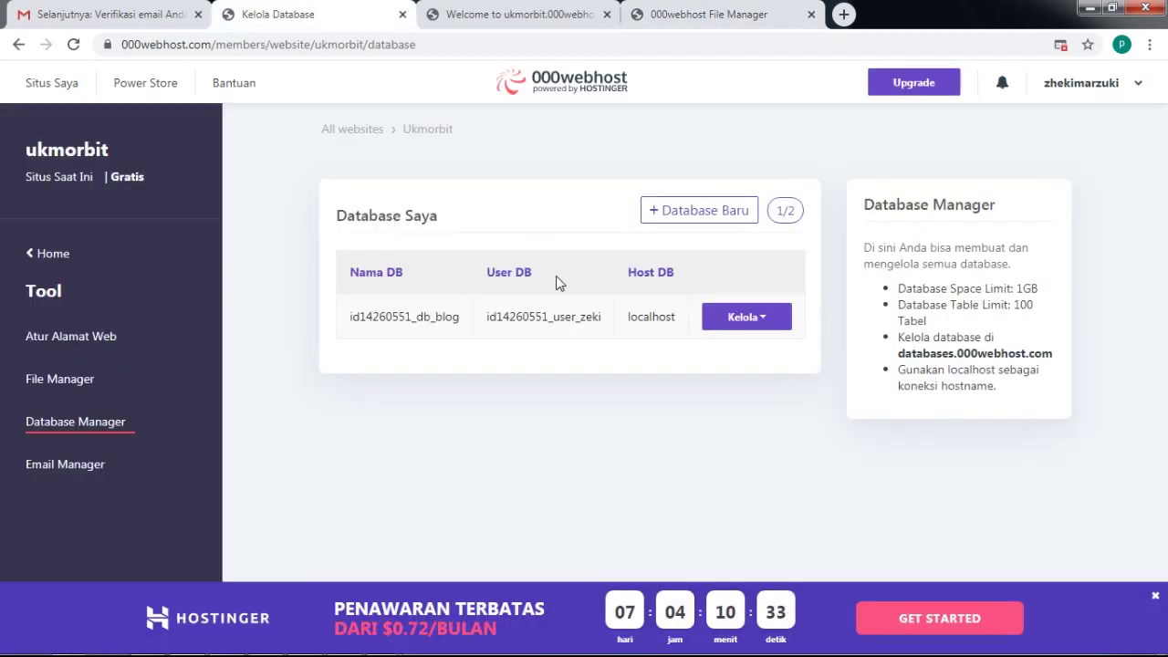
pyautogui.click(742, 321)
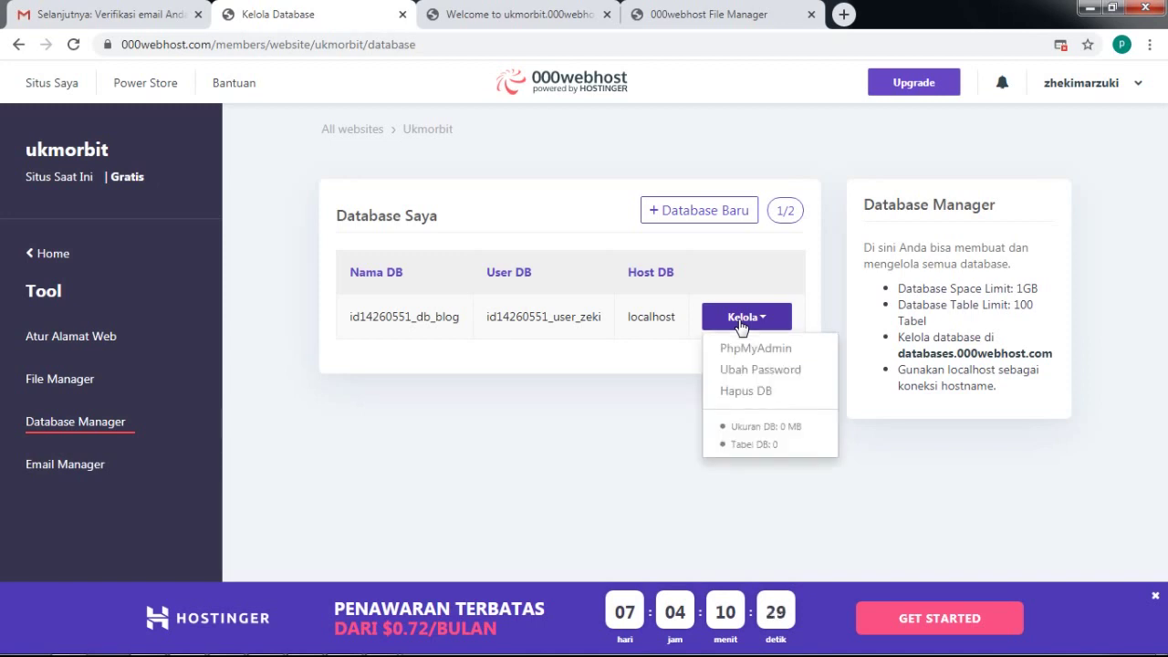
pyautogui.click(736, 351)
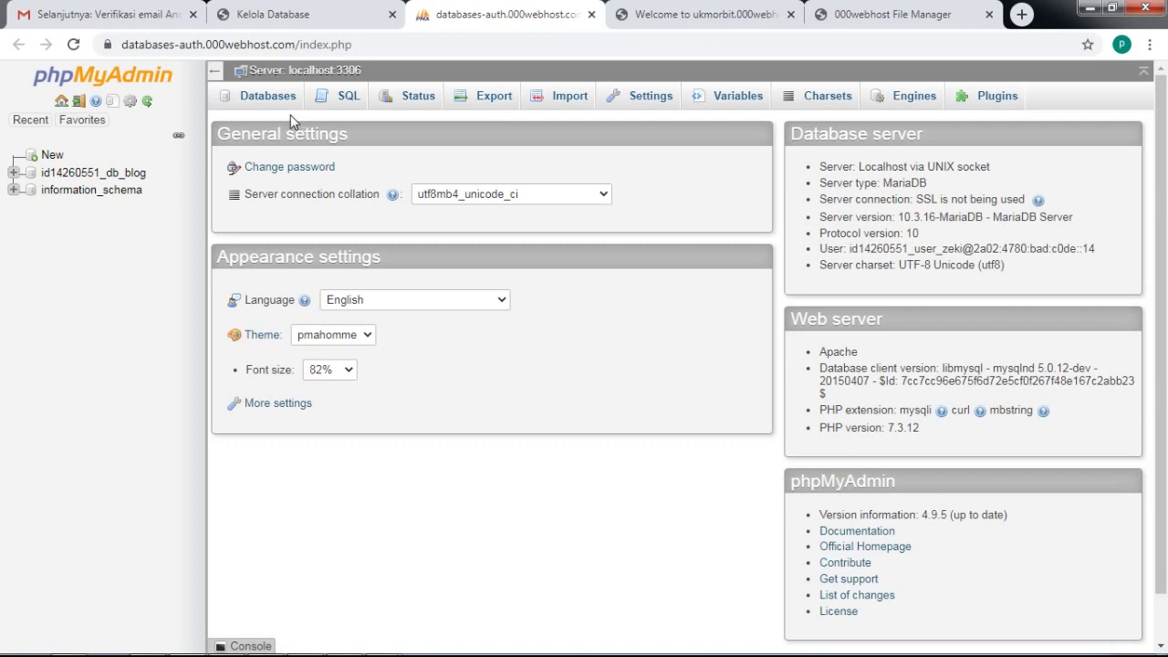
# Choose hmif.sql from the local blog\database folder as the import file for id14260551_db_blog.
pyautogui.click(117, 175)
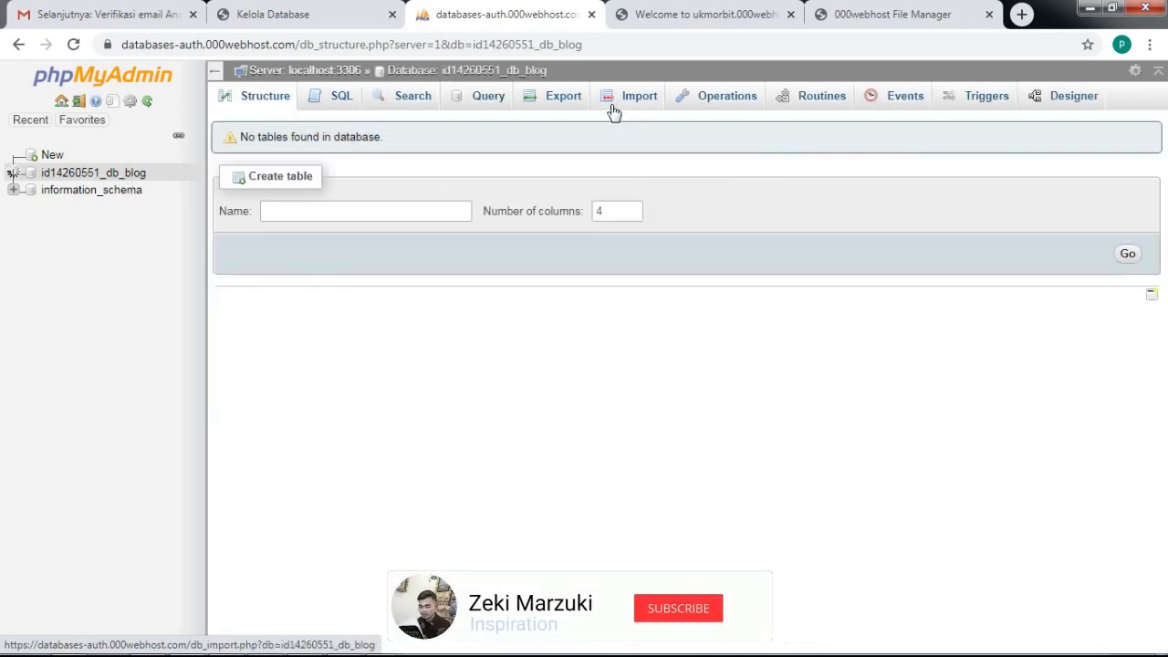
pyautogui.click(615, 109)
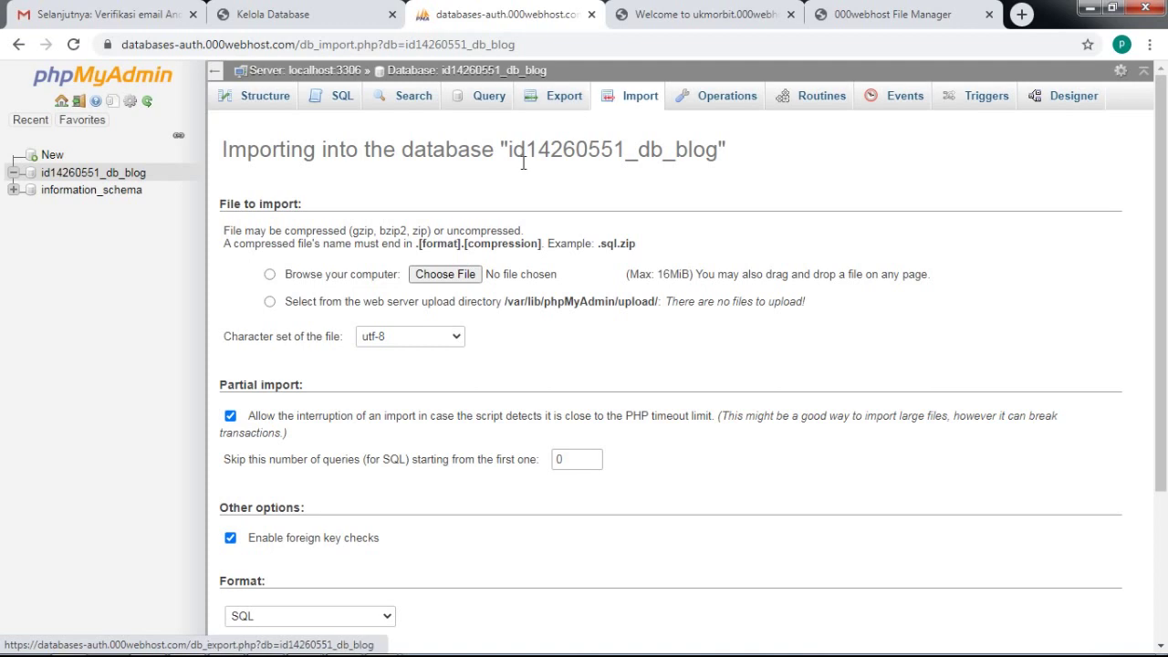
pyautogui.click(67, 644)
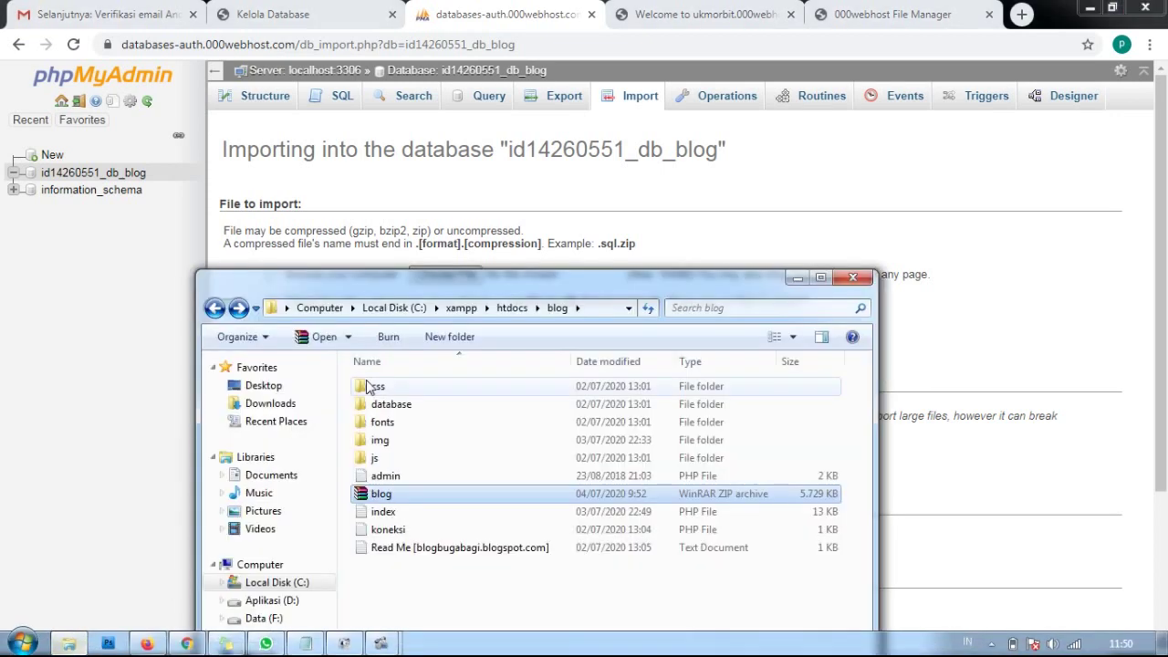
pyautogui.doubleClick(388, 404)
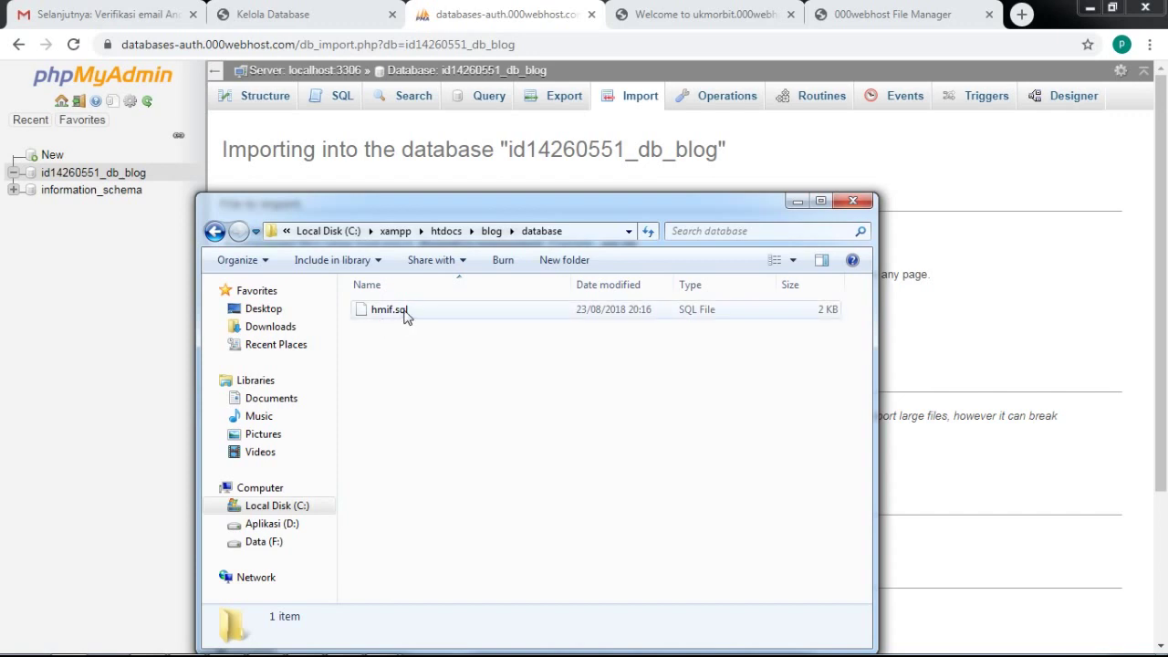
pyautogui.click(797, 203)
pyautogui.click(440, 277)
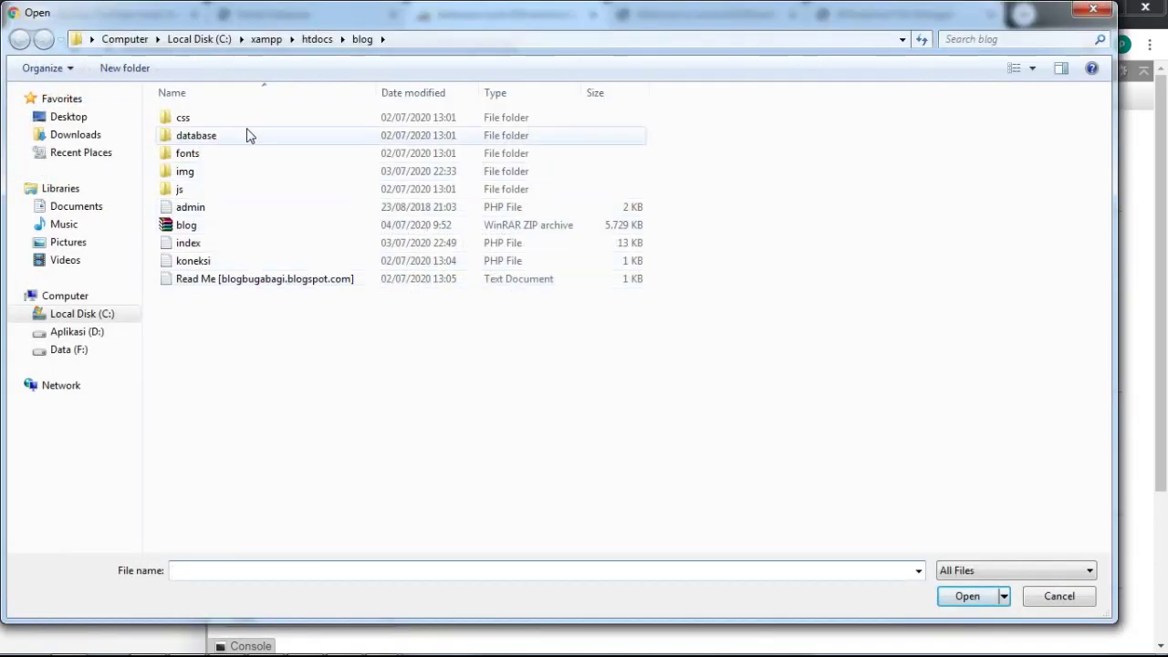
pyautogui.doubleClick(248, 135)
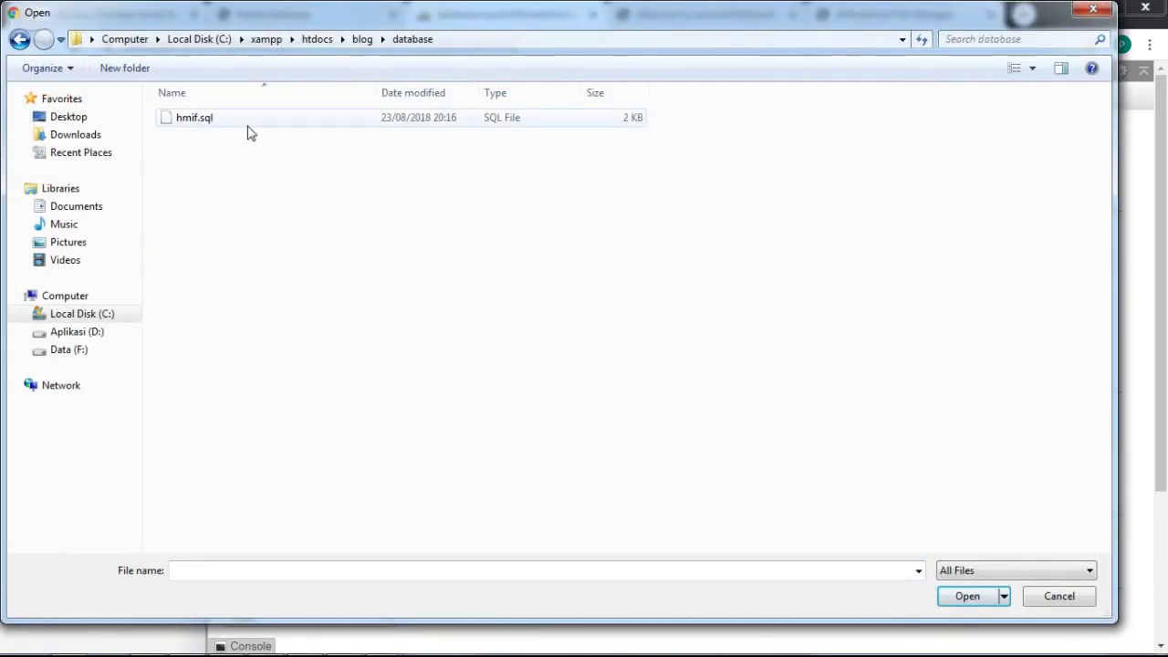
pyautogui.click(249, 127)
pyautogui.click(959, 602)
pyautogui.scroll(-2, 380, 483)
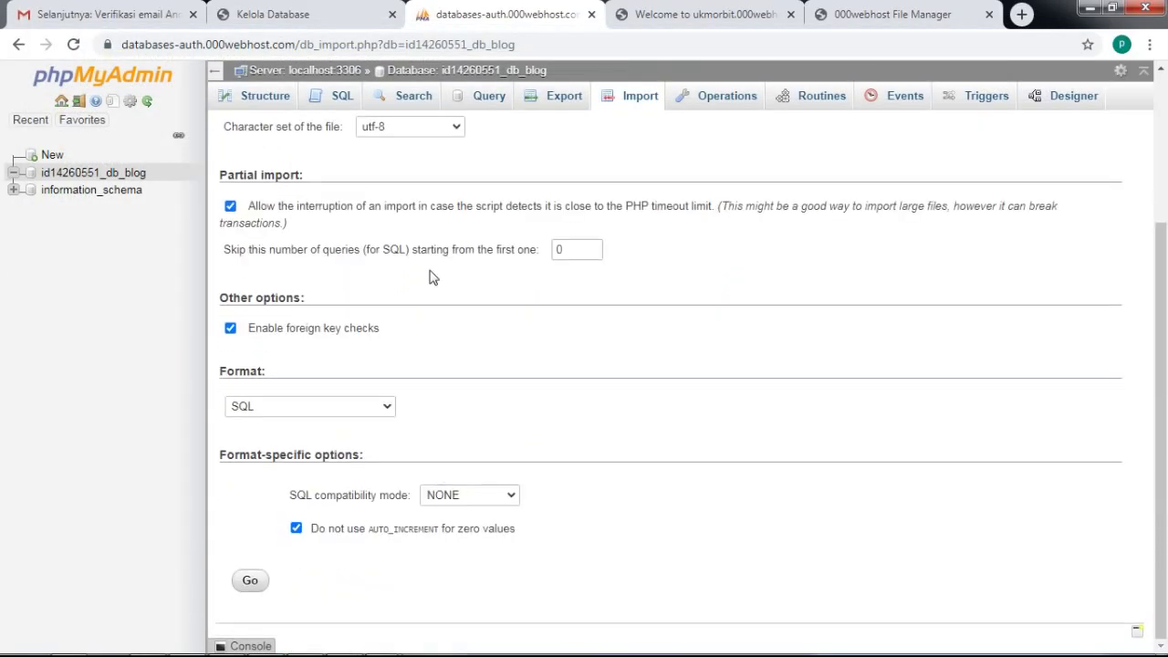
# Run the hmif.sql import and confirm the pesankontak table holds 4 rows.
pyautogui.click(250, 593)
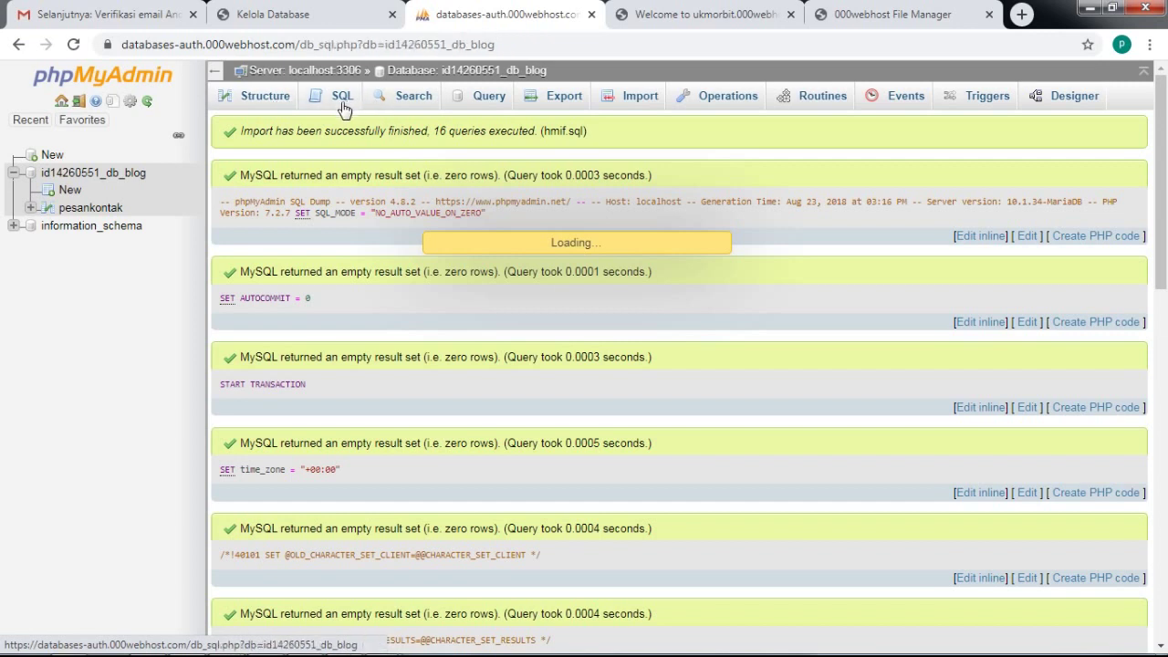
pyautogui.click(120, 179)
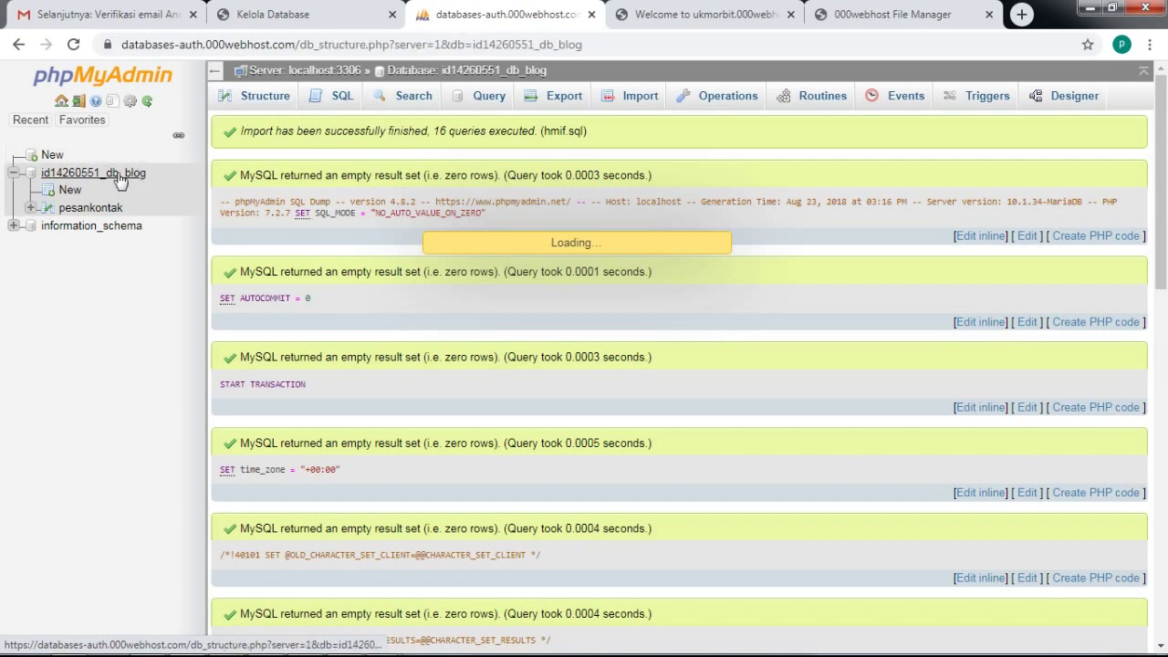
pyautogui.click(73, 43)
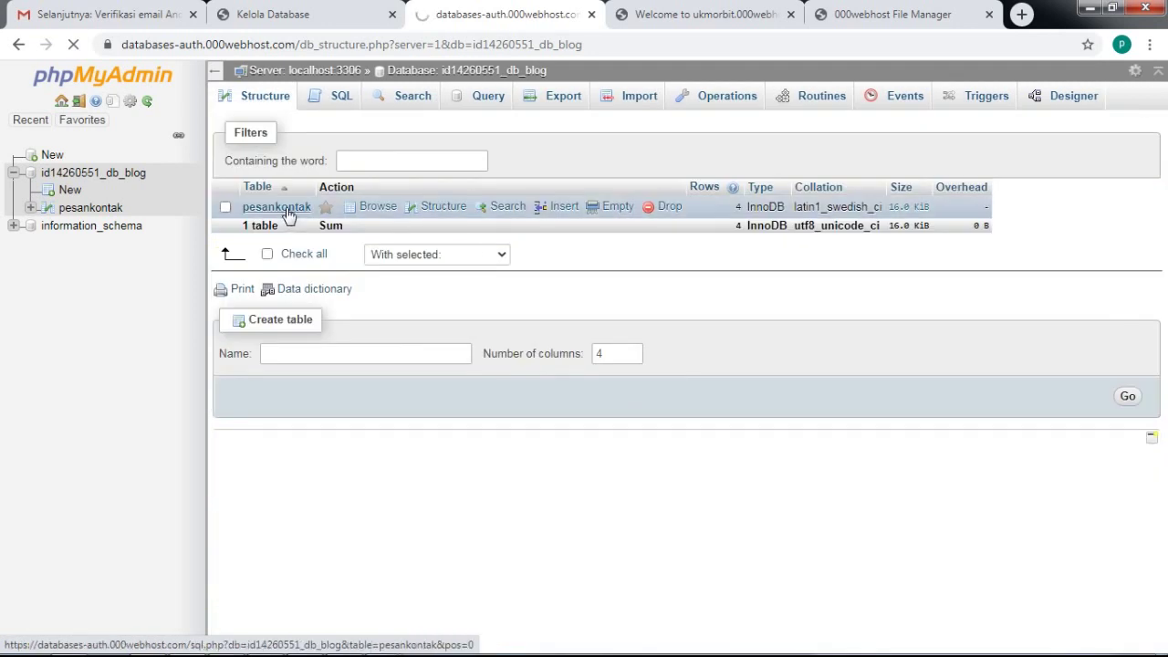
pyautogui.click(287, 210)
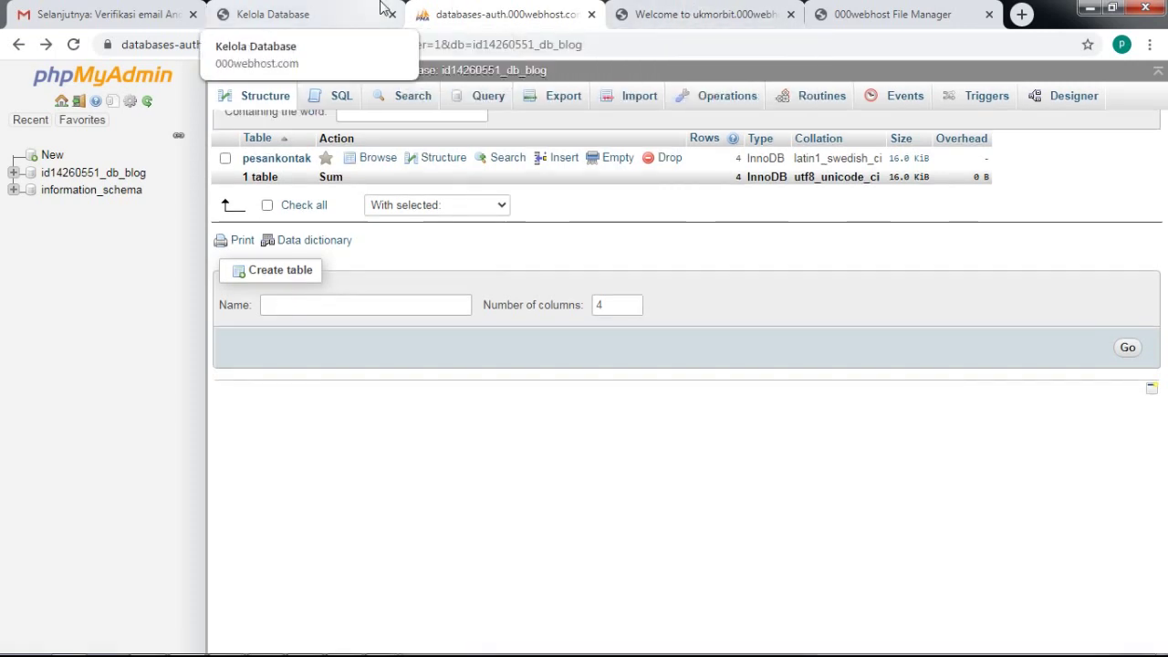
pyautogui.click(376, 11)
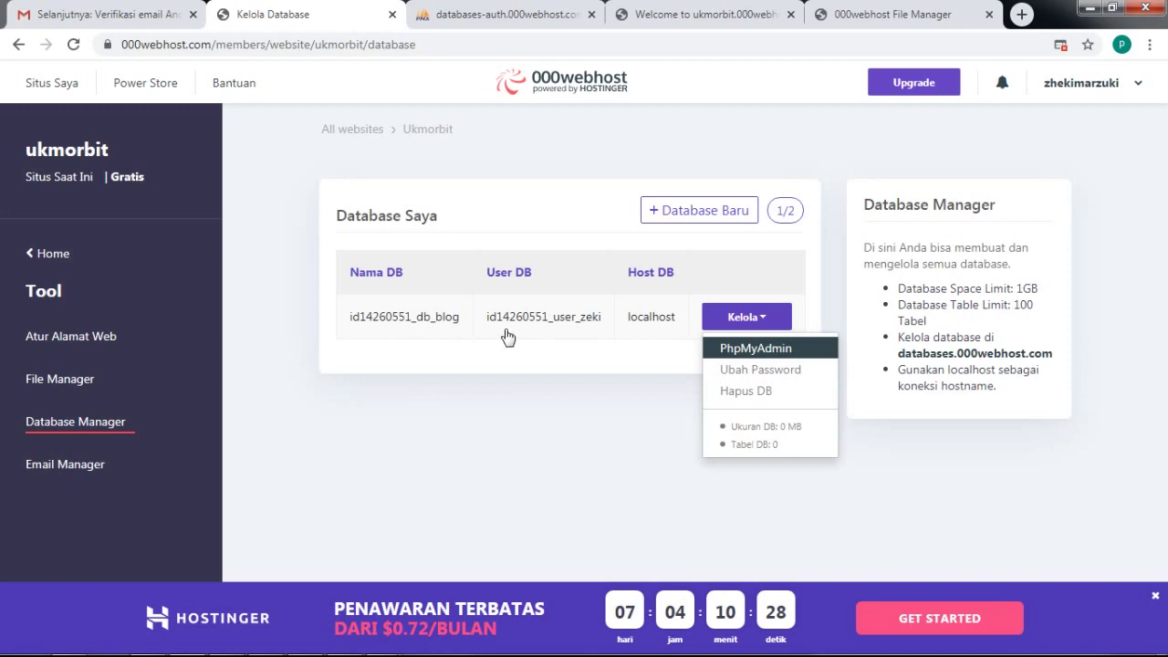
# Open koneksi.php from public_html in the File Manager editor.
pyautogui.click(864, 13)
pyautogui.click(699, 11)
pyautogui.click(932, 9)
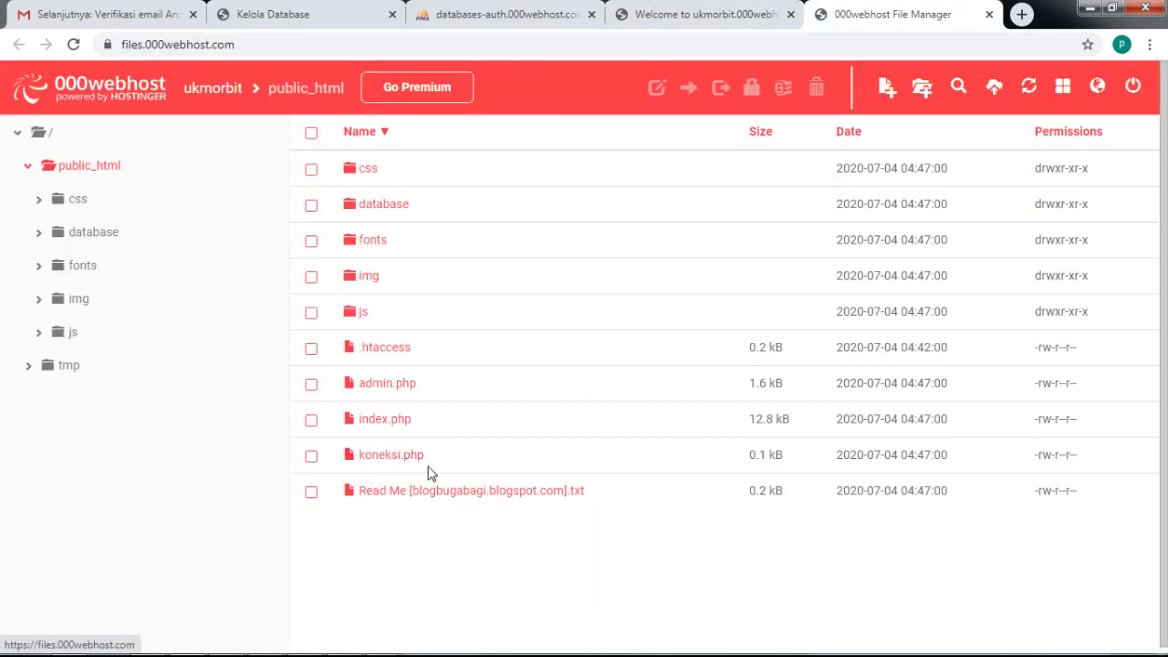
pyautogui.click(430, 471)
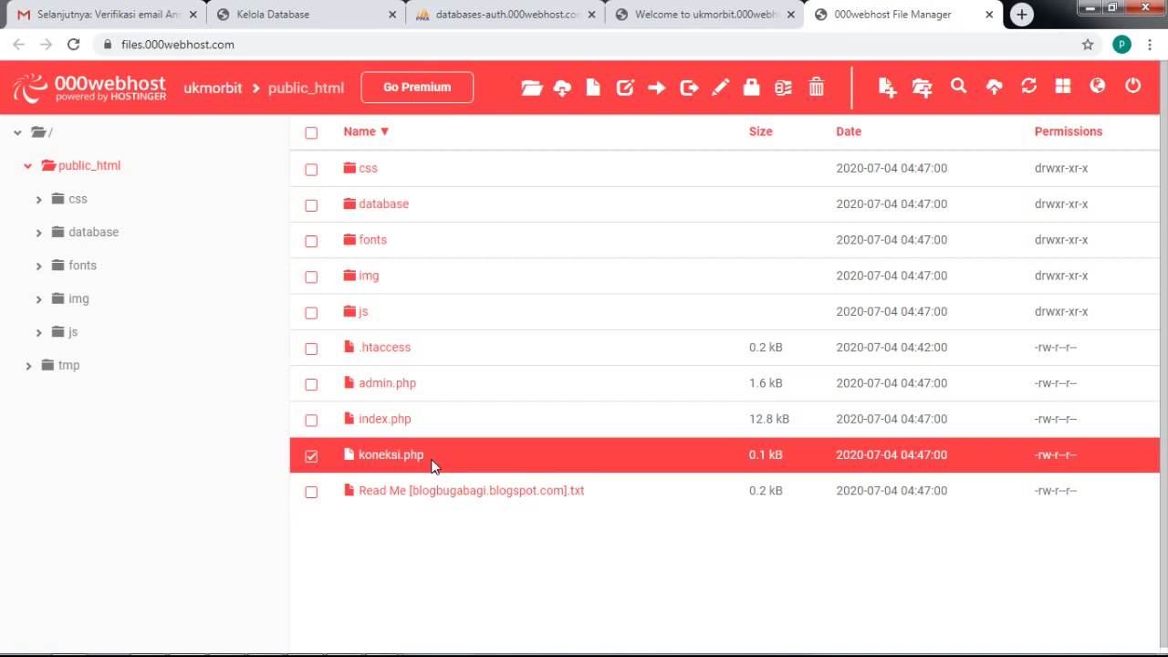
pyautogui.rightClick(433, 466)
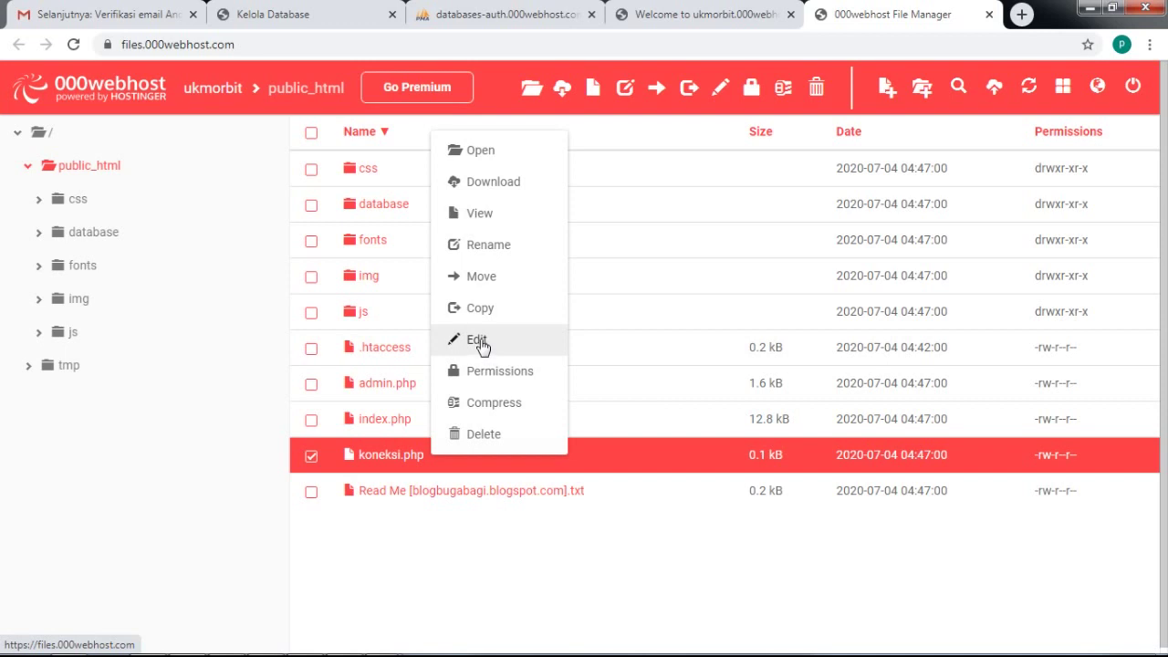
pyautogui.click(478, 342)
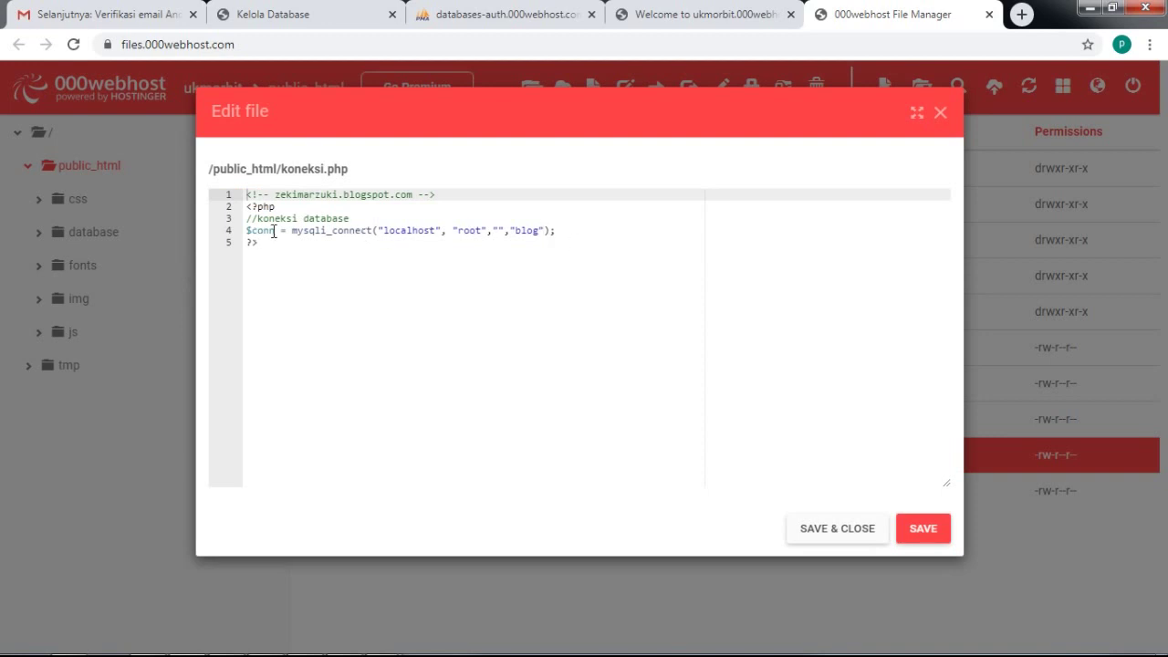
# Review the mysqli_connect line (localhost, root, empty password, blog) and look up the hosted database details.
pyautogui.moveTo(298, 231); pyautogui.dragTo(641, 233)
pyautogui.click(610, 305)
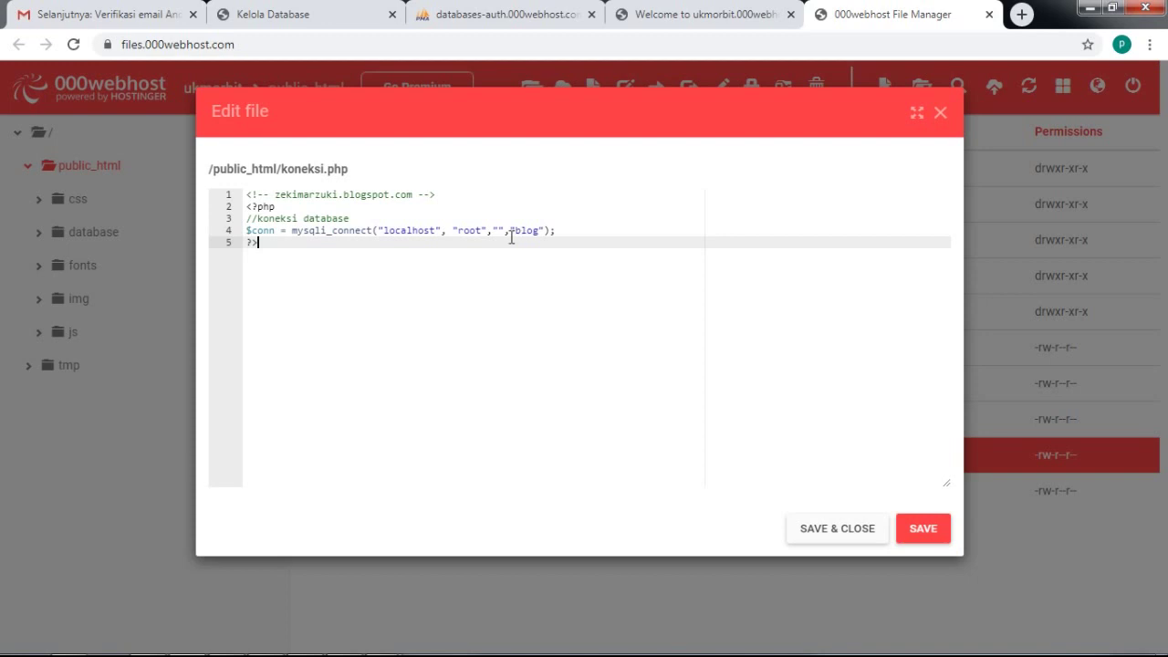
pyautogui.moveTo(461, 230); pyautogui.dragTo(484, 231)
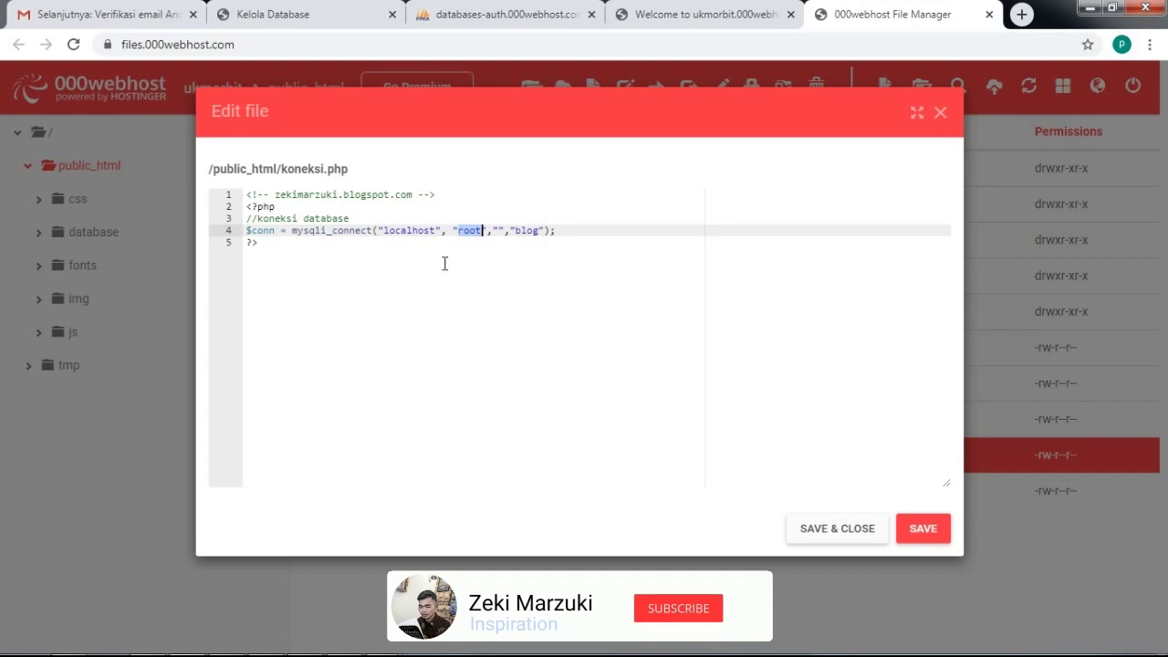
pyautogui.moveTo(515, 231); pyautogui.dragTo(539, 233)
pyautogui.click(498, 231)
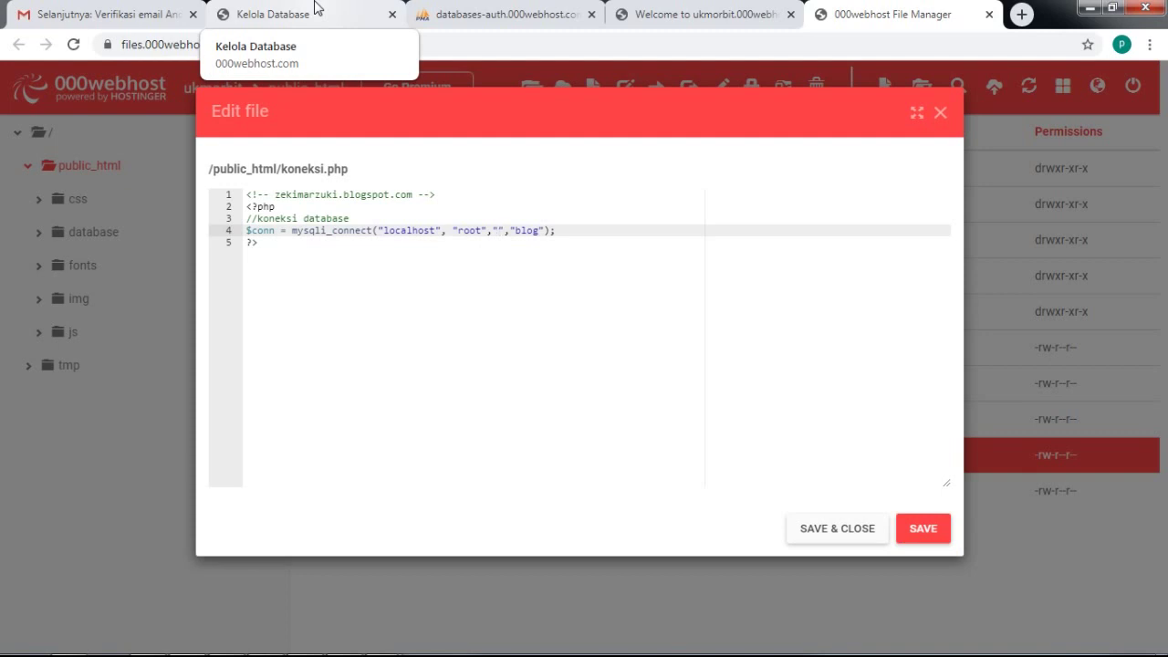
pyautogui.click(314, 7)
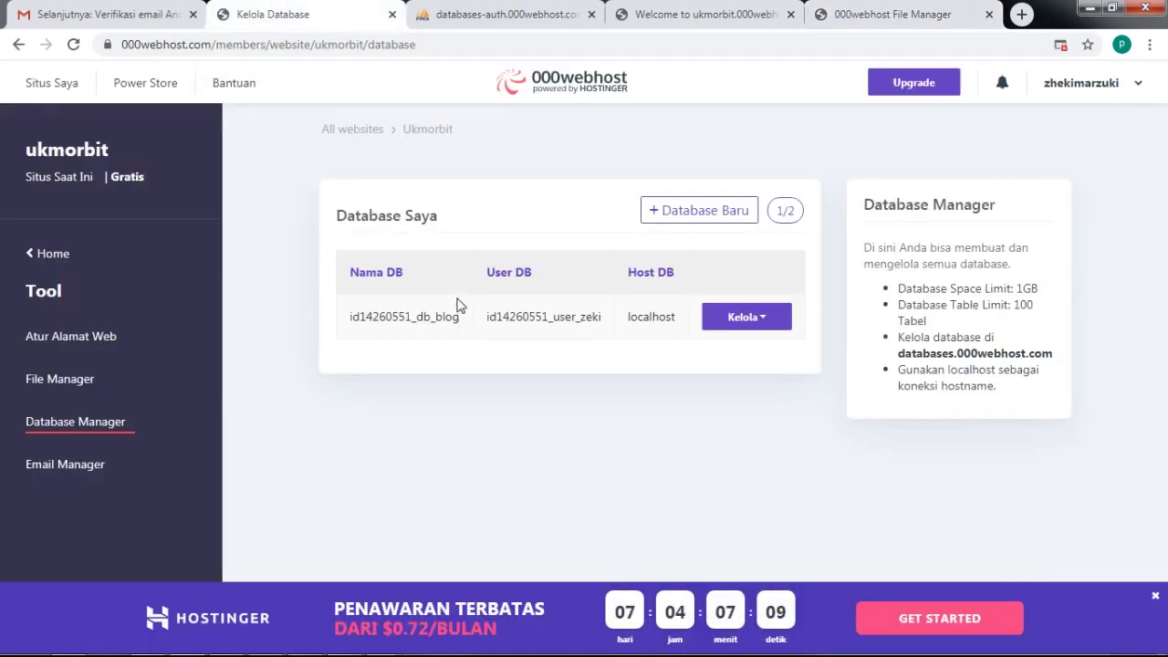
# Replace 'blog' and 'root' in koneksi.php with the hosted database name id14260551_db_blog and its user.
pyautogui.moveTo(350, 320); pyautogui.dragTo(459, 335)
pyautogui.hotkey('ctrl', 'c')
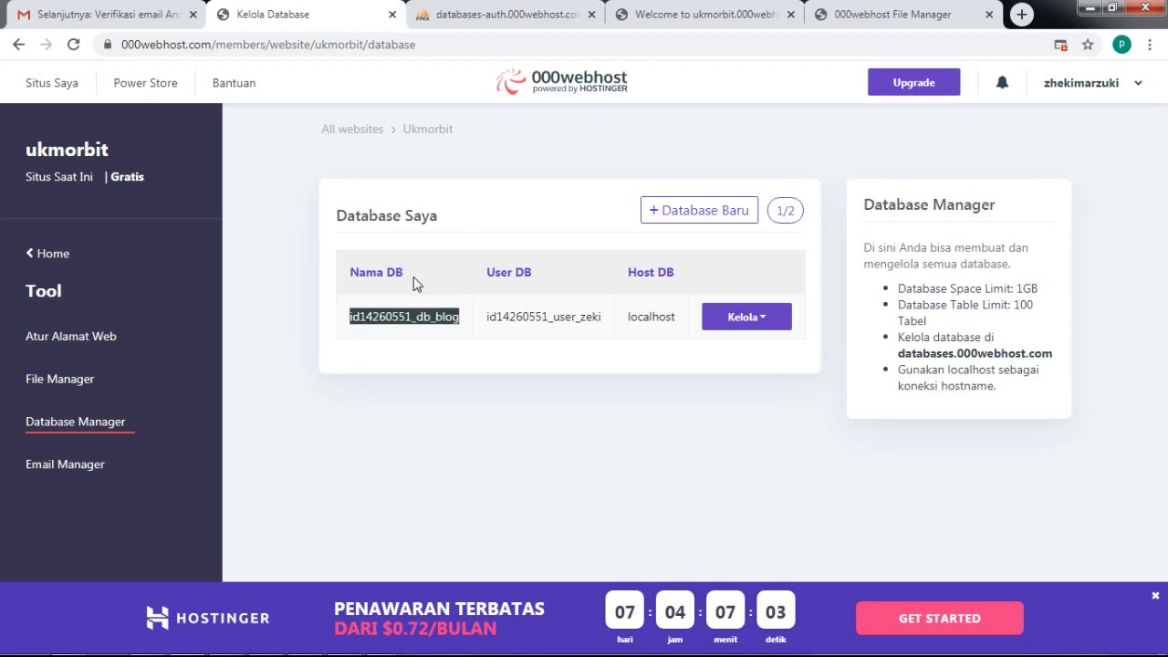
pyautogui.click(893, 14)
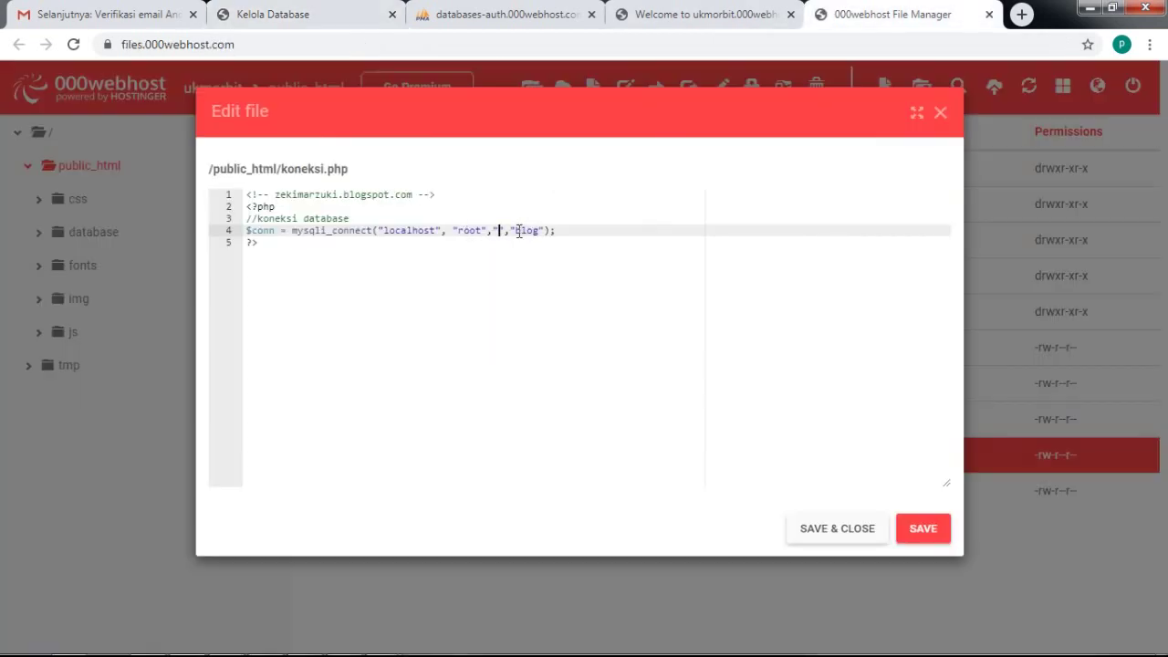
pyautogui.moveTo(517, 232); pyautogui.dragTo(537, 235)
pyautogui.hotkey('ctrl', 'v')
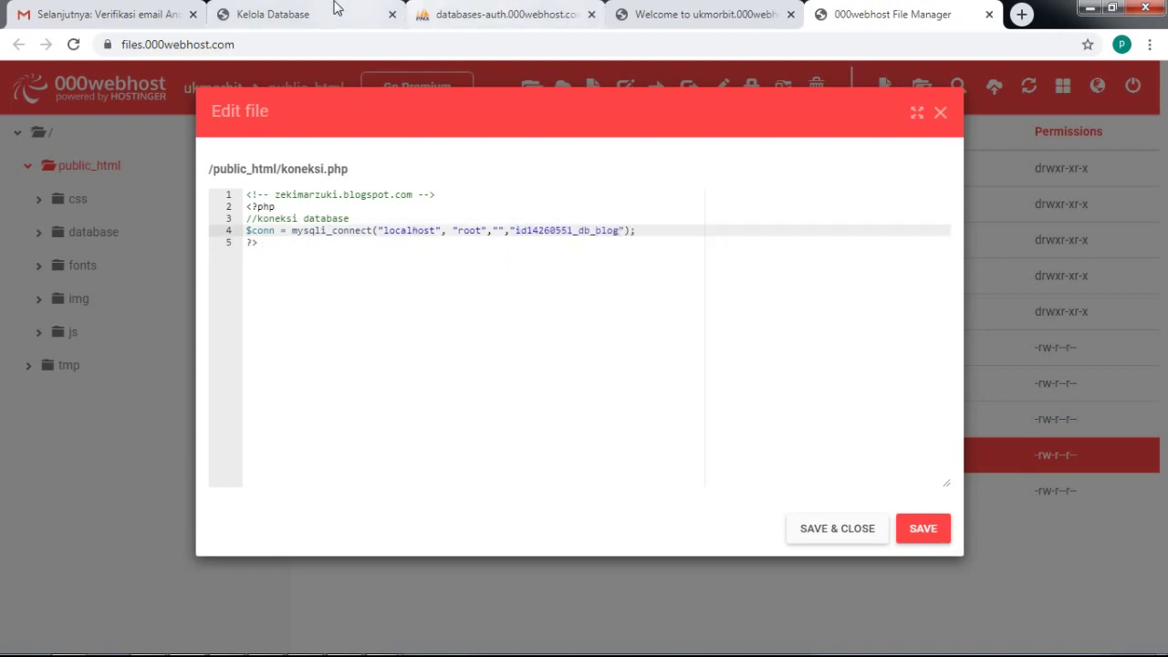
pyautogui.click(334, 8)
pyautogui.moveTo(488, 321); pyautogui.dragTo(610, 337)
pyautogui.hotkey('ctrl', 'c')
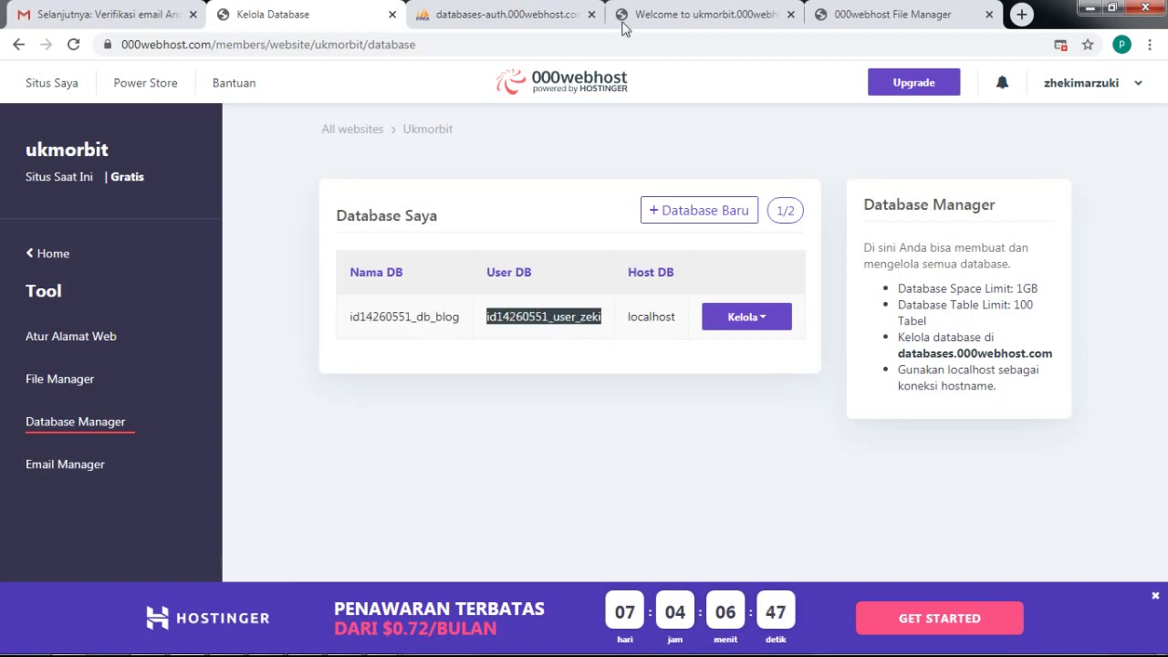
pyautogui.click(821, 14)
pyautogui.doubleClick(460, 231)
pyautogui.hotkey('ctrl', 'v')
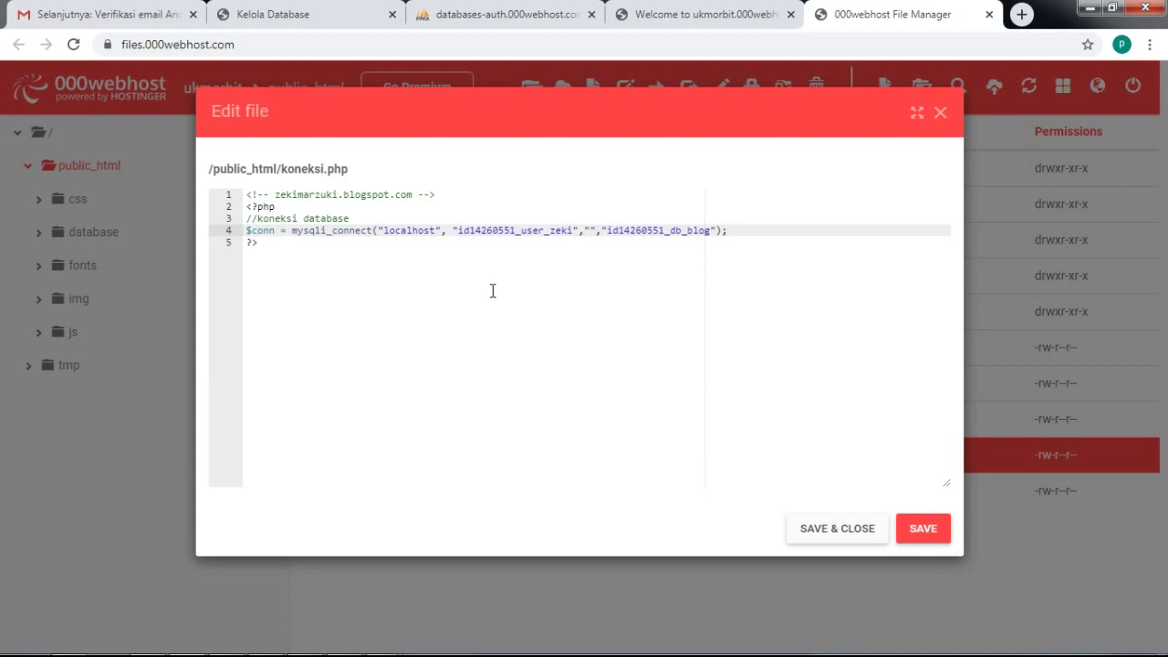
# Paste the database password from the note into the empty password quotes and save koneksi.php.
pyautogui.moveTo(215, 650)
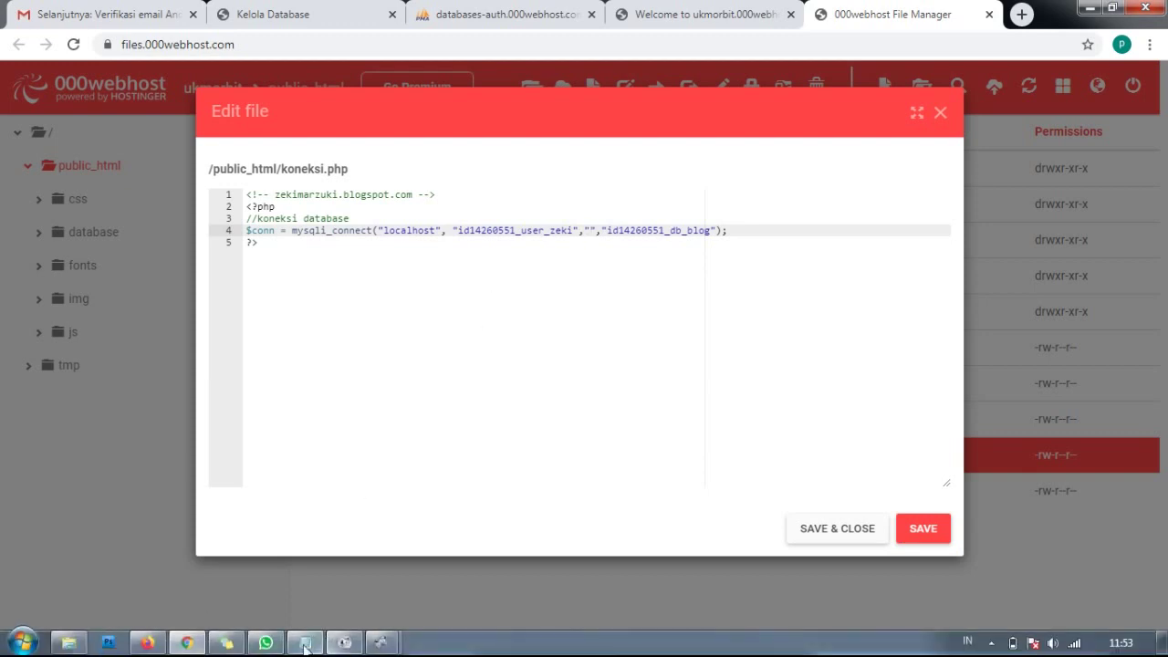
pyautogui.click(305, 649)
pyautogui.moveTo(908, 415); pyautogui.dragTo(815, 414)
pyautogui.hotkey('ctrl', 'c')
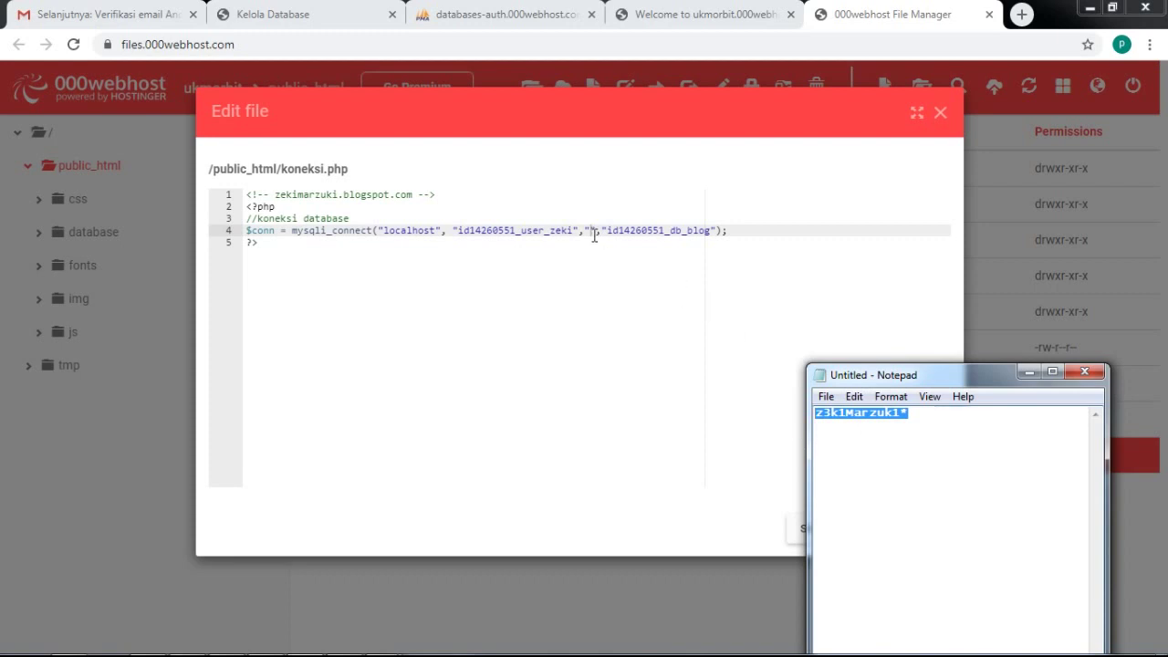
pyautogui.click(592, 231)
pyautogui.hotkey('ctrl', 'v')
pyautogui.click(630, 360)
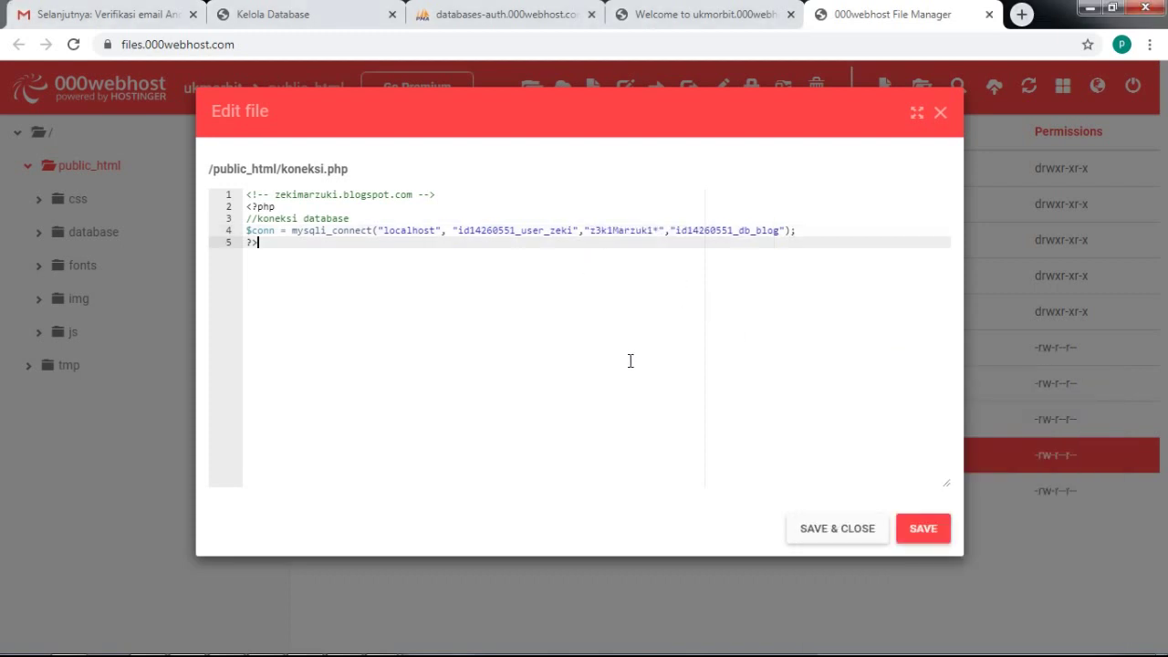
pyautogui.click(926, 535)
pyautogui.click(726, 16)
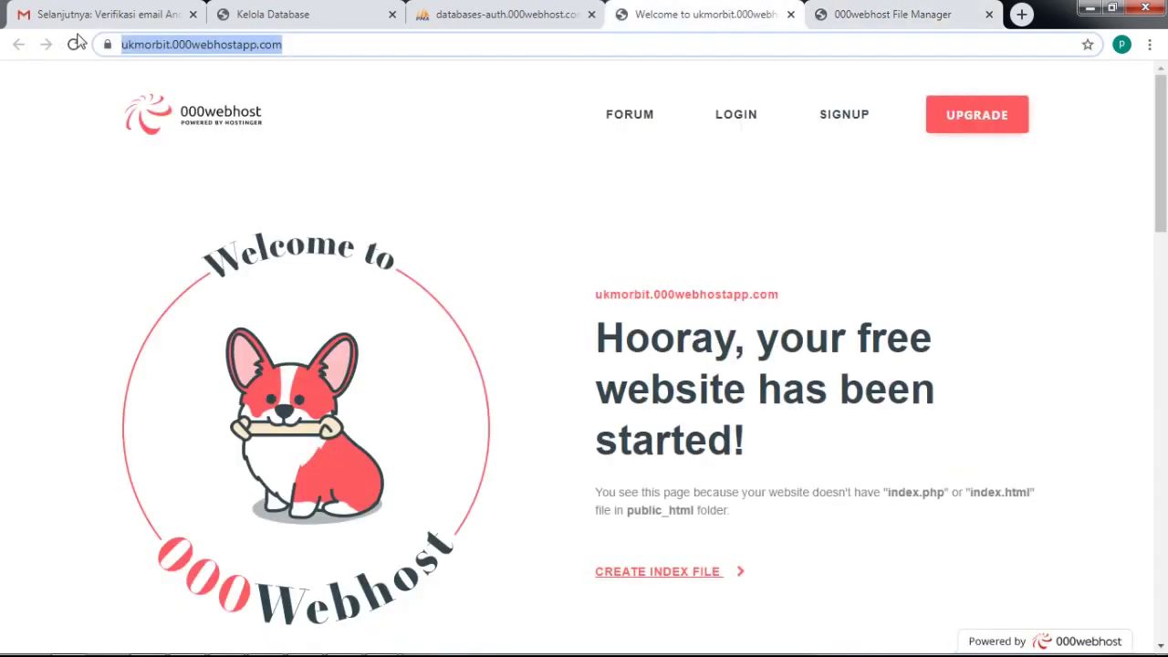
# Close the welcome tab and launch ukmorbit.000webhostapp.com from Situs Saya to view the UKM ORBIT homepage.
pyautogui.click(792, 17)
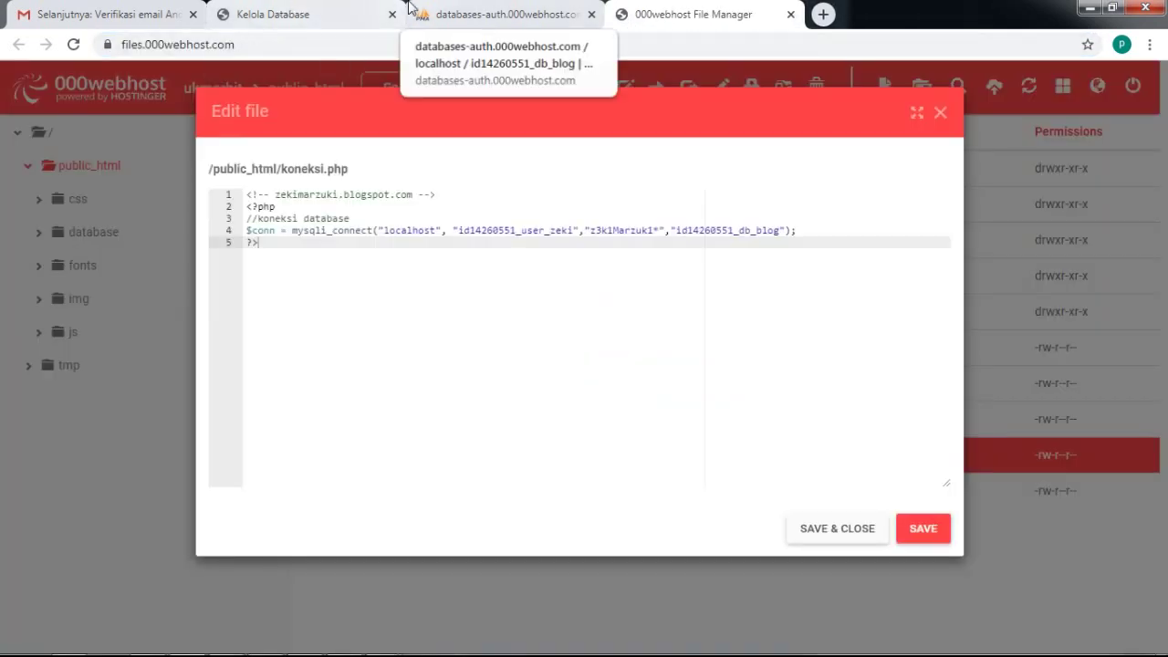
pyautogui.click(330, 11)
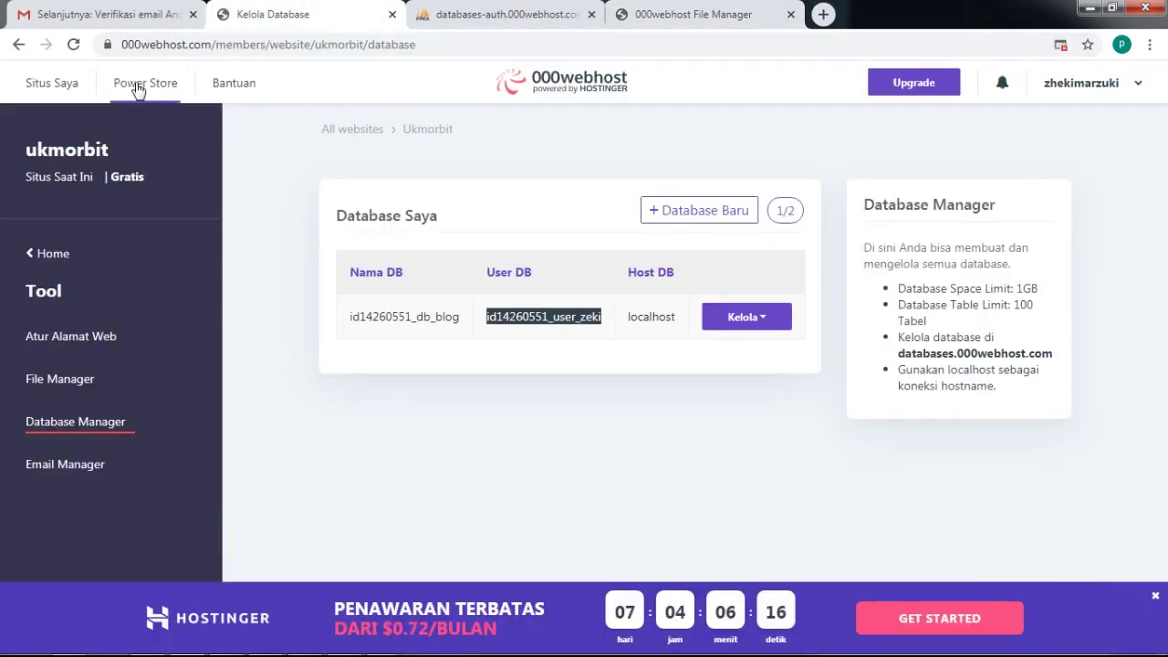
pyautogui.click(51, 87)
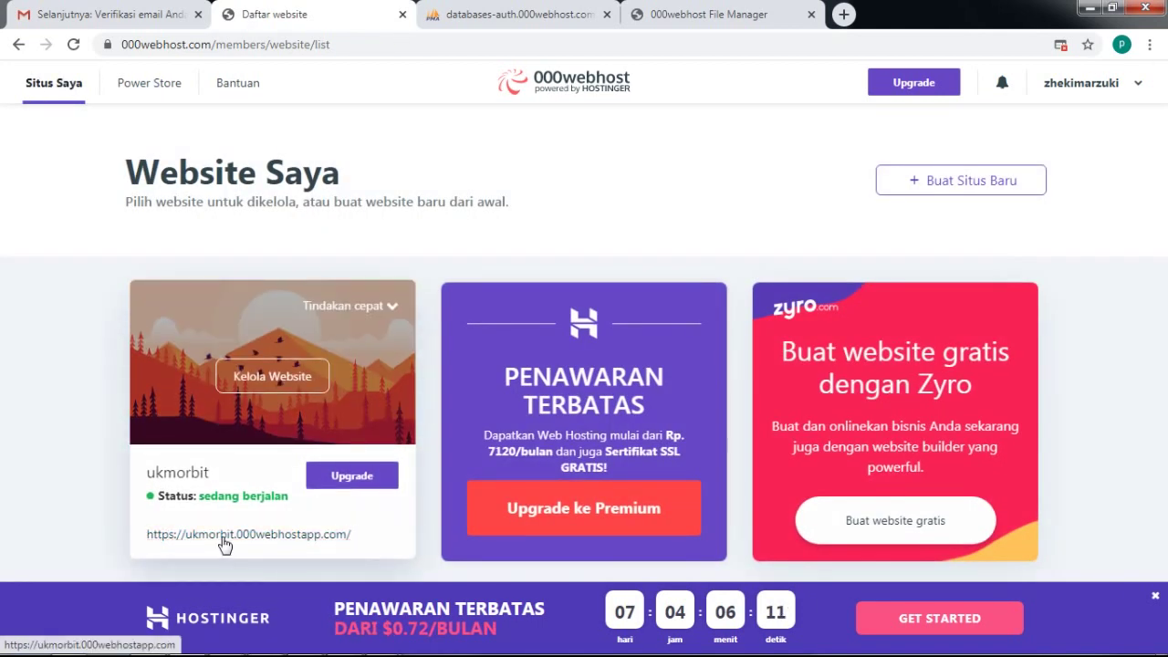
pyautogui.click(224, 542)
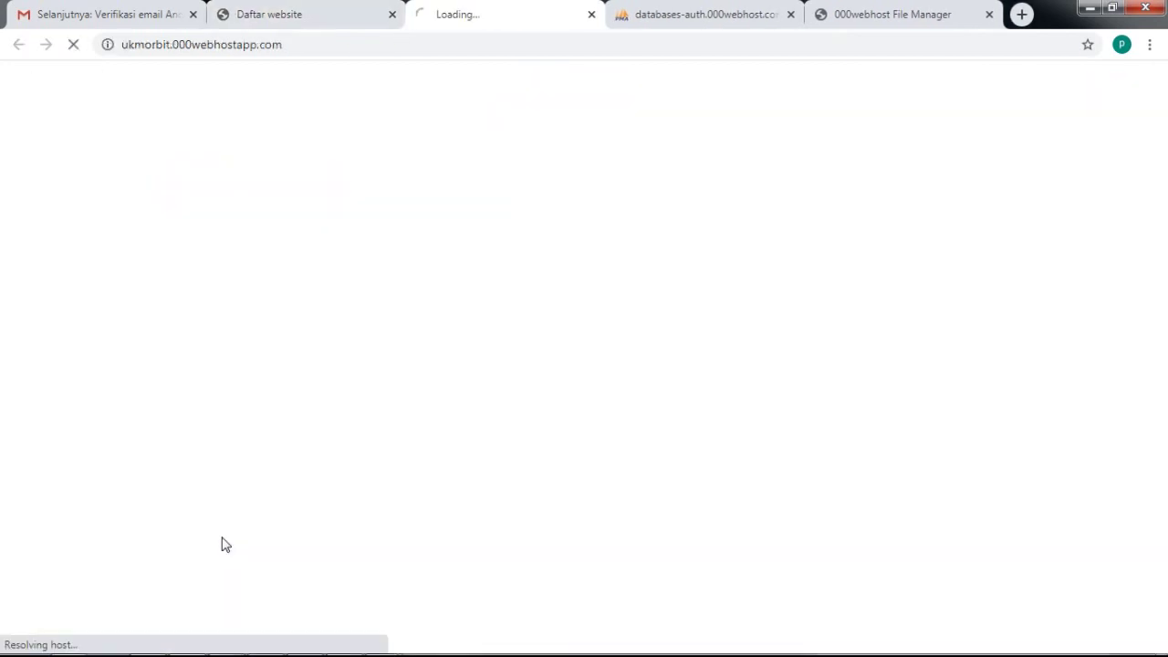
pyautogui.click(307, 22)
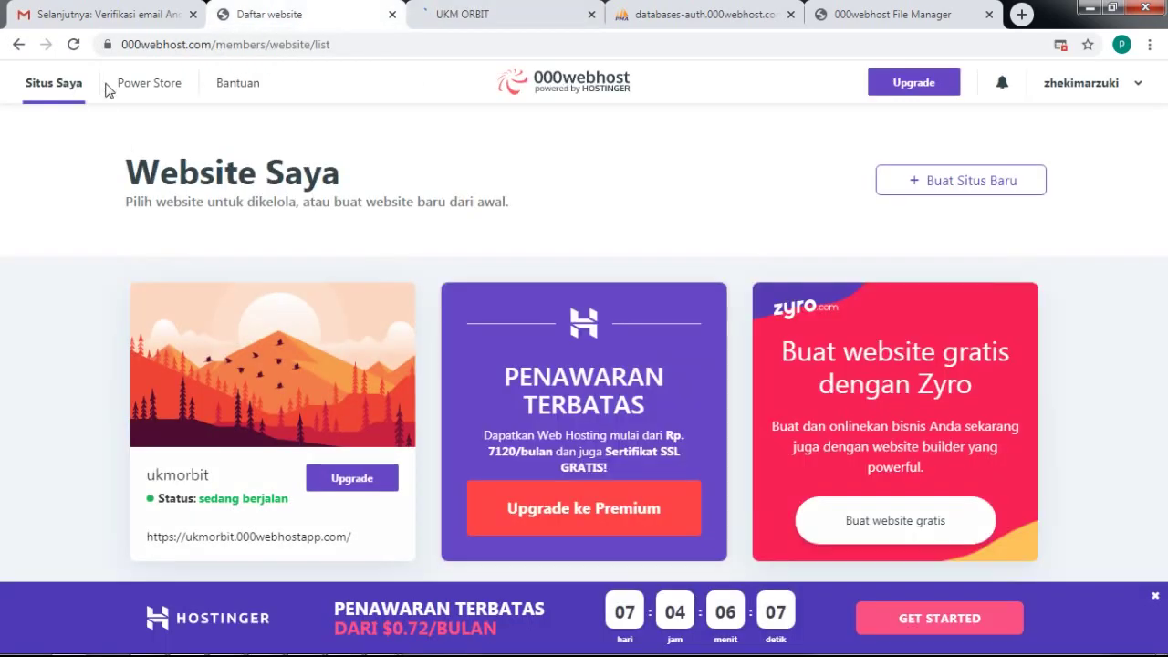
pyautogui.moveTo(283, 438)
pyautogui.click(272, 379)
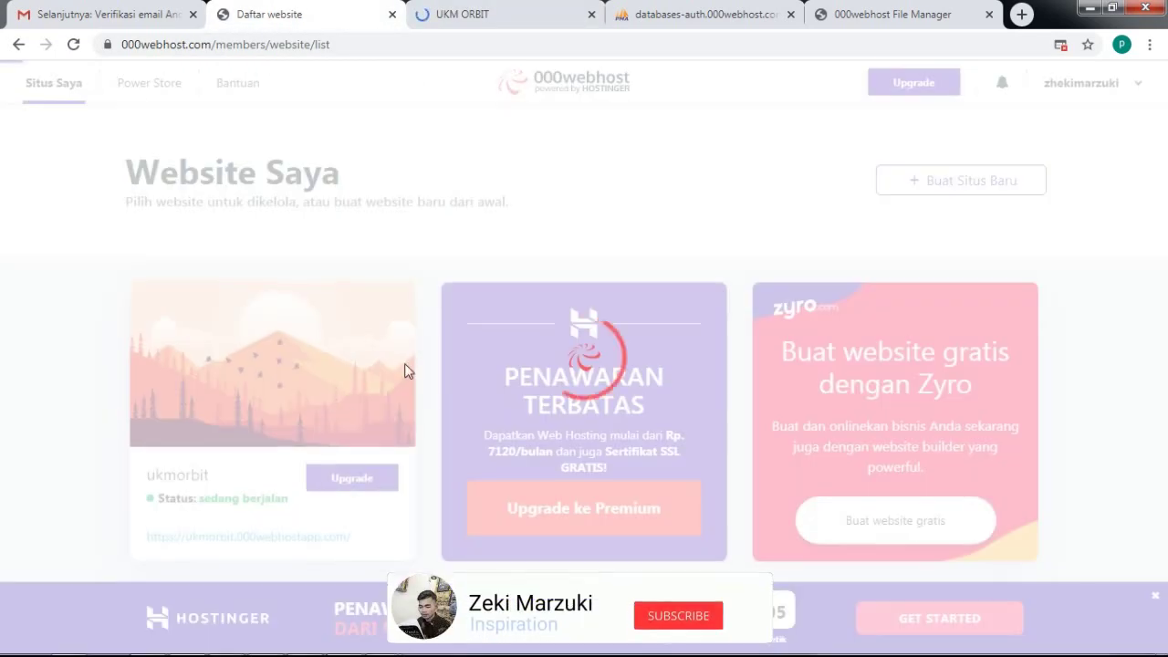
pyautogui.click(503, 11)
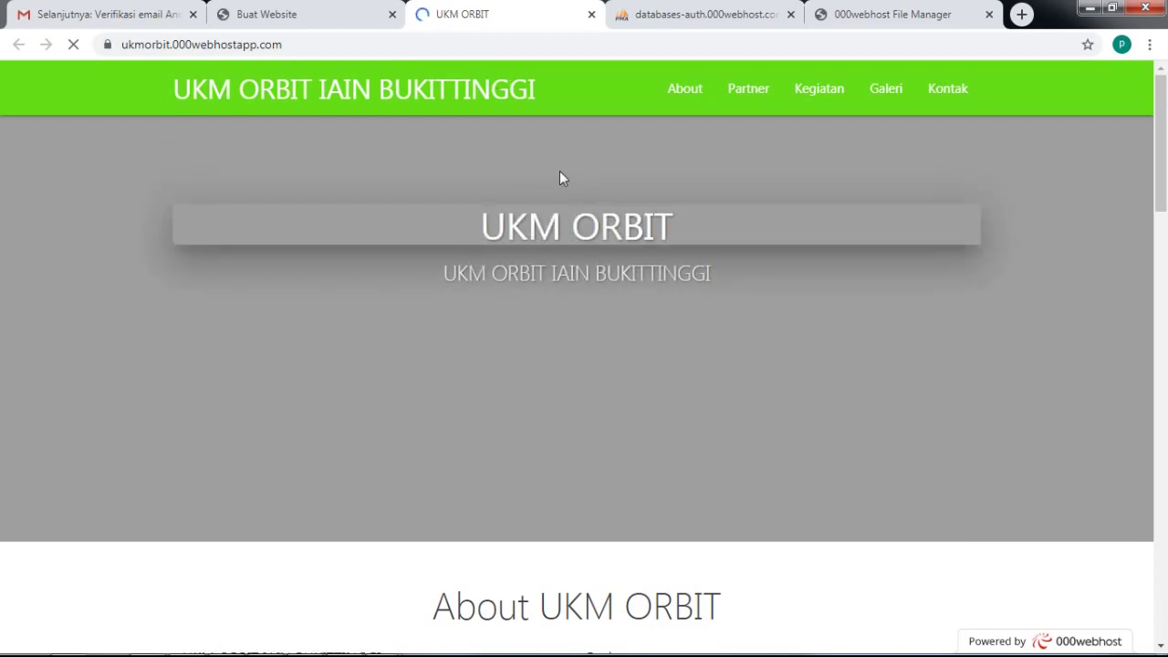
# Browse the Galeri section, enlarging the circle, classroom and certificate group photos.
pyautogui.scroll(-10, 562, 191)
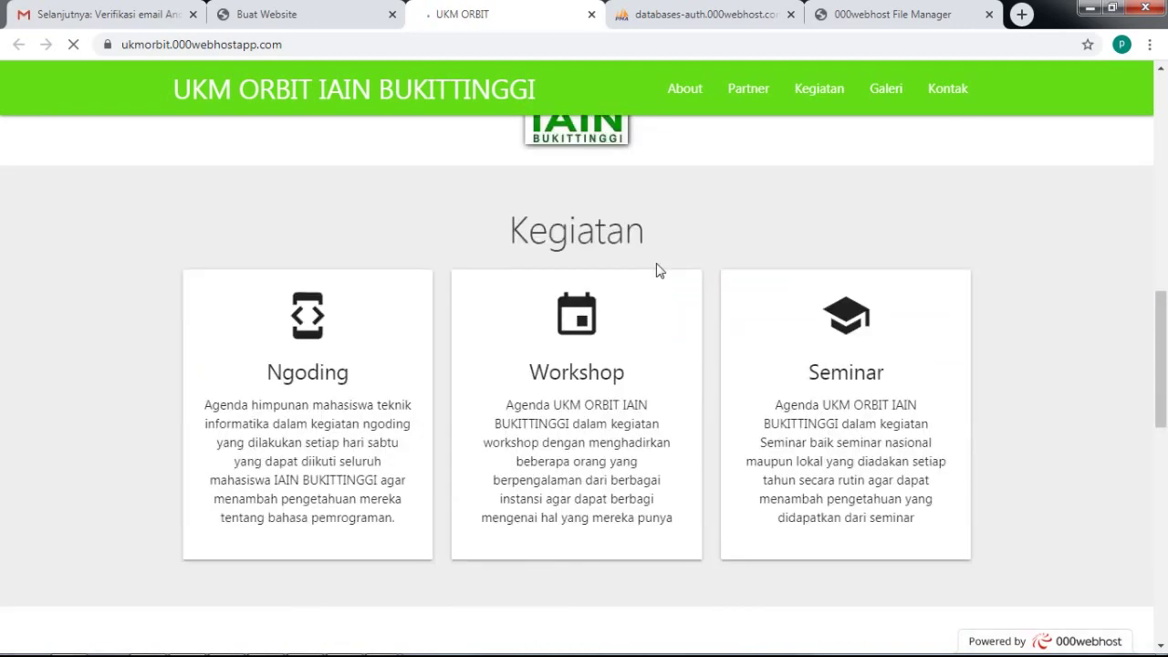
pyautogui.scroll(-7, 659, 270)
pyautogui.scroll(3, 547, 274)
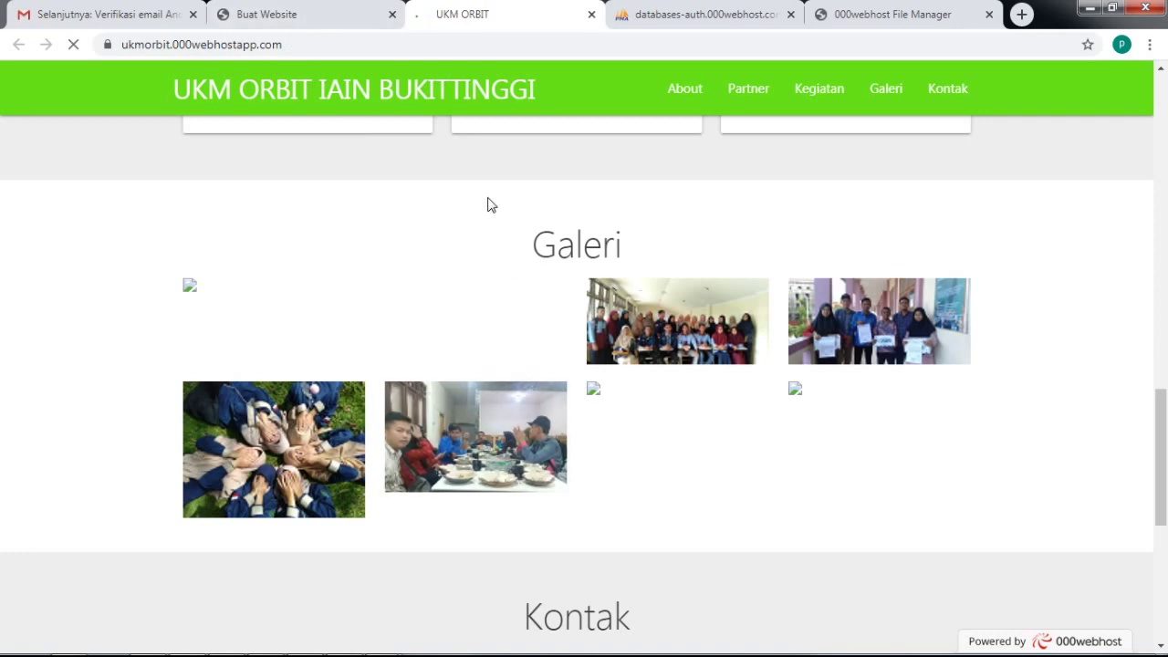
pyautogui.click(265, 445)
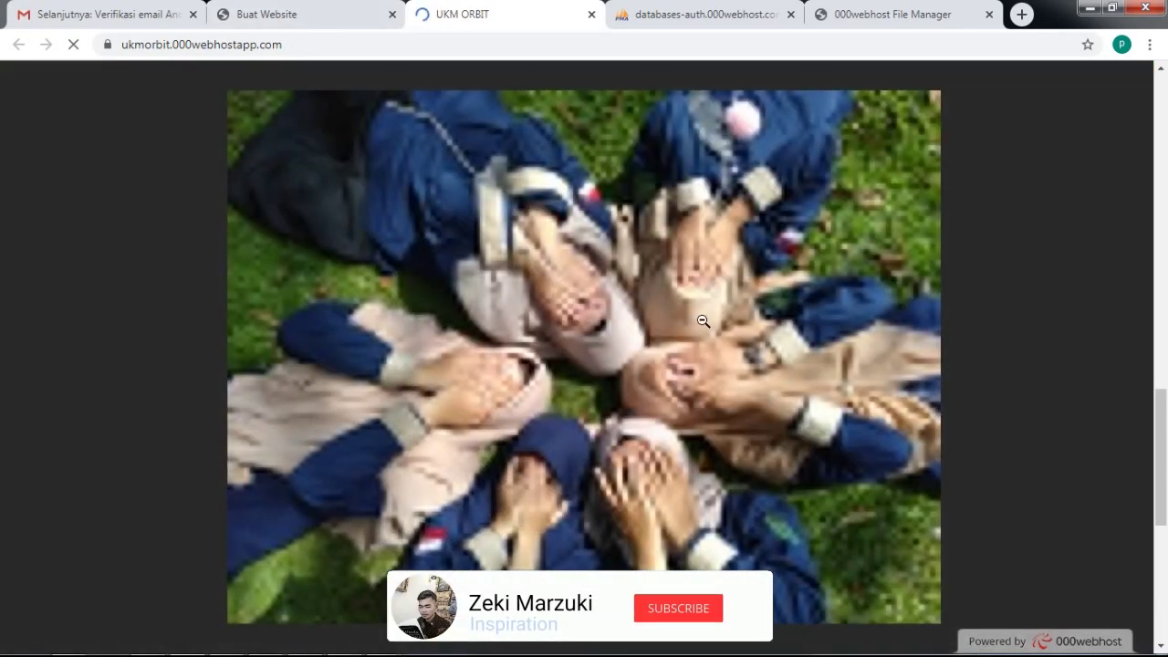
pyautogui.click(703, 321)
pyautogui.click(674, 340)
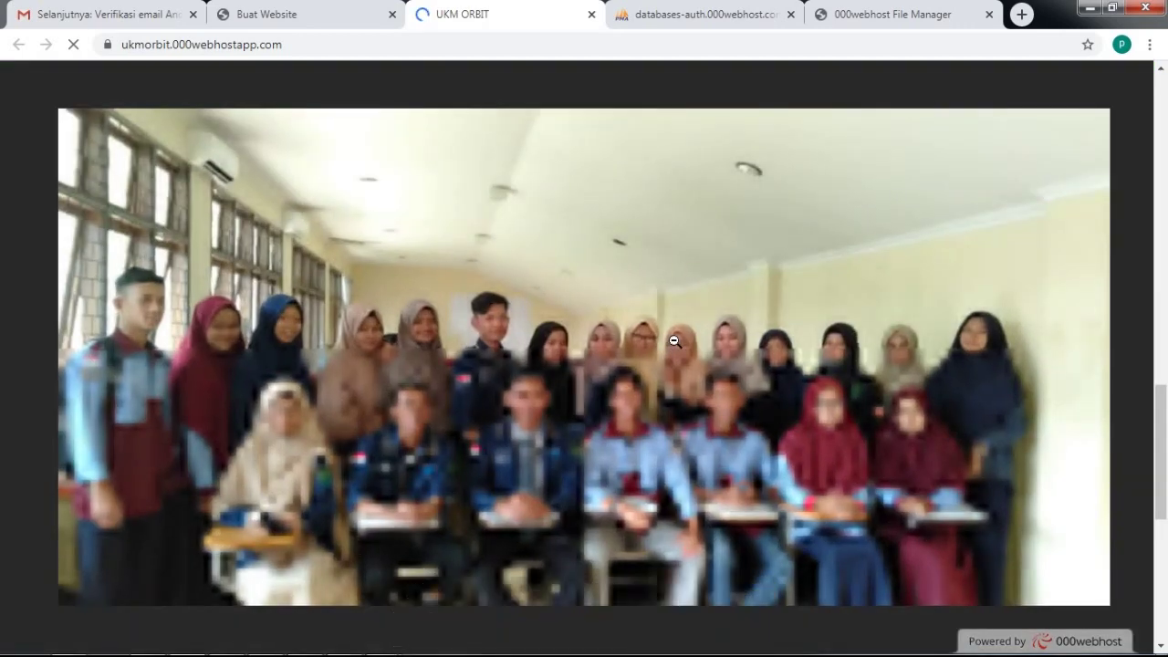
pyautogui.click(674, 341)
pyautogui.click(883, 303)
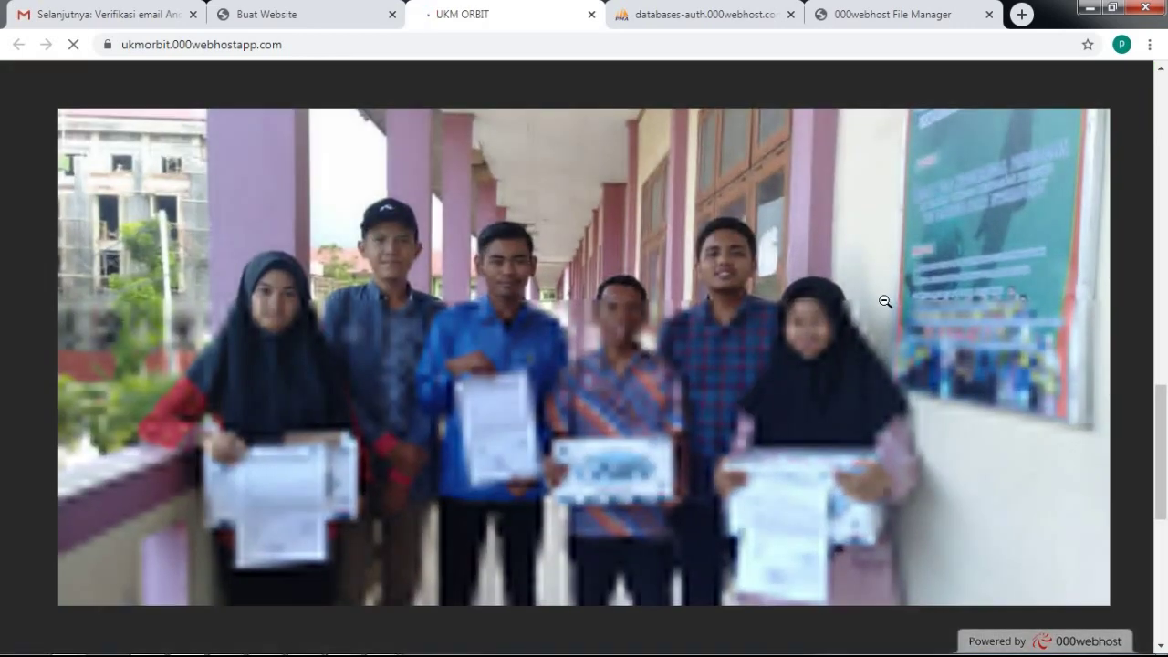
pyautogui.click(883, 301)
# Check the Kontak form, then bring up the phpMyAdmin db_blog page.
pyautogui.scroll(-6, 816, 347)
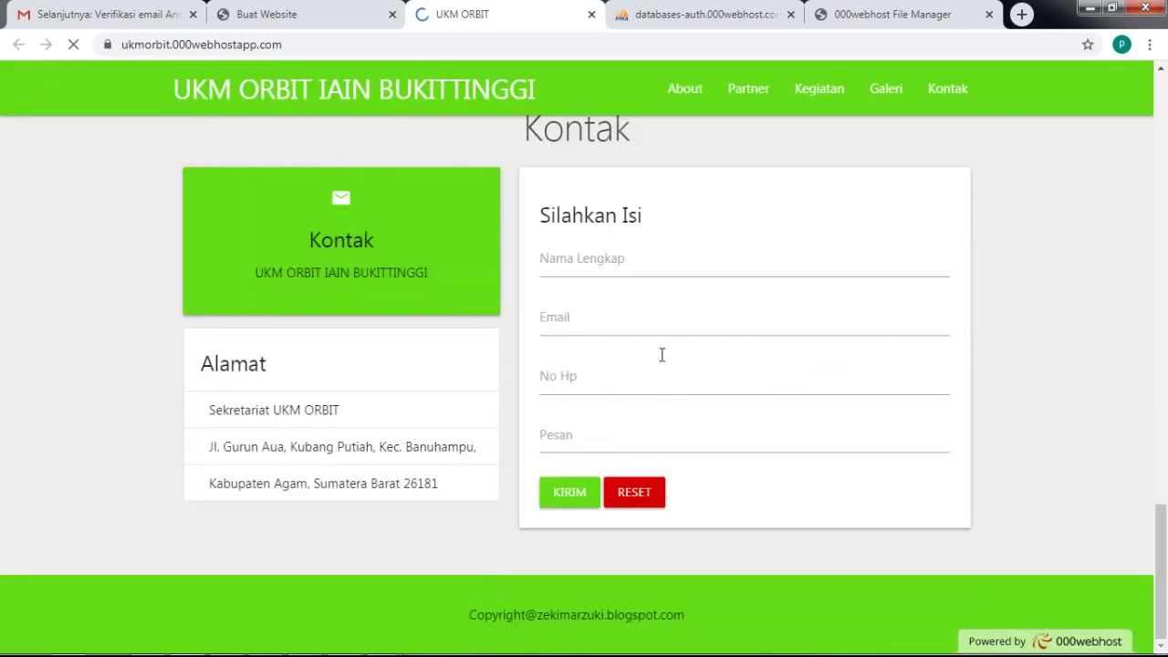
pyautogui.scroll(15, 680, 265)
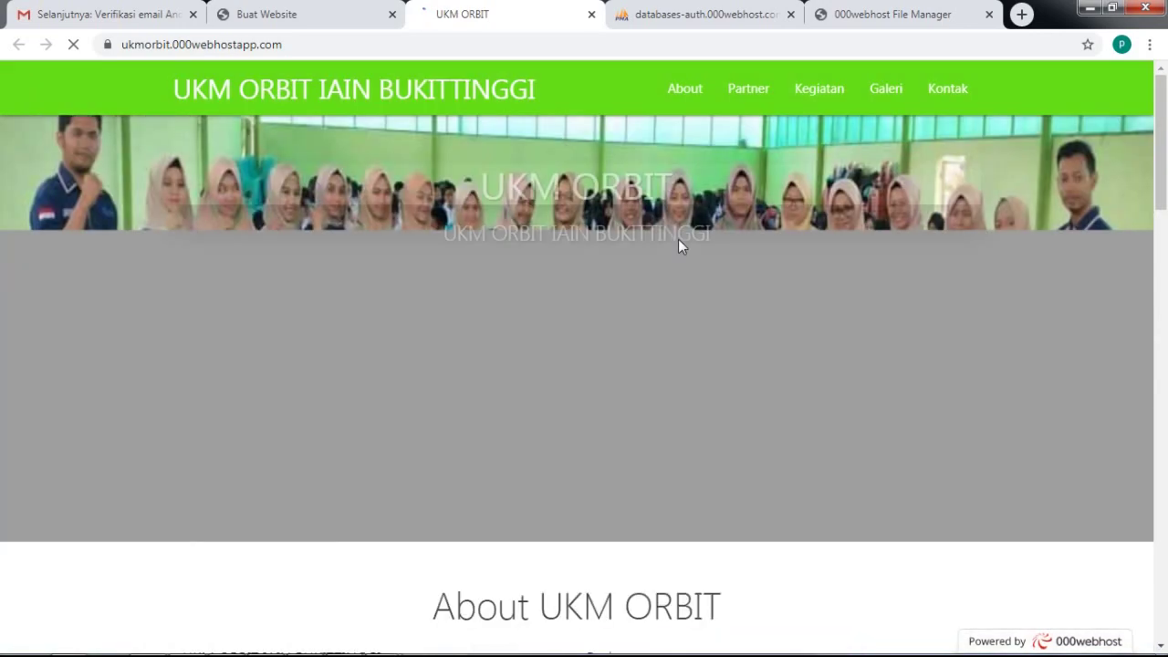
pyautogui.click(639, 11)
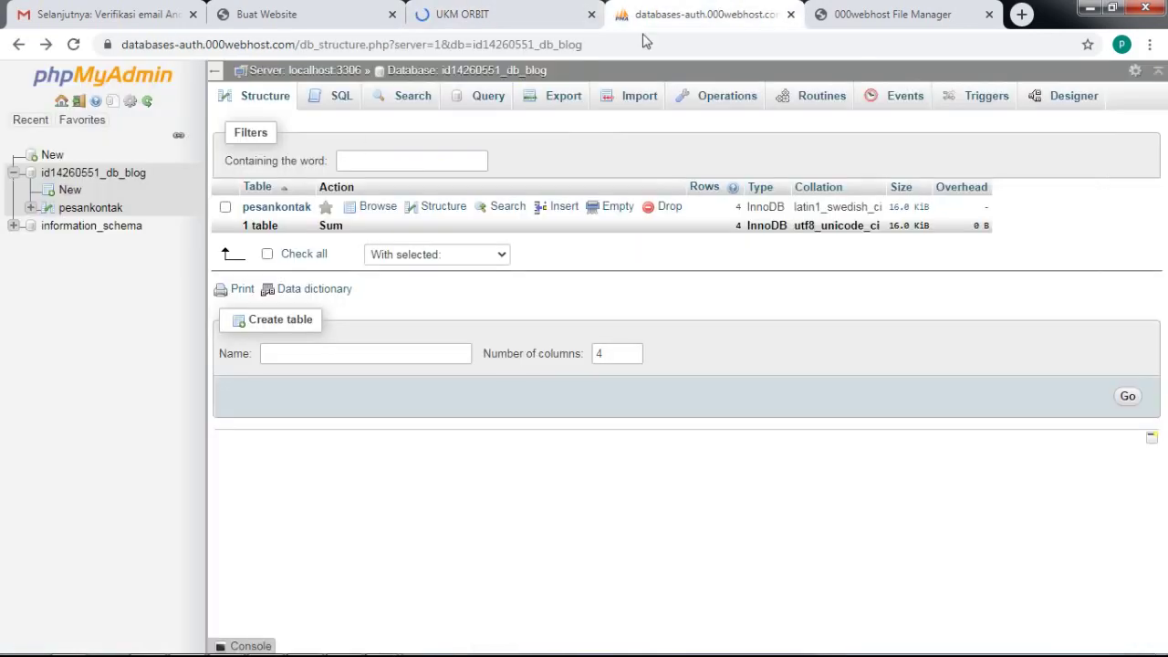
# Browse pesankontak's 4 stored messages in phpMyAdmin, then go back to the UKM ORBIT site.
pyautogui.click(276, 207)
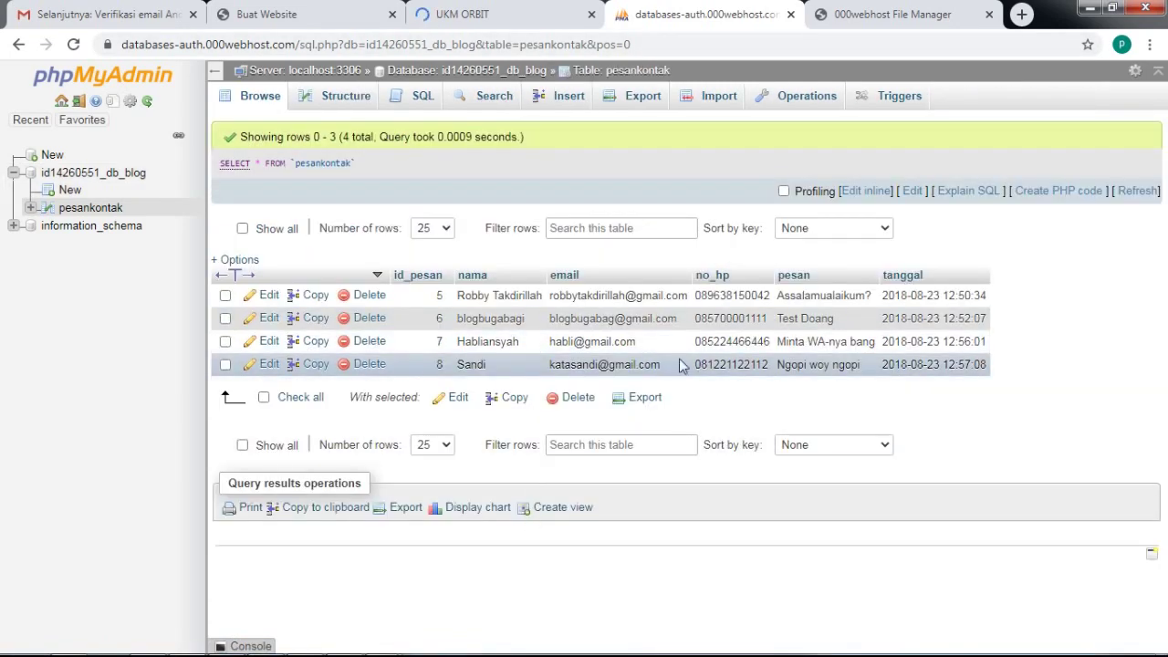
pyautogui.click(523, 13)
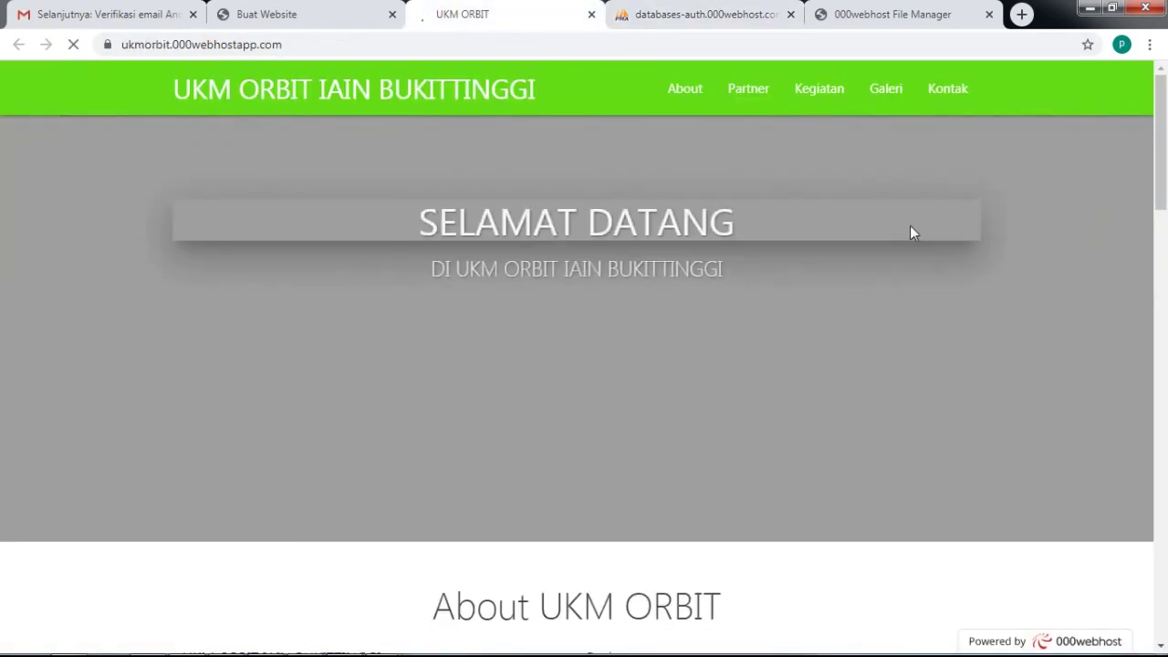
# Submit the Kontak form with a sample full name, e-mail, phone number and the message 'Bosan'.
pyautogui.scroll(-15, 1084, 266)
pyautogui.scroll(4, 873, 384)
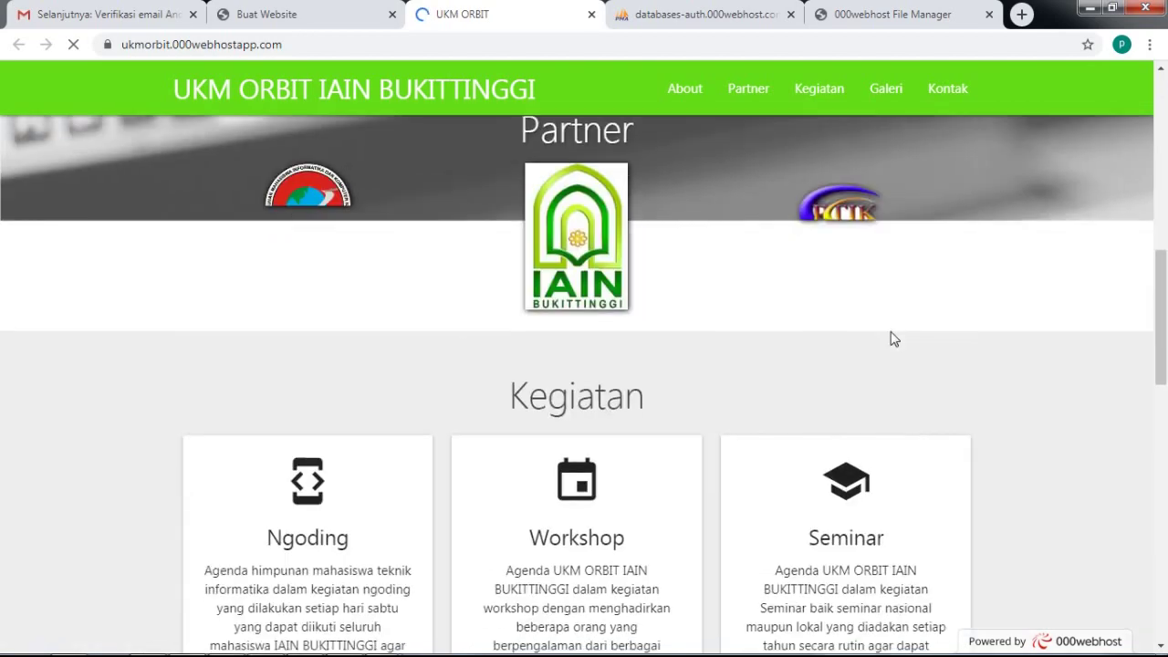
pyautogui.scroll(-10, 892, 336)
pyautogui.click(608, 263)
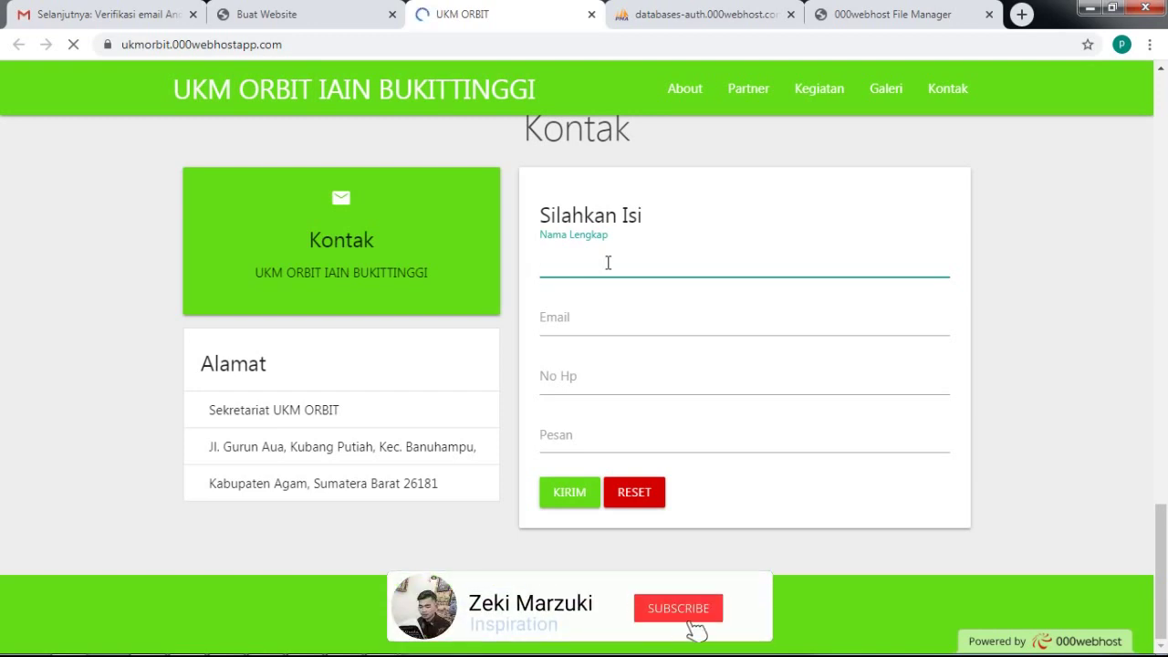
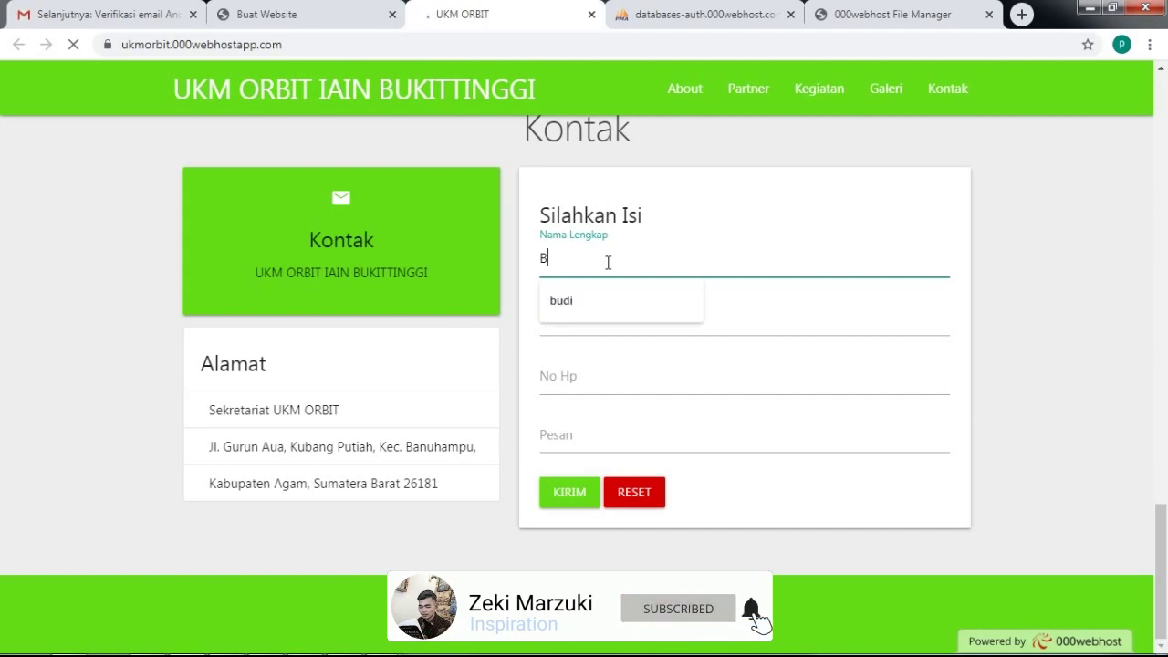
pyautogui.press('Tab')
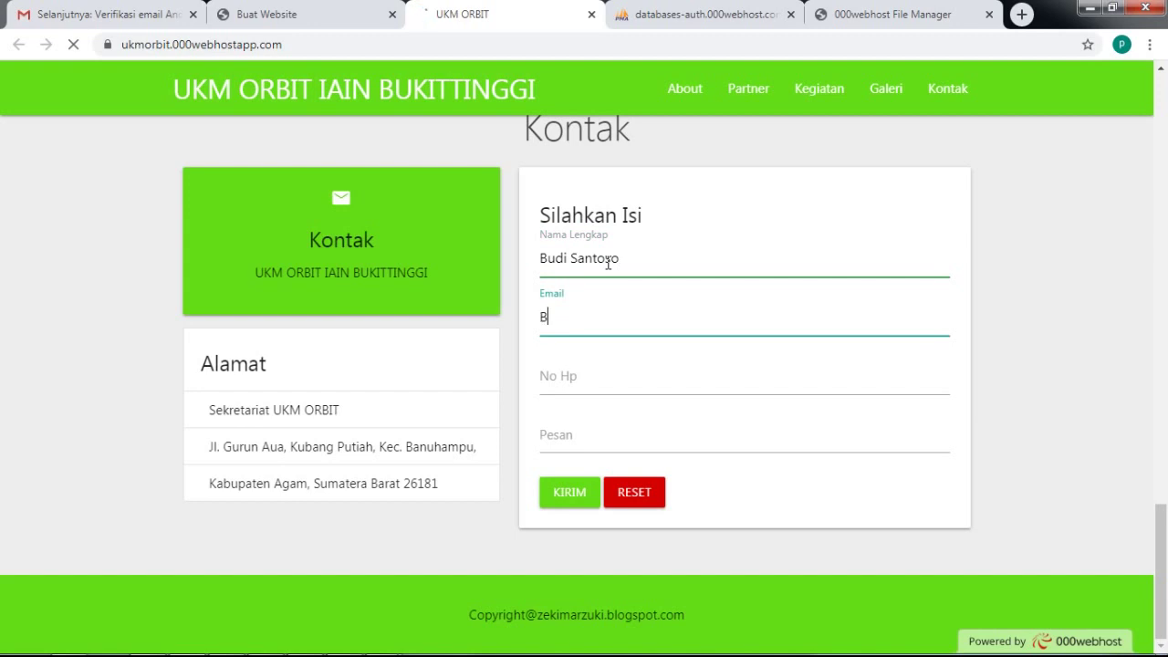
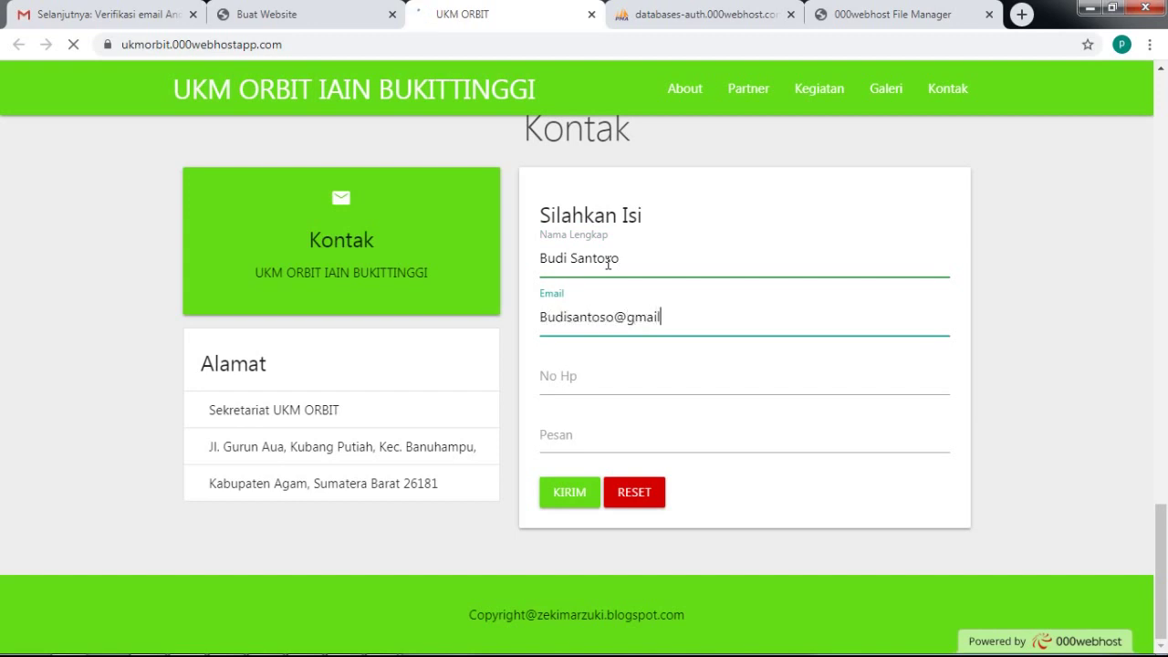
pyautogui.press('Tab')
pyautogui.press('Tab')
pyautogui.write('B')
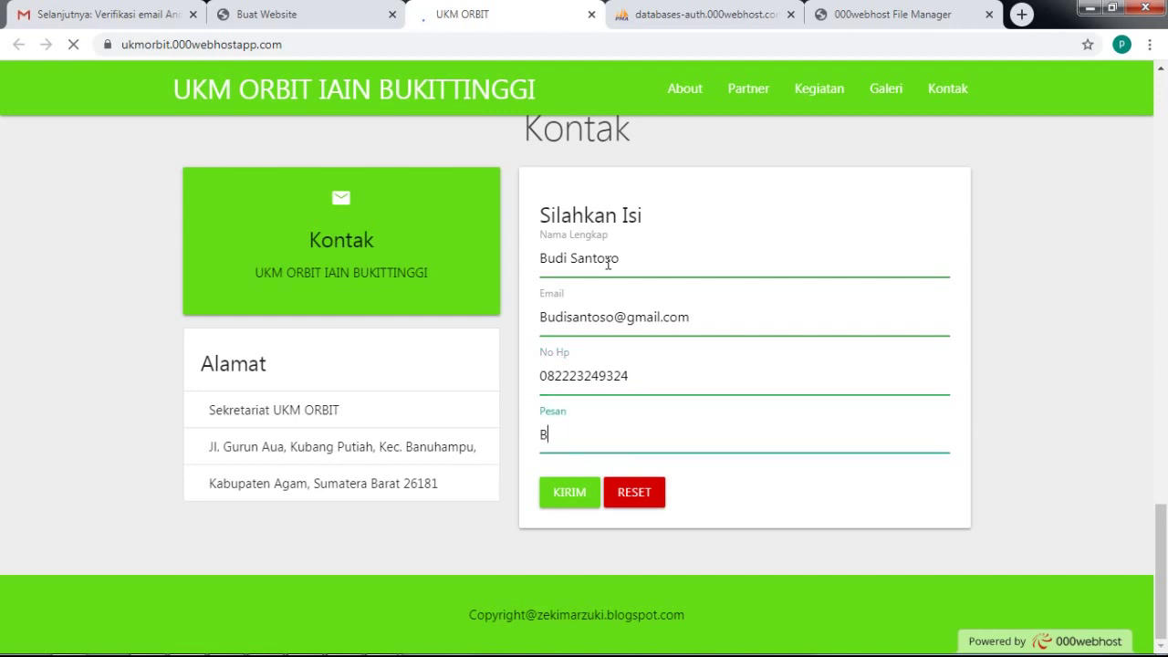
pyautogui.write('osan')
pyautogui.click(577, 498)
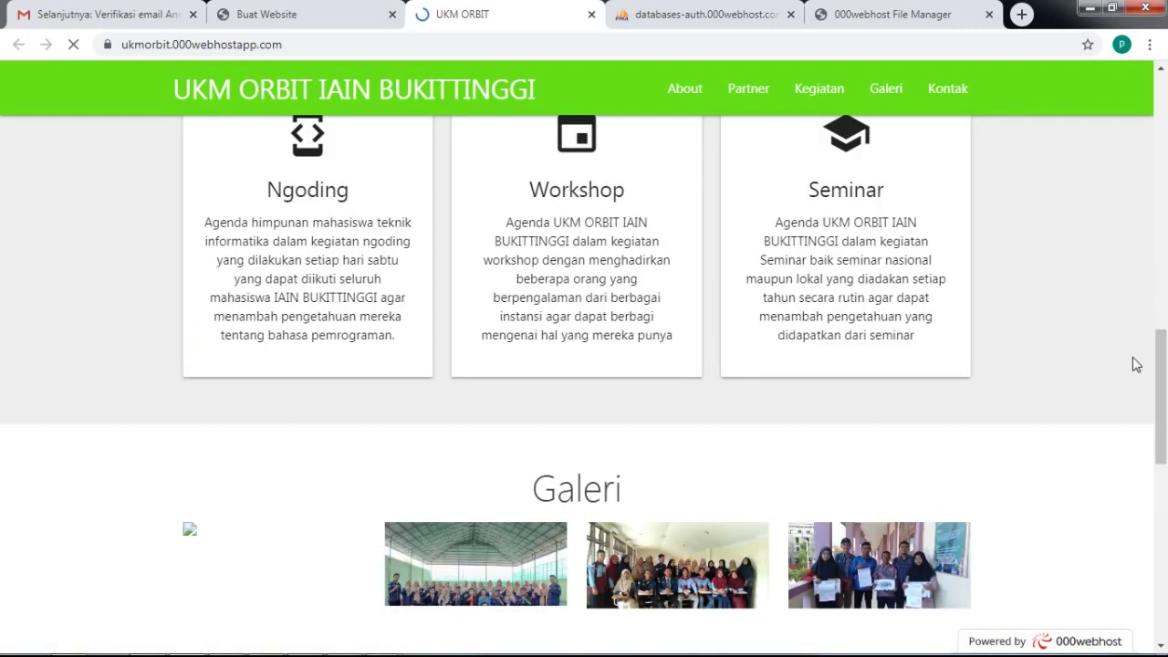
pyautogui.moveTo(1161, 402); pyautogui.dragTo(1165, 80)
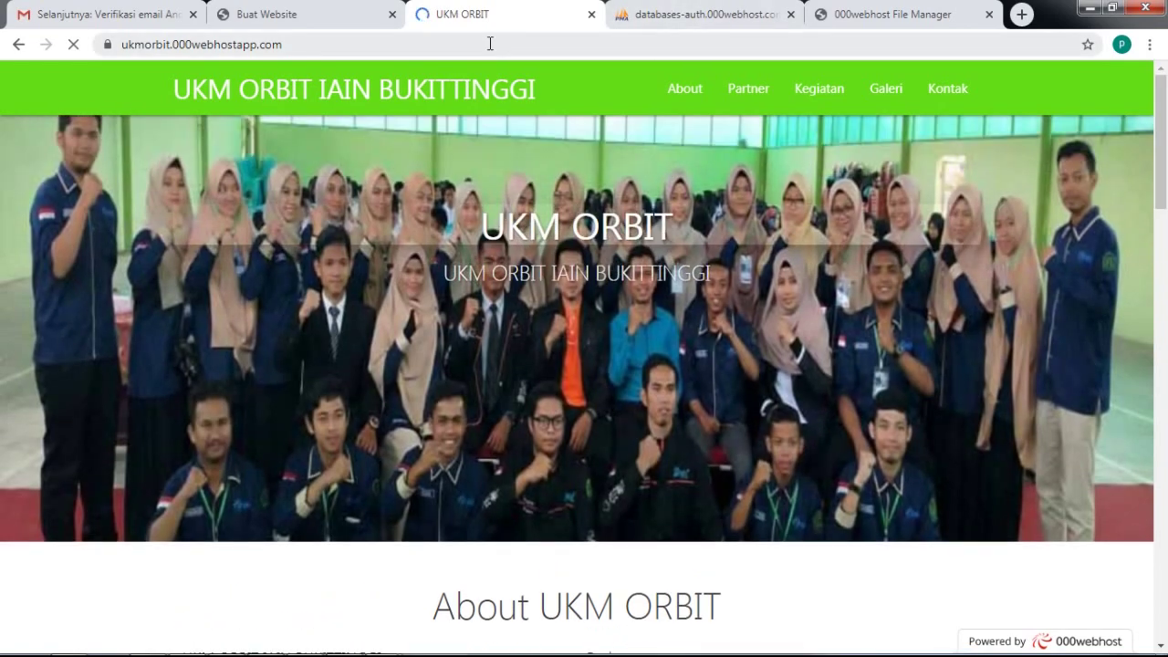
# Append /admin.php to the site address to load the admin page.
pyautogui.click(490, 41)
pyautogui.click(490, 41)
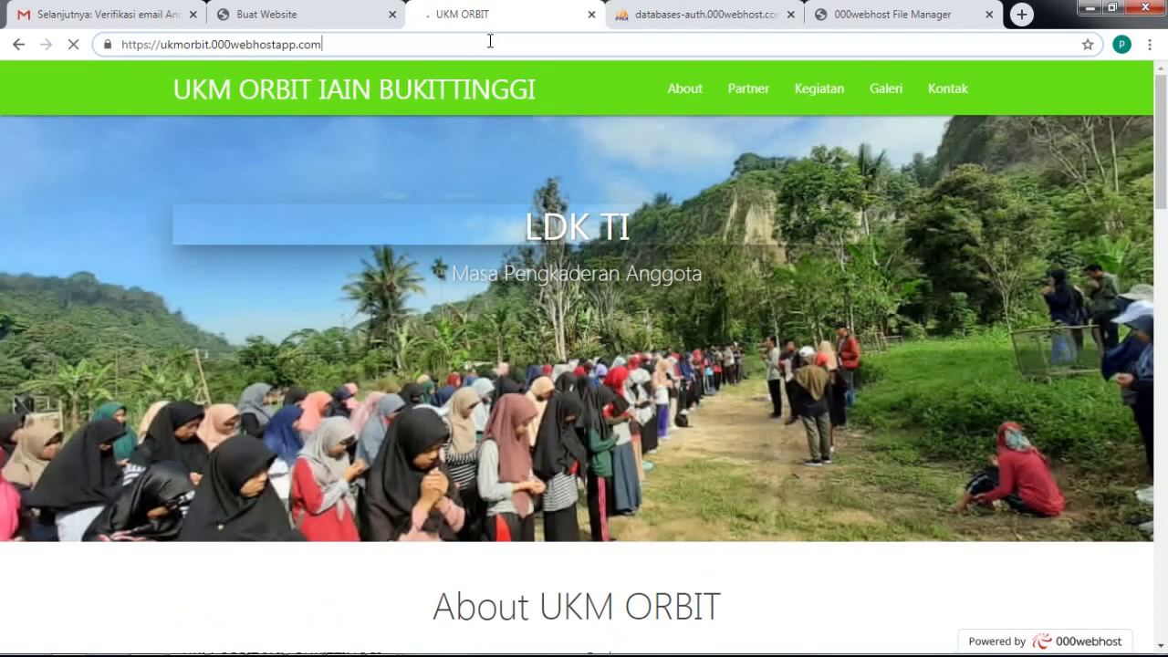
pyautogui.write('/')
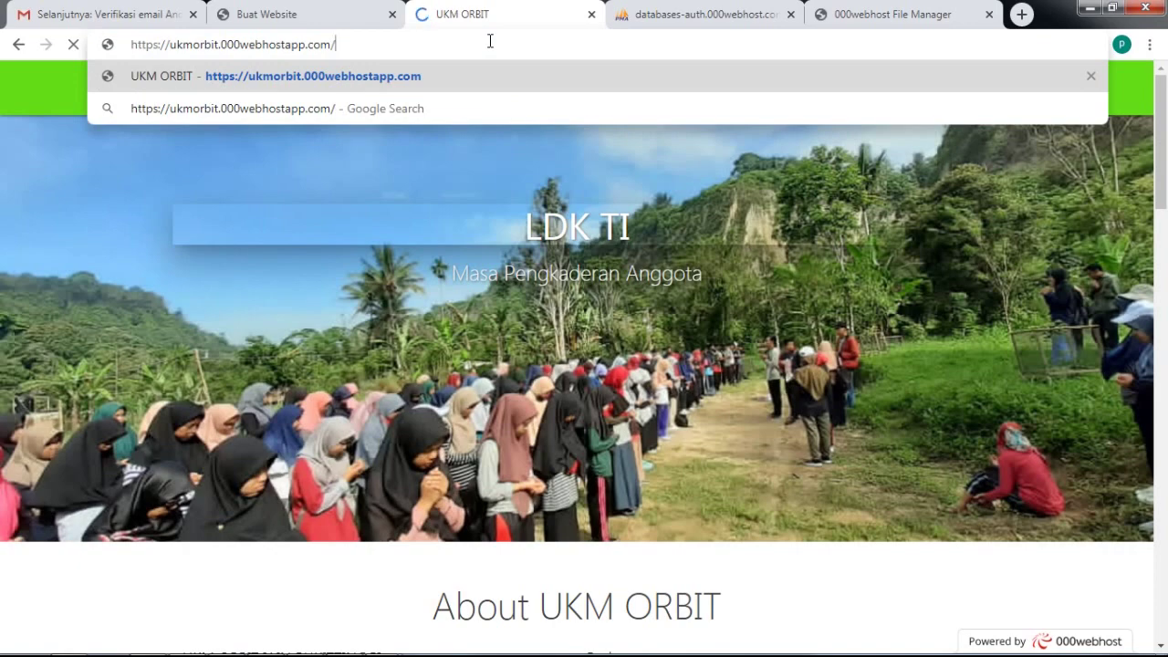
pyautogui.write('admin.php')
pyautogui.press('Return')
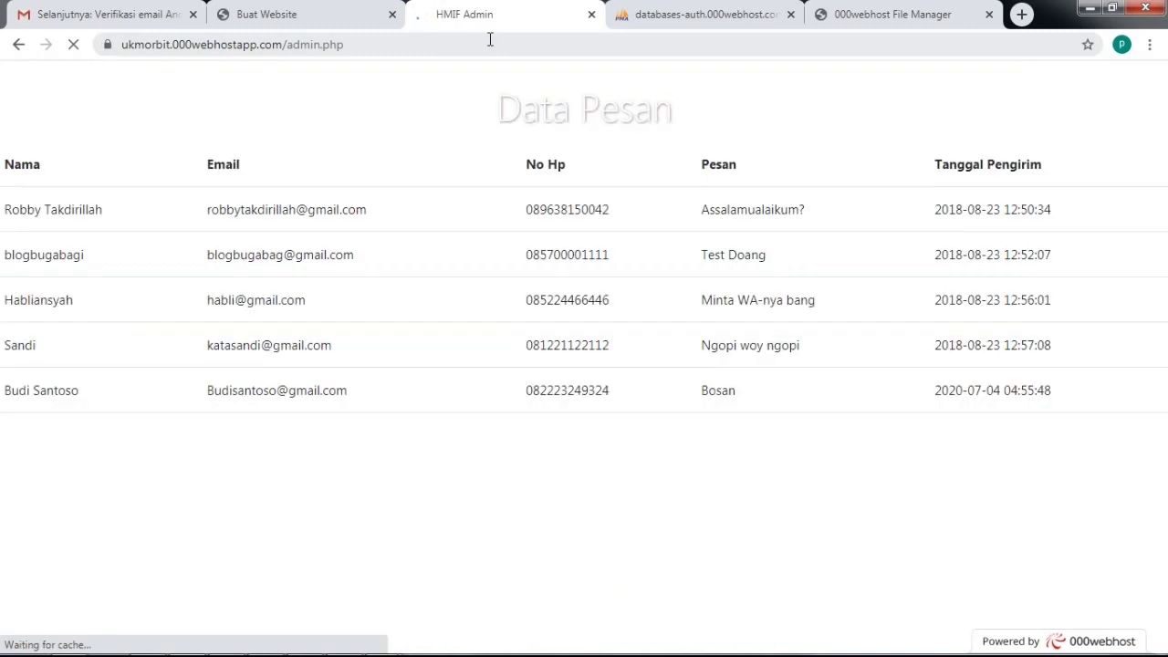
# Highlight the new Bosan row's name, e-mail and send date in the Data Pesan table.
pyautogui.moveTo(18, 392); pyautogui.dragTo(91, 403)
pyautogui.moveTo(232, 399); pyautogui.dragTo(443, 399)
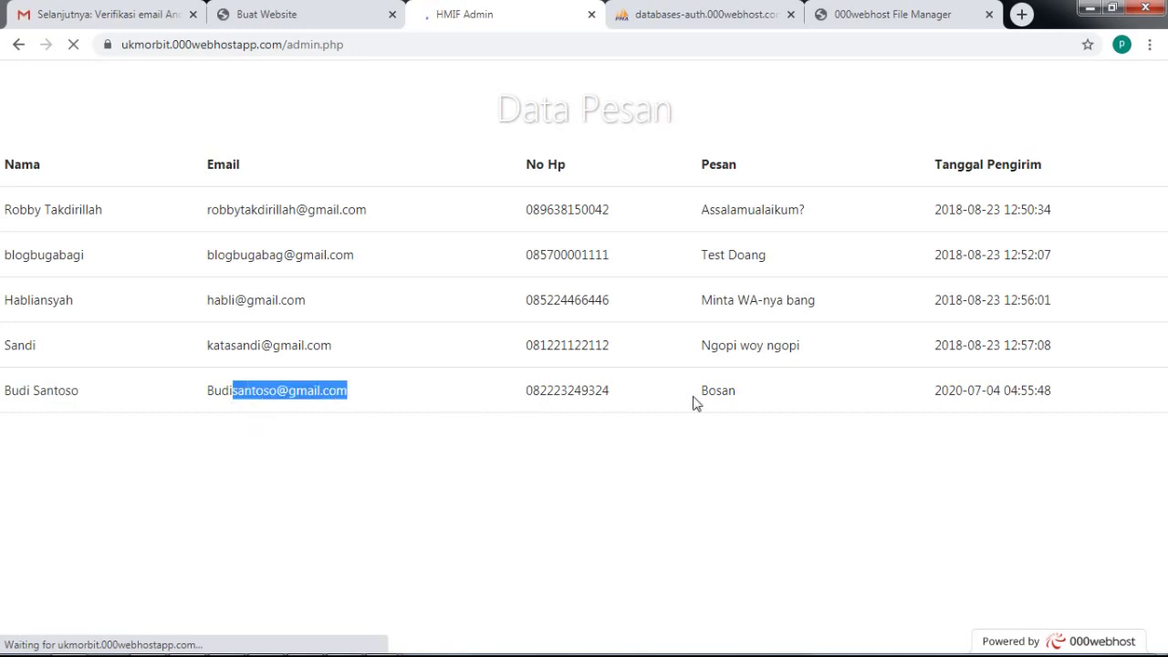
pyautogui.click(811, 399)
pyautogui.moveTo(983, 395); pyautogui.dragTo(1038, 392)
pyautogui.click(1111, 405)
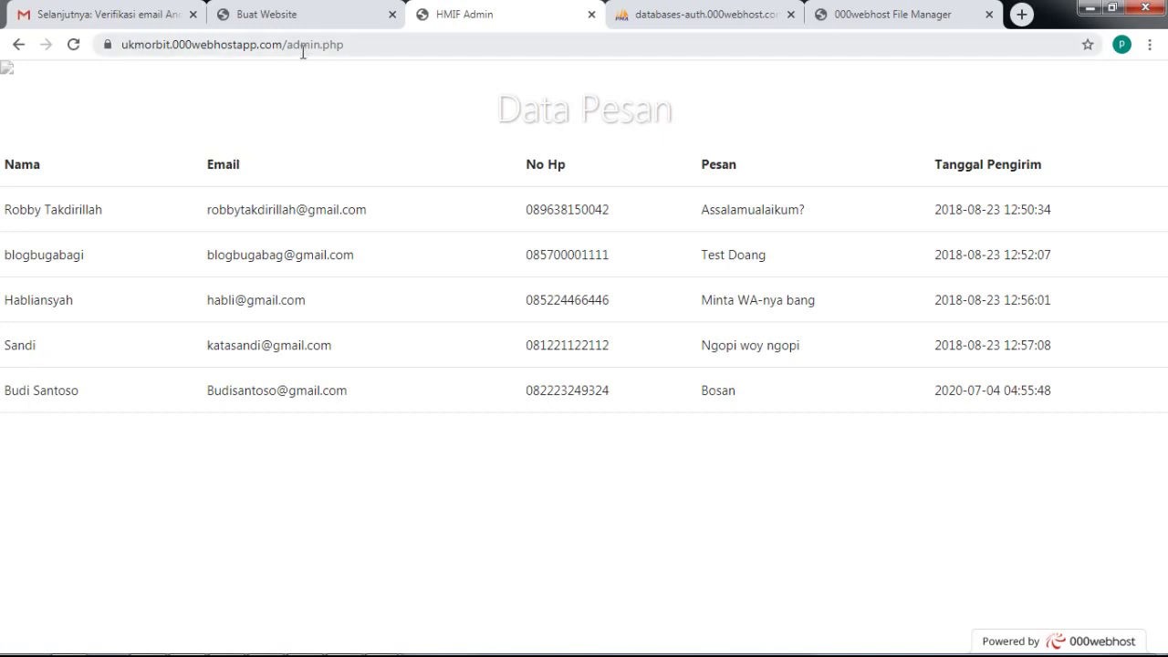
pyautogui.moveTo(293, 52); pyautogui.dragTo(428, 49)
# Remove admin.php to reload the homepage, then close the phpMyAdmin, File Manager, Buat Website and Gmail tabs.
pyautogui.press('BackSpace')
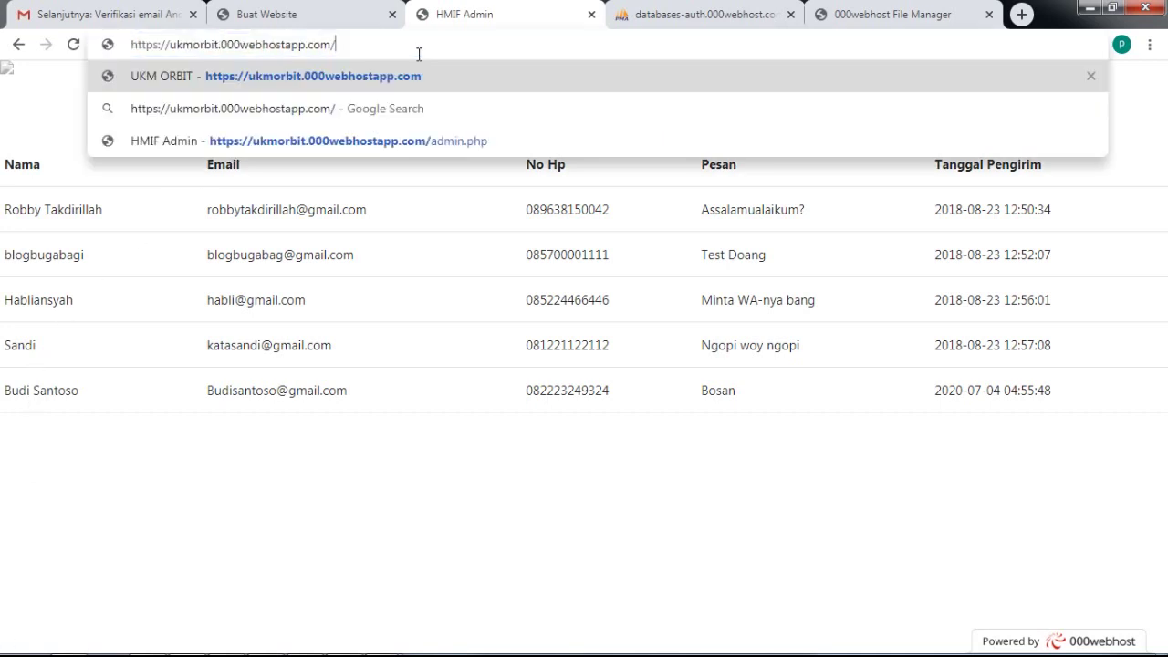
pyautogui.press('Return')
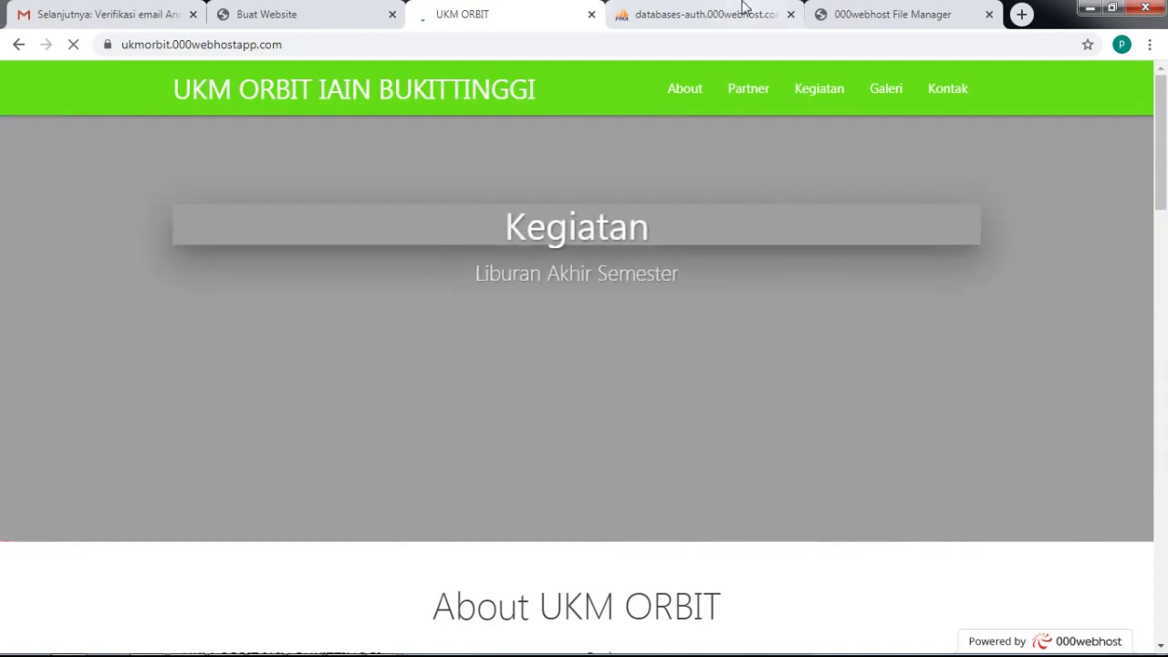
pyautogui.click(744, 11)
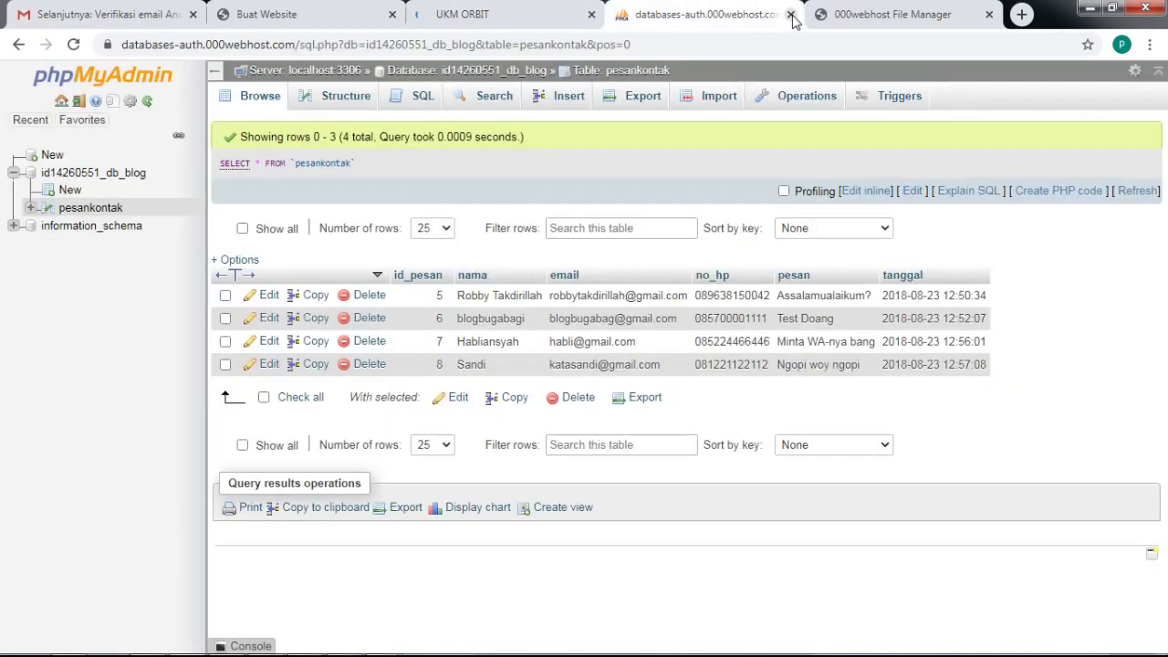
pyautogui.click(791, 15)
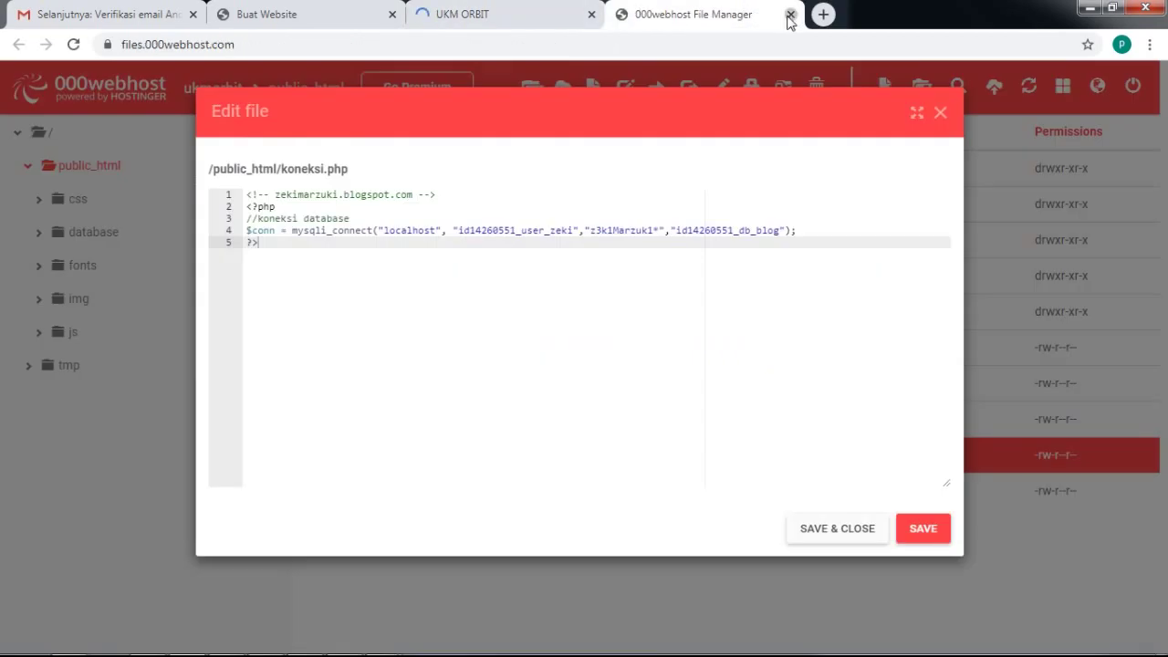
pyautogui.click(791, 15)
pyautogui.click(339, 13)
pyautogui.click(399, 15)
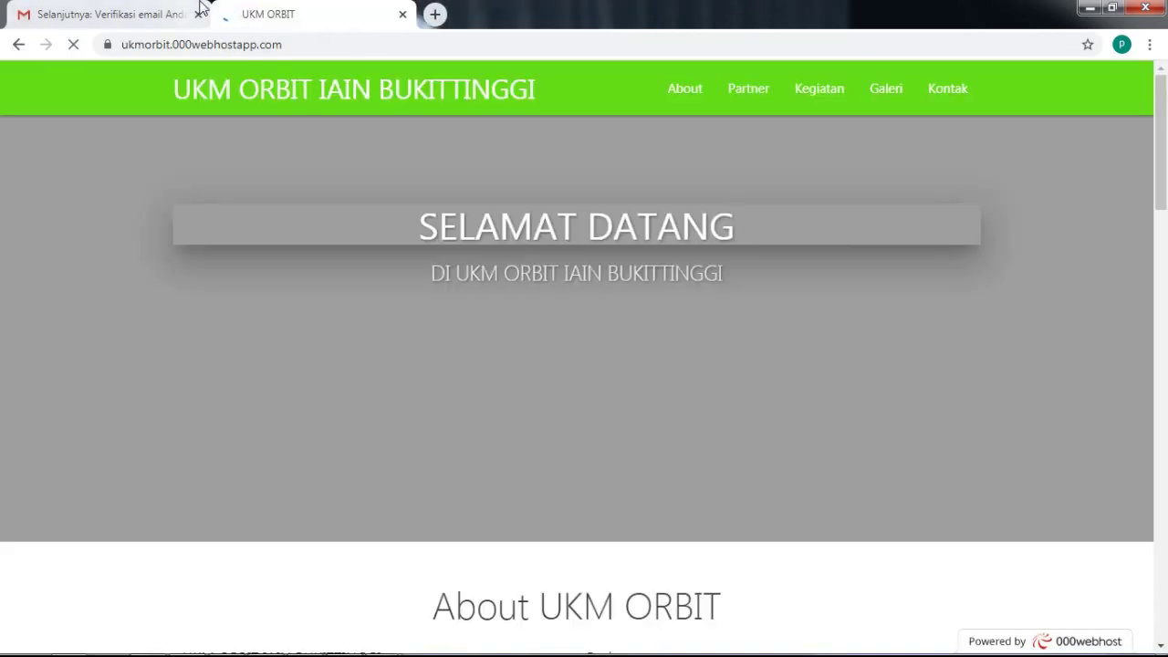
pyautogui.click(157, 11)
pyautogui.click(199, 14)
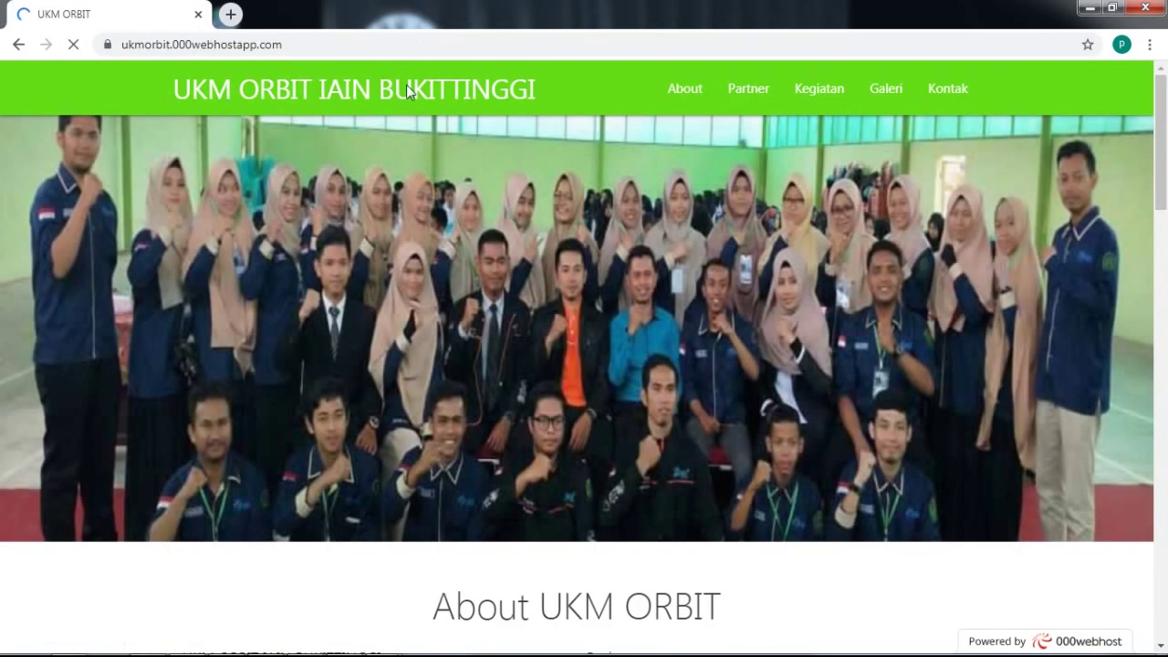